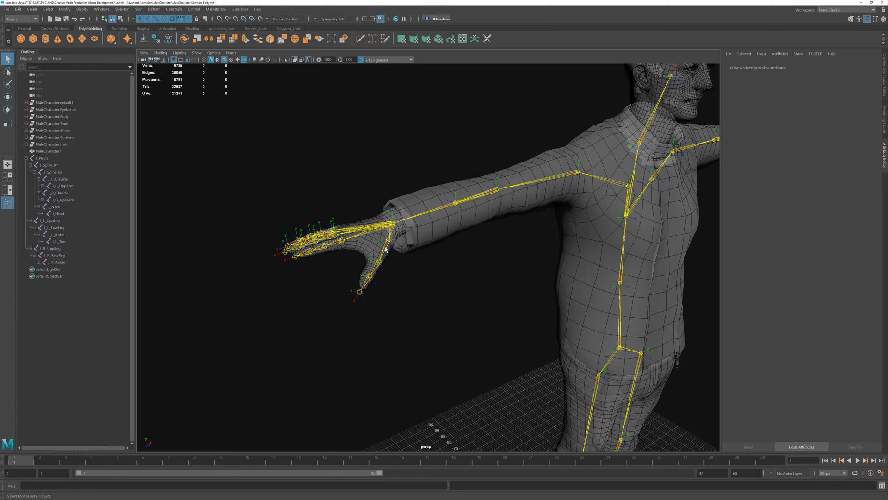
Orient the right thumb's joint chain from its base joint, with primary axis X, secondary axis Y and secondary axis world orientation Y
{"action": "left_click", "coordinate": [389, 243]}
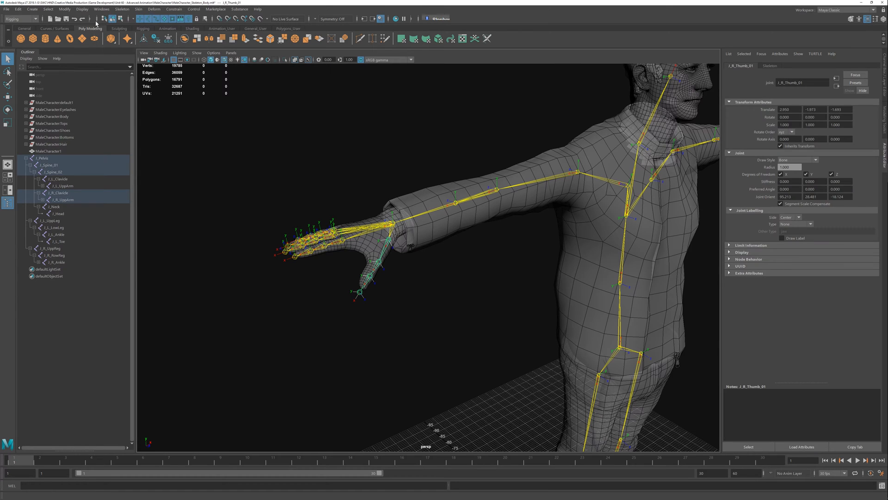
{"action": "left_click", "coordinate": [122, 9]}
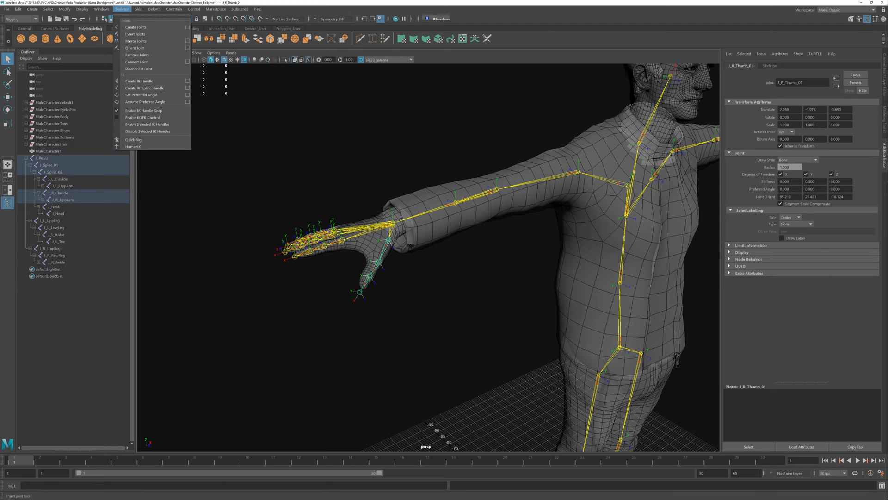
{"action": "left_click", "coordinate": [188, 48]}
{"action": "left_click_drag", "start_coordinate": [416, 240], "coordinate": [619, 206]}
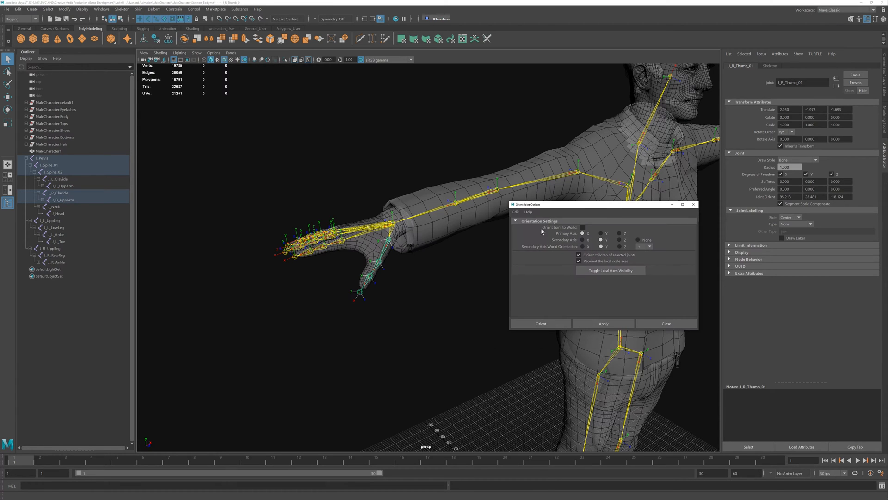
{"action": "left_click", "coordinate": [597, 323]}
{"action": "right_click_drag", "start_coordinate": [272, 214], "coordinate": [364, 239], "text": "alt"}
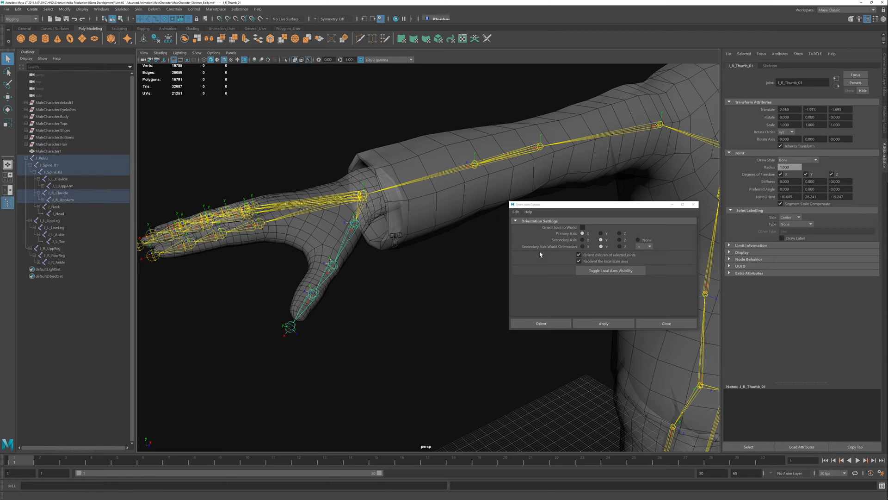
{"action": "middle_click_drag", "start_coordinate": [369, 292], "coordinate": [408, 289], "text": "alt"}
{"action": "left_click", "coordinate": [408, 292]}
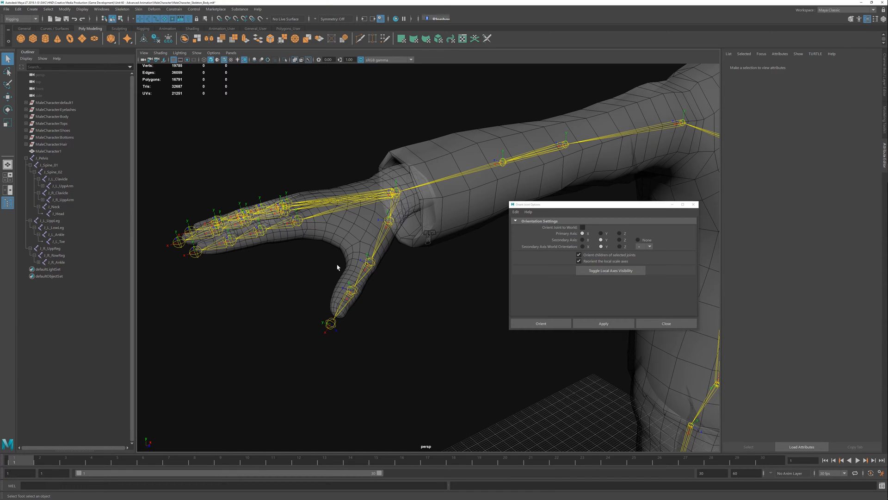
{"action": "left_click", "coordinate": [664, 323]}
Select the right thumb's end joint and open its Joint Orient X value for editing
{"action": "right_click_drag", "start_coordinate": [509, 316], "coordinate": [382, 251], "text": "alt"}
{"action": "left_click_drag", "start_coordinate": [383, 252], "coordinate": [358, 252], "text": "alt"}
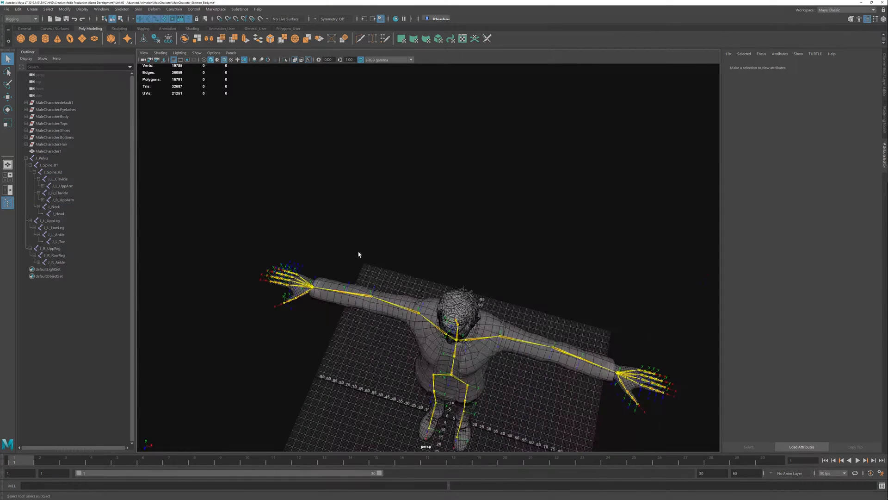
{"action": "left_click_drag", "start_coordinate": [317, 294], "coordinate": [284, 242], "text": "alt"}
{"action": "right_click_drag", "start_coordinate": [284, 242], "coordinate": [548, 364], "text": "alt"}
{"action": "left_click", "coordinate": [539, 316]}
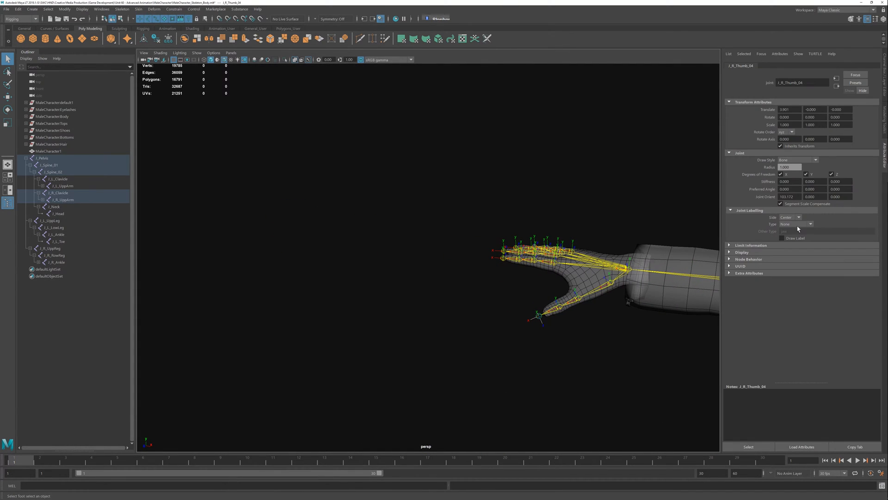
{"action": "left_click_drag", "start_coordinate": [796, 196], "coordinate": [744, 194]}
{"action": "left_click", "coordinate": [587, 359]}
Examine the character's head and its neck and head joints from several angles
{"action": "left_click_drag", "start_coordinate": [532, 333], "coordinate": [468, 274], "text": "alt"}
{"action": "middle_click_drag", "start_coordinate": [551, 241], "coordinate": [393, 245], "text": "alt"}
{"action": "scroll", "coordinate": [498, 315], "scroll_direction": "down", "scroll_amount": 4}
{"action": "middle_click_drag", "start_coordinate": [491, 287], "coordinate": [453, 363], "text": "alt"}
{"action": "middle_click_drag", "start_coordinate": [415, 222], "coordinate": [409, 271], "text": "alt"}
{"action": "right_click_drag", "start_coordinate": [409, 271], "coordinate": [498, 307], "text": "alt"}
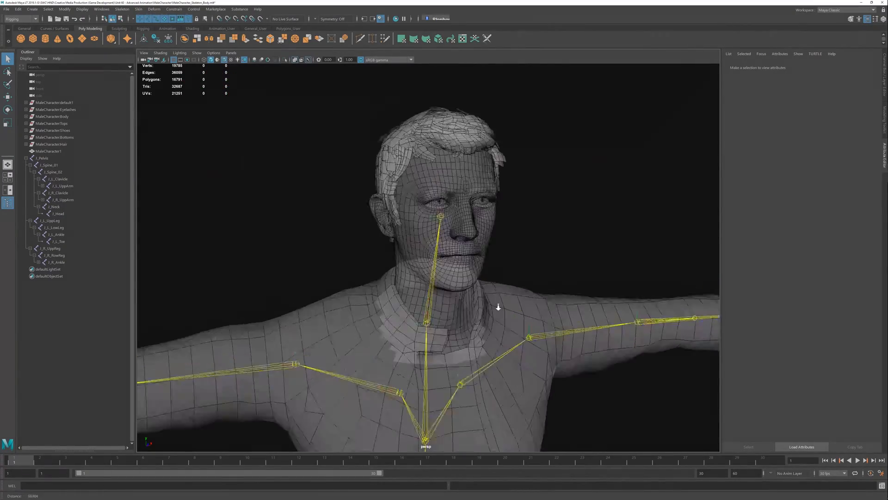
{"action": "left_click_drag", "start_coordinate": [499, 307], "coordinate": [458, 229], "text": "alt"}
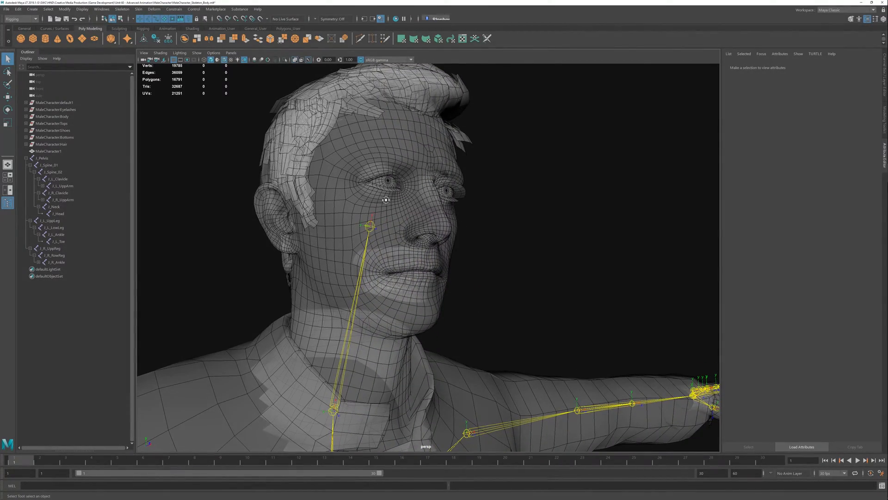
{"action": "left_click_drag", "start_coordinate": [386, 200], "coordinate": [332, 205], "text": "alt"}
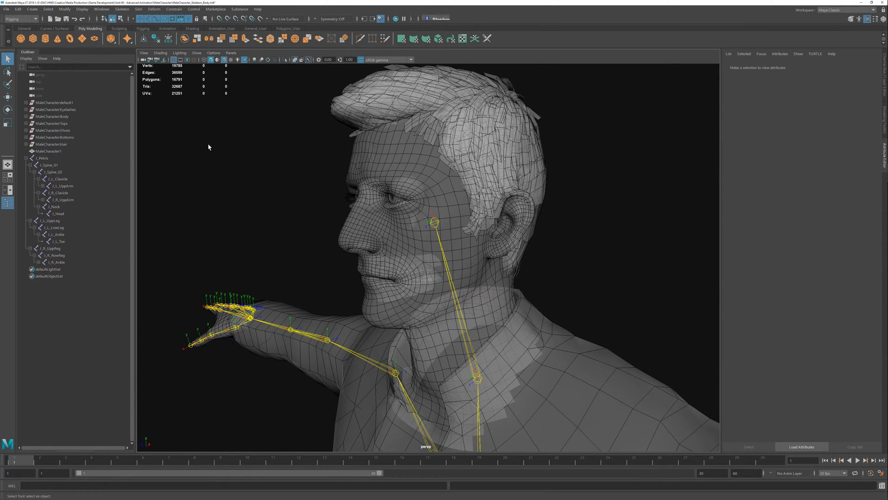
Create a grid-snapped joint on the face's centre line between the eyes in the front view, at a height of 175
{"action": "left_click", "coordinate": [138, 9]}
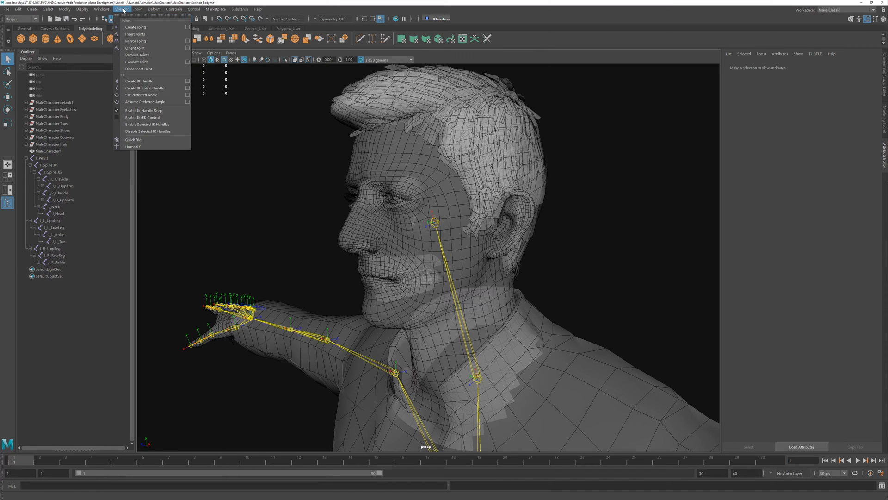
{"action": "left_click", "coordinate": [135, 27]}
{"action": "scroll", "coordinate": [386, 230], "scroll_direction": "down", "scroll_amount": 5}
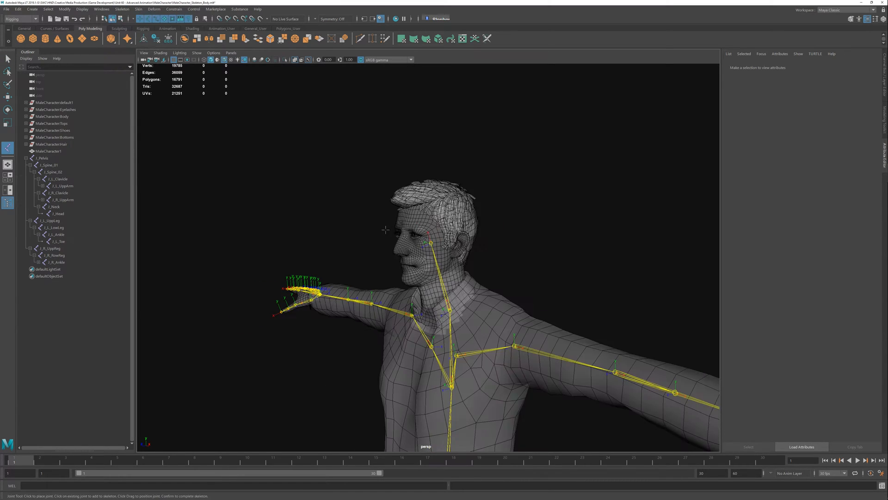
{"action": "key", "text": "space"}
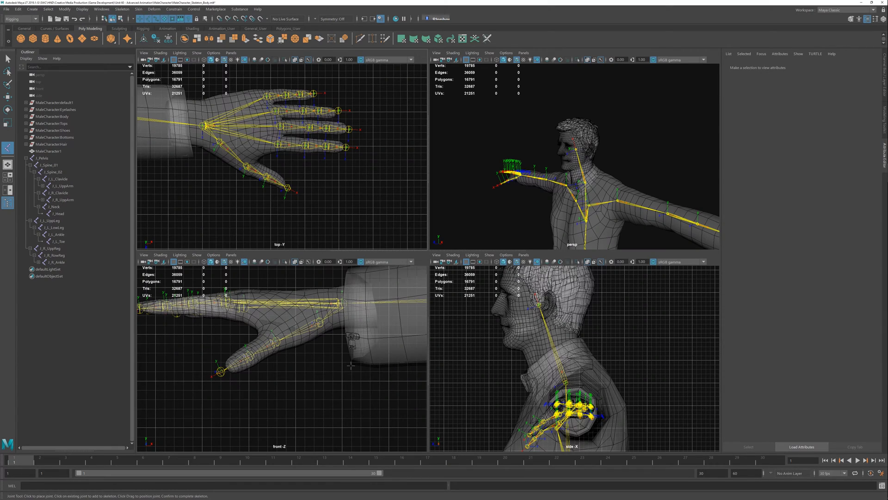
{"action": "key", "text": "space"}
{"action": "scroll", "coordinate": [589, 264], "scroll_direction": "down", "scroll_amount": 5}
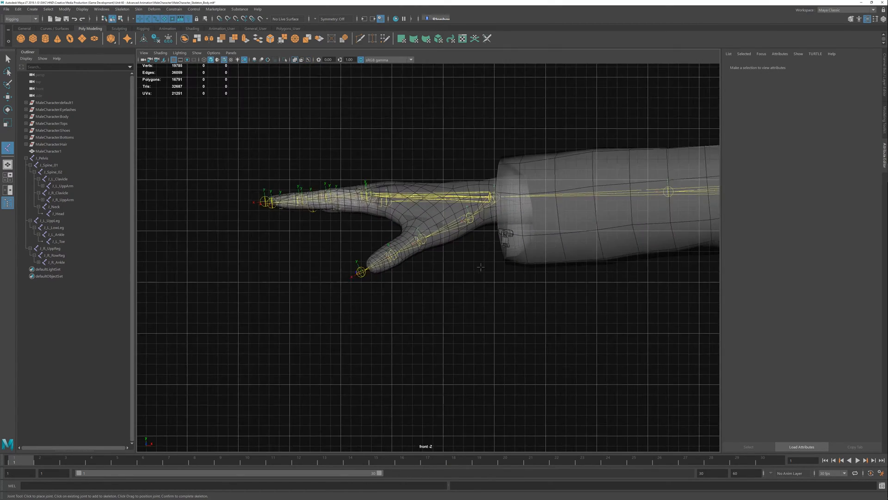
{"action": "middle_click_drag", "start_coordinate": [589, 264], "coordinate": [166, 218], "text": "alt"}
{"action": "scroll", "coordinate": [470, 332], "scroll_direction": "up", "scroll_amount": 6}
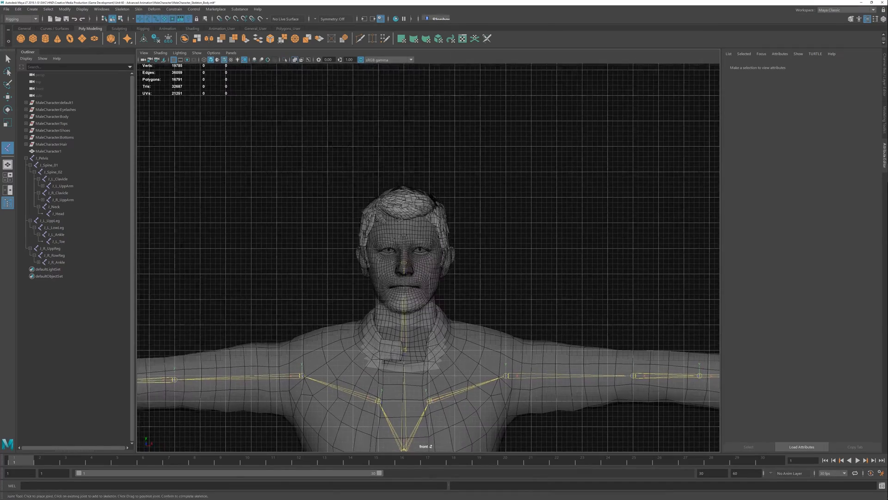
{"action": "scroll", "coordinate": [469, 332], "scroll_direction": "up", "scroll_amount": 5}
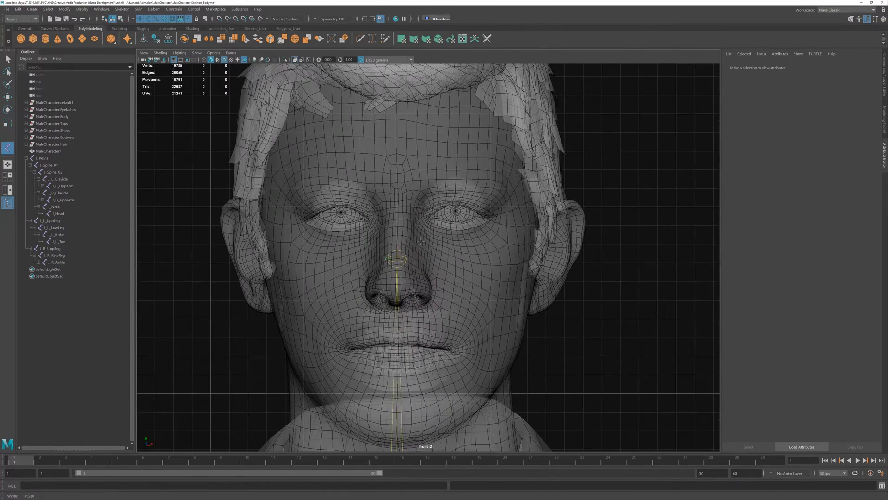
{"action": "key", "text": "x"}
{"action": "left_click", "coordinate": [397, 210]}
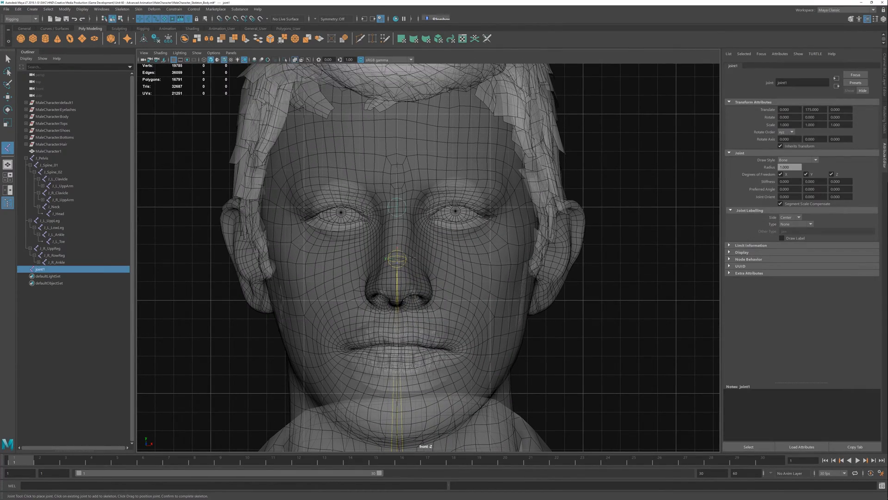
Display the local rotation axes of the new face joint in the perspective view
{"action": "key", "text": "space"}
{"action": "key", "text": "space"}
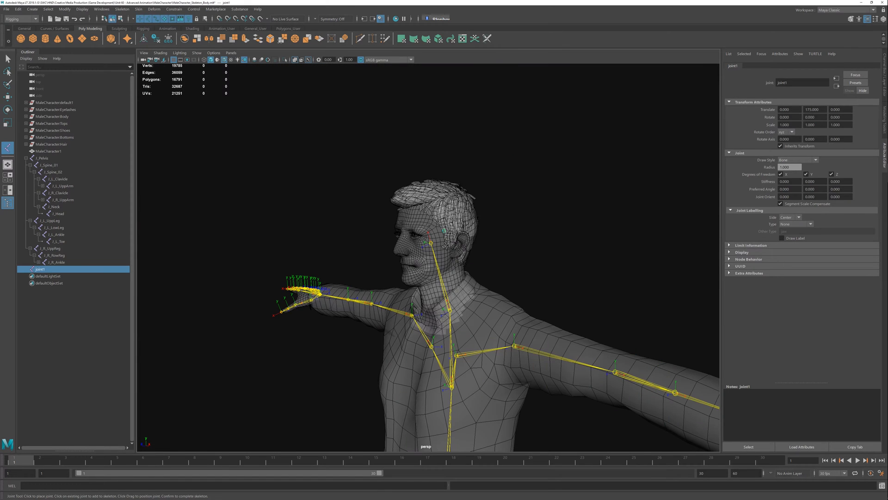
{"action": "key", "text": "w"}
{"action": "scroll", "coordinate": [346, 180], "scroll_direction": "up", "scroll_amount": 5}
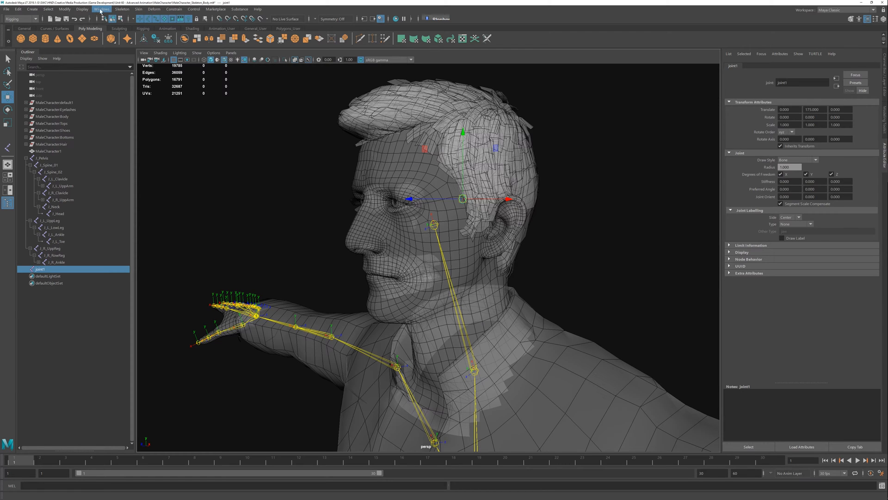
{"action": "left_click", "coordinate": [82, 10]}
{"action": "mouse_move", "coordinate": [97, 89]}
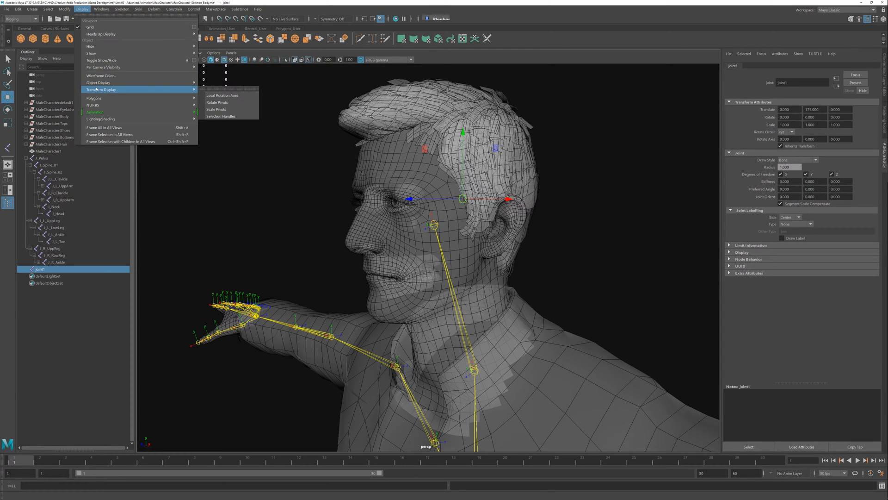
{"action": "left_click", "coordinate": [222, 95]}
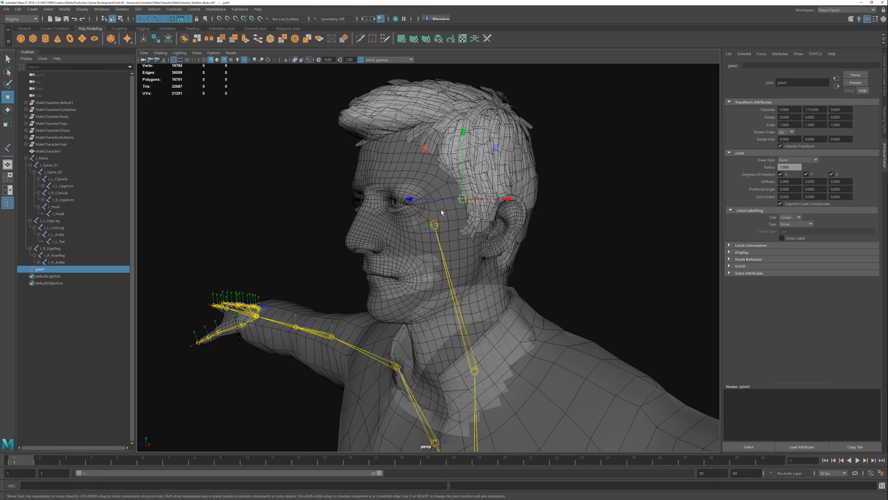
Add the new face joint to the Skeleton display layer
{"action": "left_click", "coordinate": [590, 205]}
{"action": "left_click_drag", "start_coordinate": [480, 257], "coordinate": [475, 215], "text": "alt"}
{"action": "right_click_drag", "start_coordinate": [474, 215], "coordinate": [481, 214], "text": "alt"}
{"action": "left_click", "coordinate": [457, 154]}
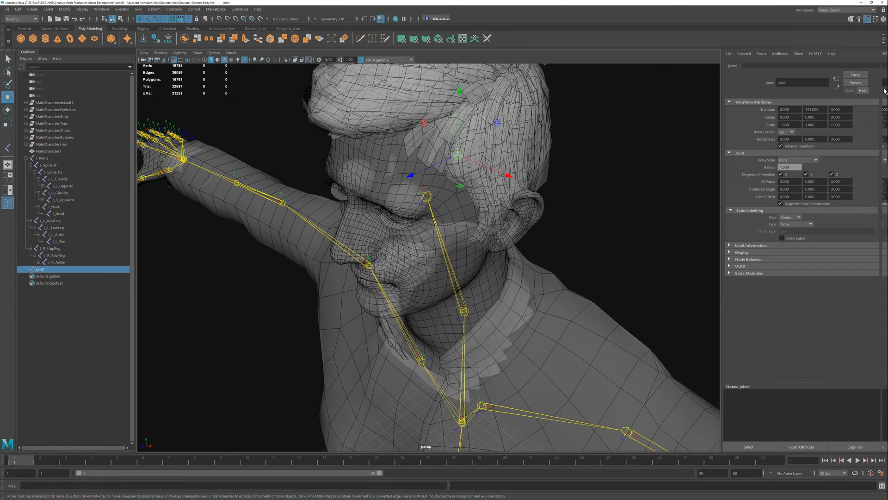
{"action": "left_click", "coordinate": [885, 77]}
{"action": "right_click", "coordinate": [835, 364]}
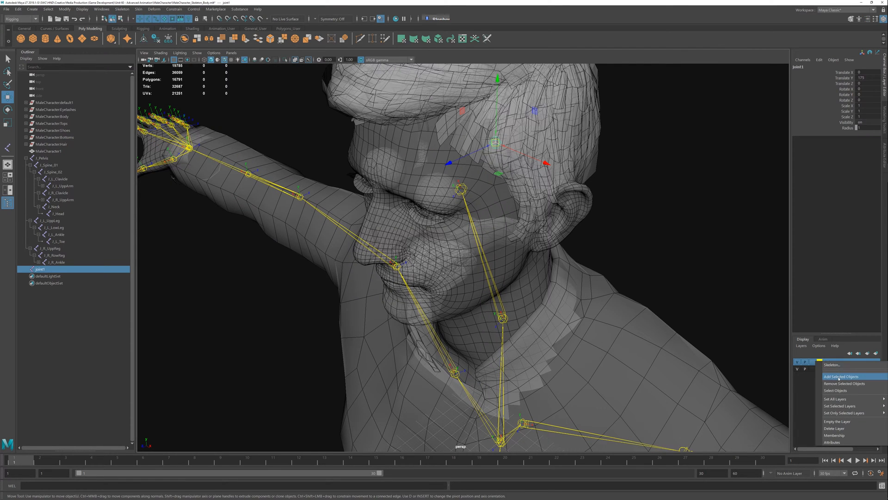
{"action": "left_click", "coordinate": [827, 376]}
{"action": "left_click", "coordinate": [680, 229]}
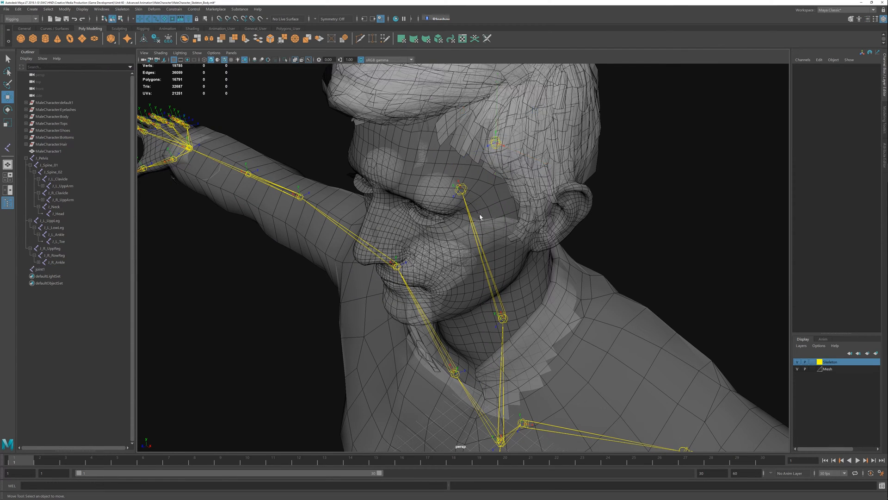
Move the new joint forward along Z to about 13.5, just in front of the bridge of the nose
{"action": "left_click", "coordinate": [493, 144]}
{"action": "left_click_drag", "start_coordinate": [471, 154], "coordinate": [337, 235]}
{"action": "left_click_drag", "start_coordinate": [329, 293], "coordinate": [459, 206], "text": "alt"}
{"action": "right_click_drag", "start_coordinate": [414, 347], "coordinate": [370, 327], "text": "alt"}
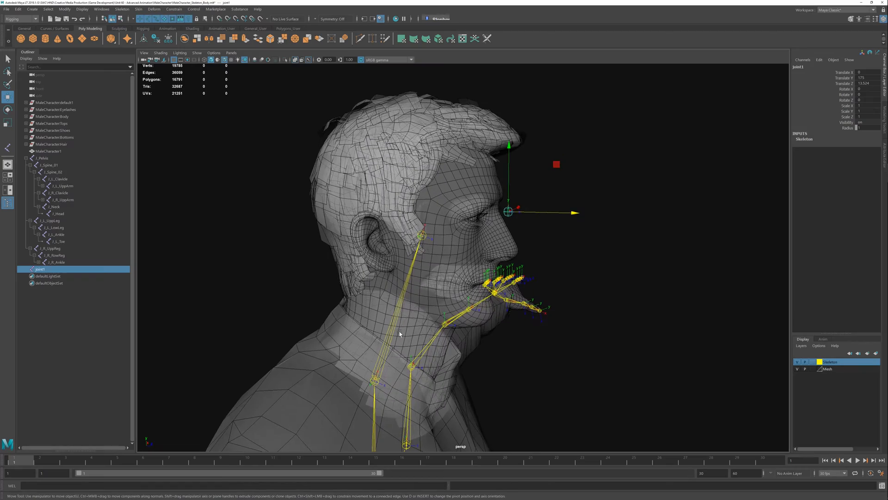
{"action": "left_click_drag", "start_coordinate": [423, 220], "coordinate": [489, 221], "text": "alt"}
{"action": "left_click", "coordinate": [353, 232]}
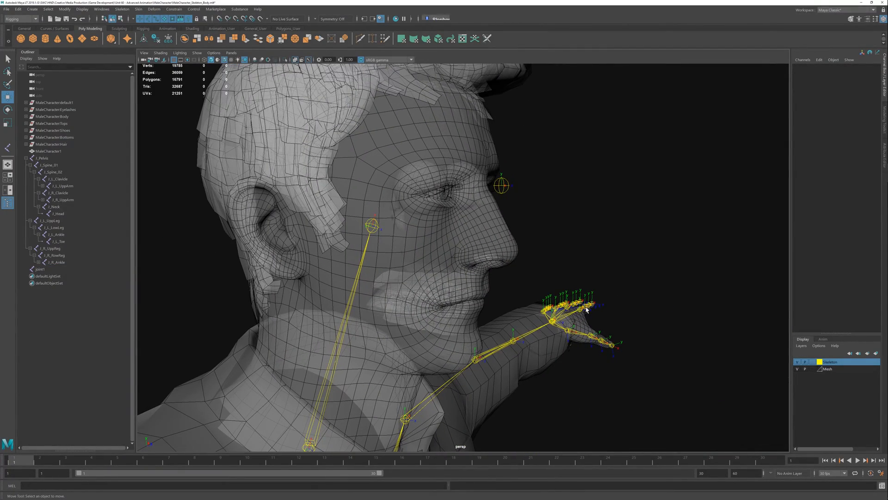
Orient the face joint at the nose bridge with primary axis X, secondary axis Y and secondary axis world orientation Y
{"action": "left_click", "coordinate": [508, 188]}
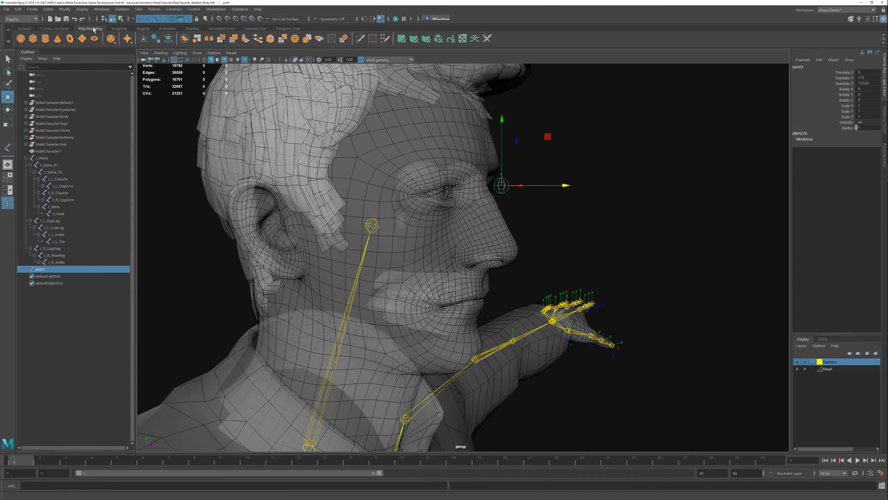
{"action": "left_click", "coordinate": [82, 9]}
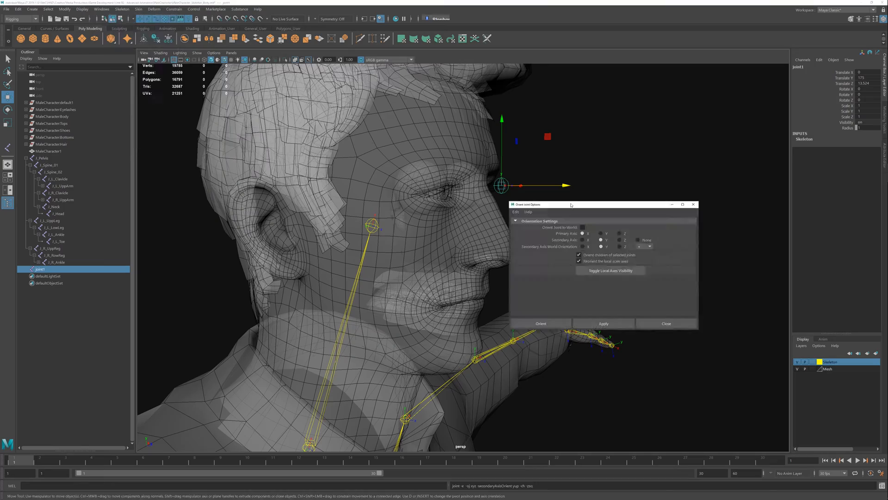
{"action": "left_click_drag", "start_coordinate": [571, 205], "coordinate": [649, 105]}
{"action": "left_click_drag", "start_coordinate": [557, 167], "coordinate": [504, 193], "text": "alt"}
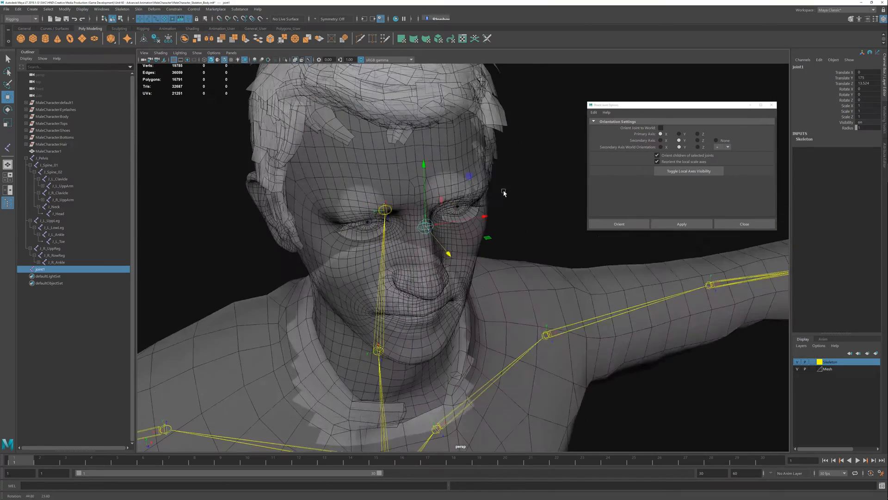
{"action": "left_click", "coordinate": [504, 193]}
Examine the placement of the nose-bridge joint and the head joint relative to the face from the front and sides
{"action": "left_click_drag", "start_coordinate": [369, 227], "coordinate": [446, 287], "text": "alt"}
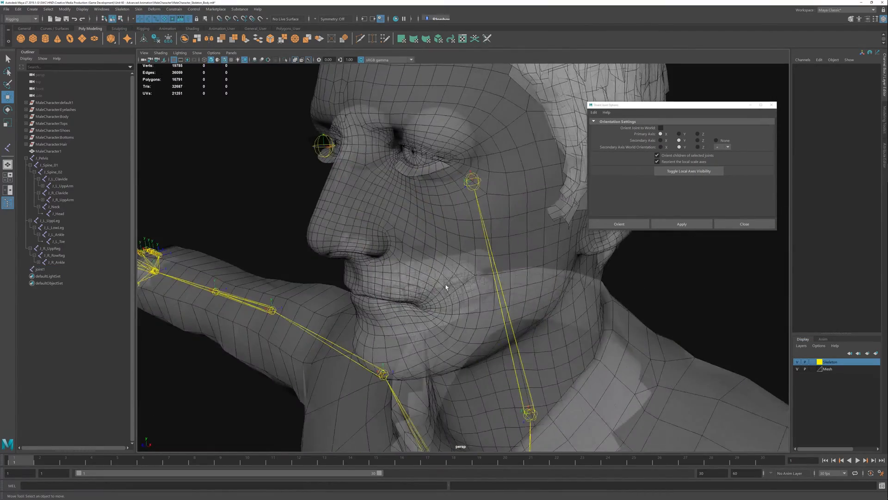
{"action": "scroll", "coordinate": [446, 287], "scroll_direction": "down", "scroll_amount": 3}
{"action": "left_click_drag", "start_coordinate": [724, 107], "coordinate": [797, 100]}
{"action": "left_click_drag", "start_coordinate": [636, 228], "coordinate": [494, 232], "text": "alt"}
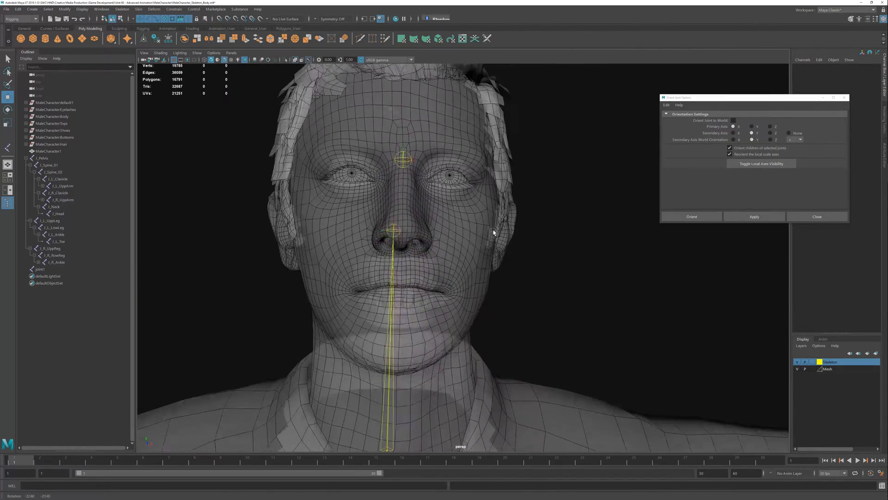
{"action": "left_click_drag", "start_coordinate": [496, 264], "coordinate": [429, 250], "text": "alt"}
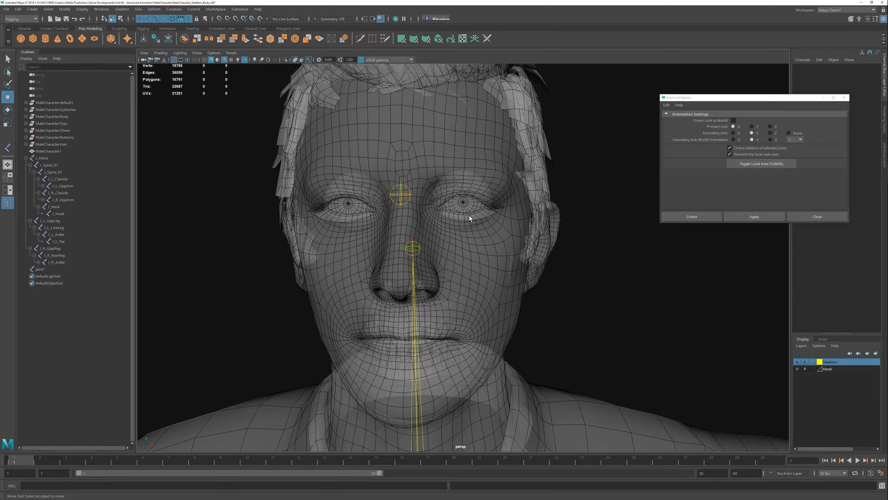
{"action": "middle_click_drag", "start_coordinate": [411, 337], "coordinate": [407, 235], "text": "alt"}
{"action": "left_click_drag", "start_coordinate": [410, 224], "coordinate": [399, 245], "text": "alt"}
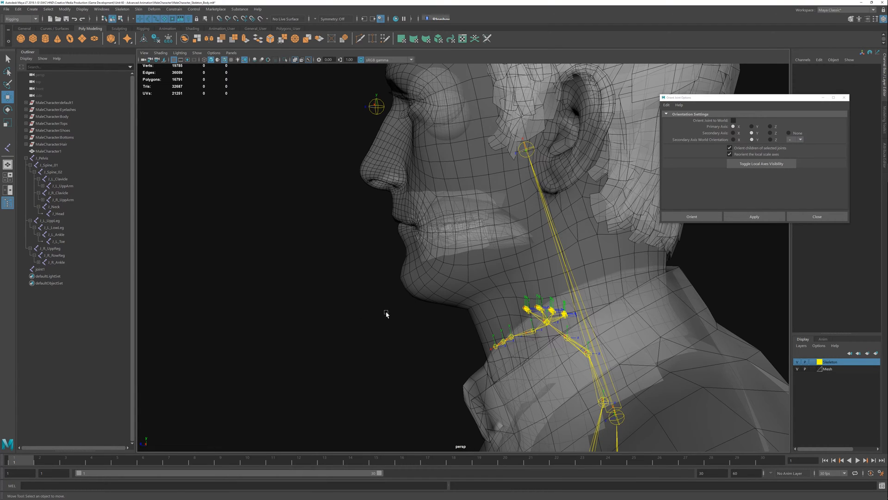
{"action": "left_click_drag", "start_coordinate": [464, 182], "coordinate": [450, 222], "text": "alt"}
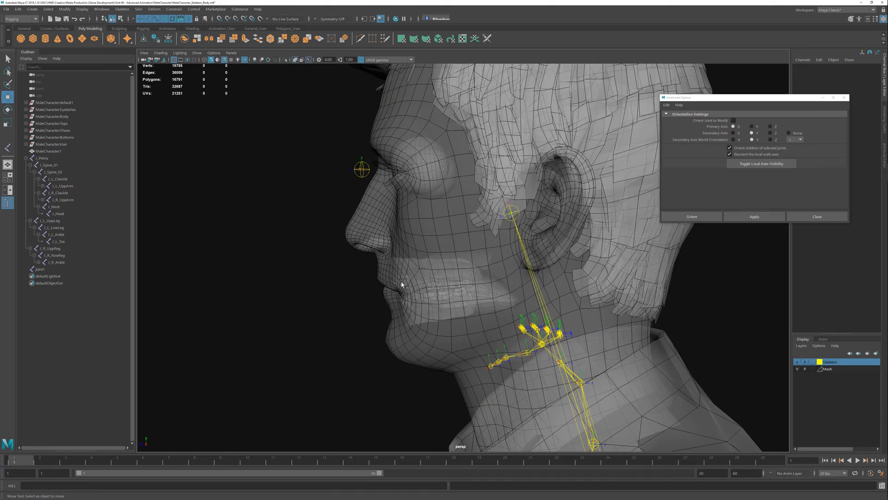
{"action": "mouse_move", "coordinate": [383, 275]}
{"action": "left_mouse_down", "text": "alt"}
{"action": "mouse_move", "coordinate": [436, 195]}
{"action": "mouse_move", "coordinate": [488, 196]}
{"action": "mouse_move", "coordinate": [478, 155]}
{"action": "mouse_move", "coordinate": [452, 308]}
{"action": "mouse_move", "coordinate": [381, 286]}
{"action": "mouse_move", "coordinate": [384, 266]}
{"action": "mouse_move", "coordinate": [487, 286]}
{"action": "mouse_move", "coordinate": [456, 292]}
{"action": "mouse_move", "coordinate": [388, 270]}
{"action": "left_mouse_up", "text": "alt"}
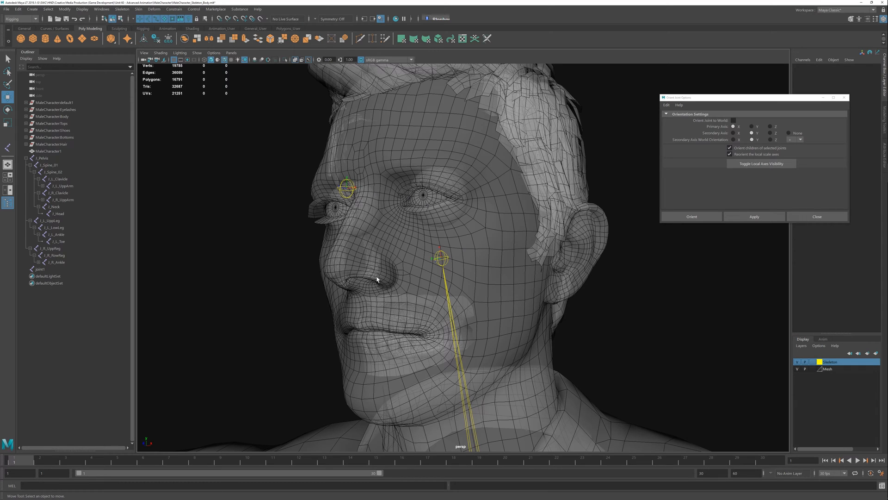
Examine the jaw and chin area from below, the front and the side to judge the jaw joint placement
{"action": "left_click_drag", "start_coordinate": [378, 277], "coordinate": [372, 194], "text": "alt"}
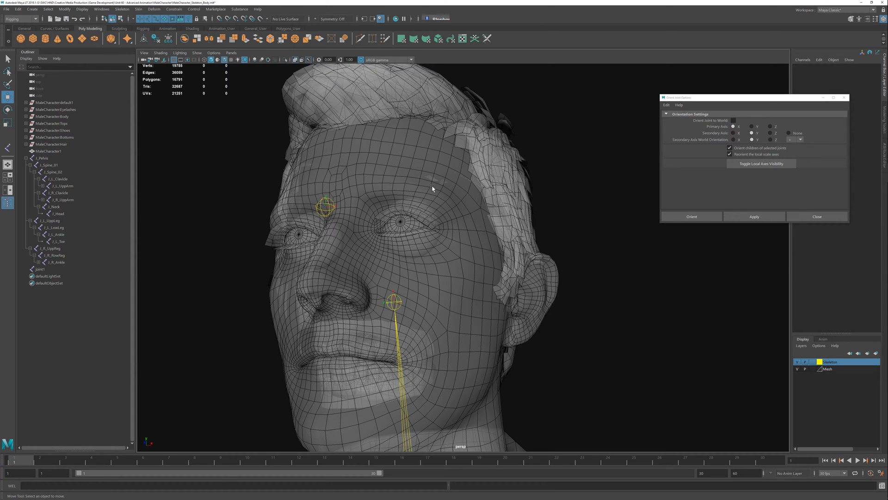
{"action": "right_click_drag", "start_coordinate": [482, 303], "coordinate": [416, 272], "text": "alt"}
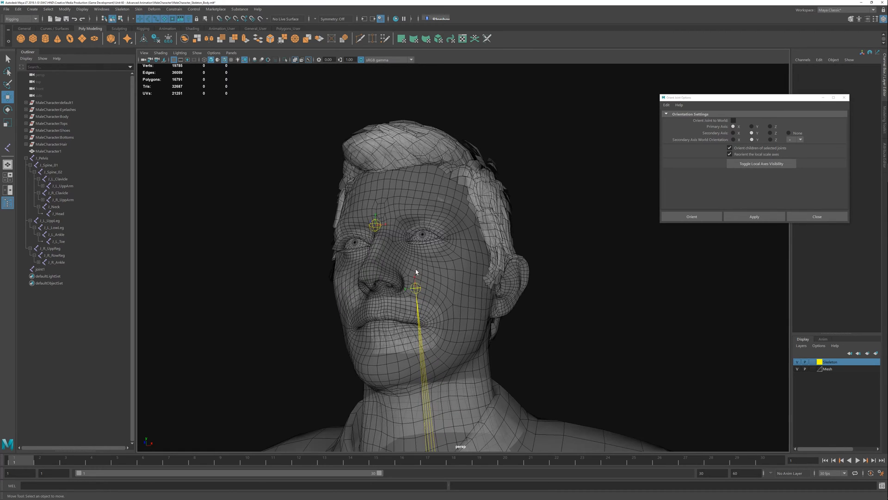
{"action": "middle_click_drag", "start_coordinate": [412, 289], "coordinate": [407, 222], "text": "alt"}
{"action": "left_click_drag", "start_coordinate": [408, 221], "coordinate": [384, 239], "text": "alt"}
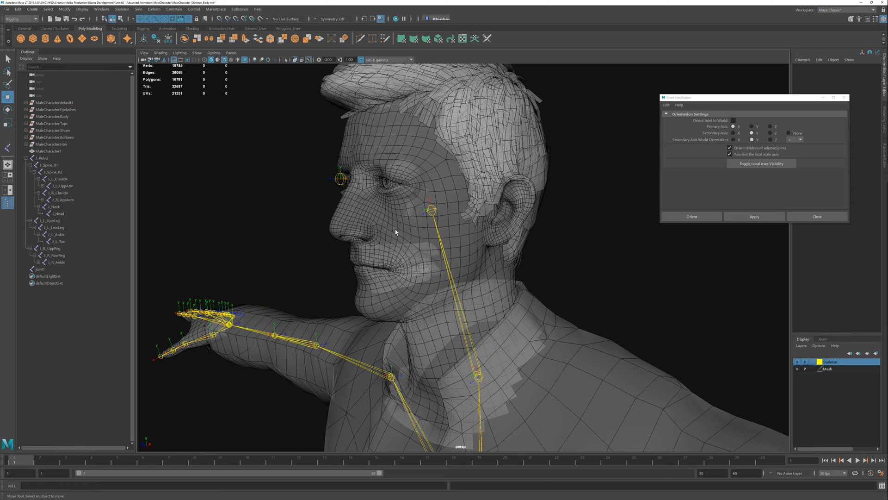
{"action": "mouse_move", "coordinate": [395, 229]}
{"action": "left_mouse_down", "text": "alt"}
{"action": "mouse_move", "coordinate": [377, 238]}
{"action": "mouse_move", "coordinate": [381, 229]}
{"action": "left_mouse_up", "text": "alt"}
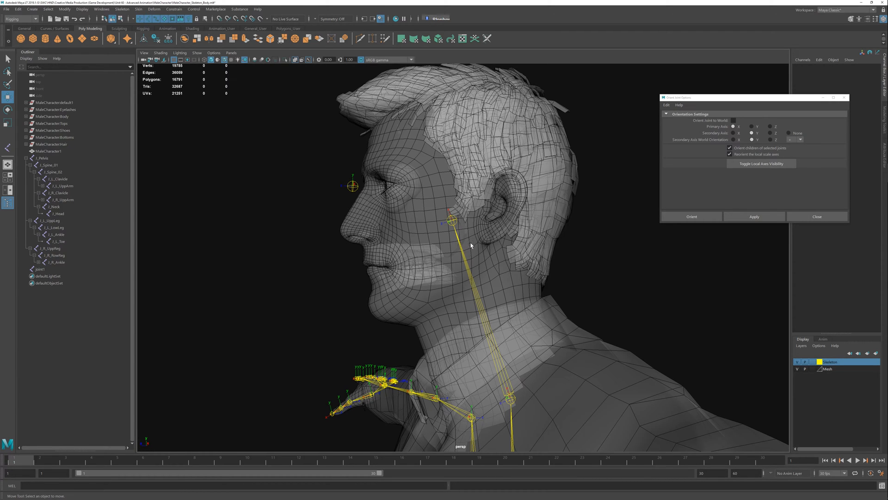
{"action": "key", "text": "space"}
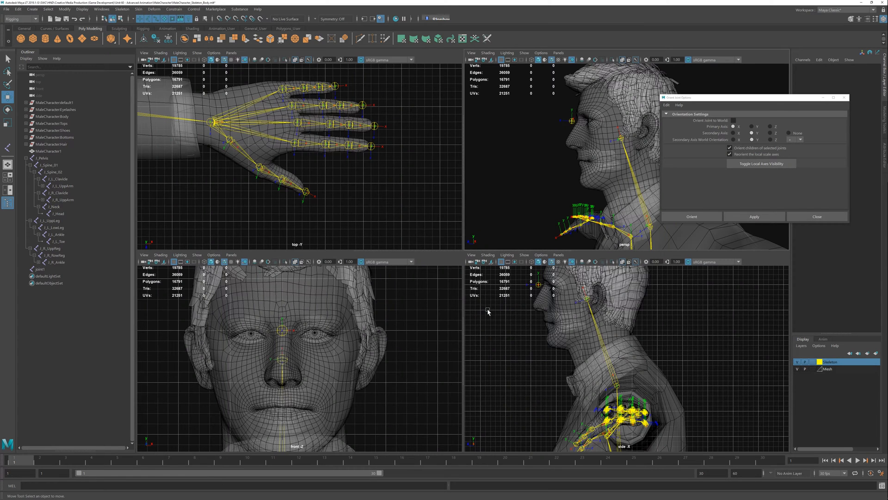
{"action": "key", "text": "space"}
{"action": "scroll", "coordinate": [407, 232], "scroll_direction": "up", "scroll_amount": 4}
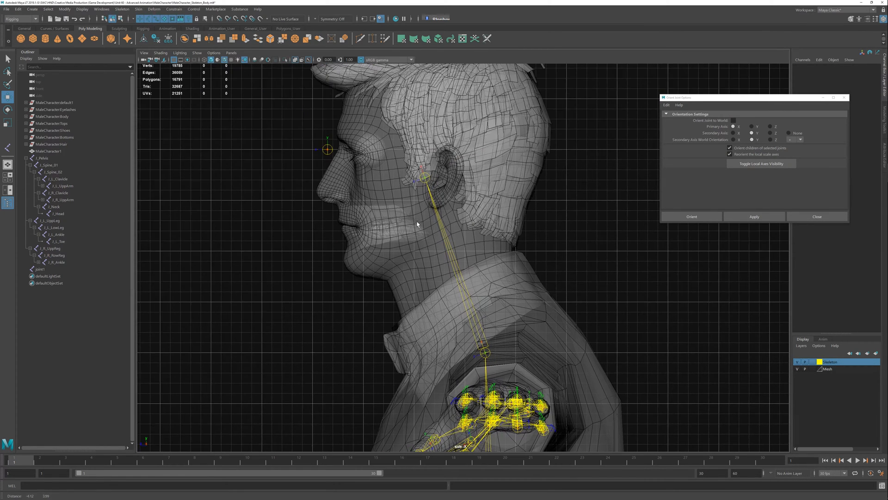
Create a two-joint jaw chain in the side view, running from just below the ear to a point in front of the chin
{"action": "left_click", "coordinate": [122, 9]}
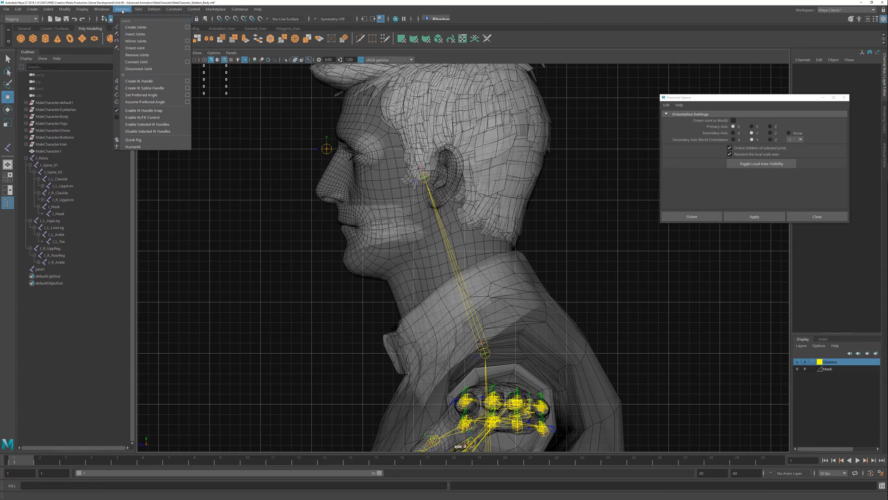
{"action": "left_click", "coordinate": [133, 27]}
{"action": "scroll", "coordinate": [370, 206], "scroll_direction": "up", "scroll_amount": 6}
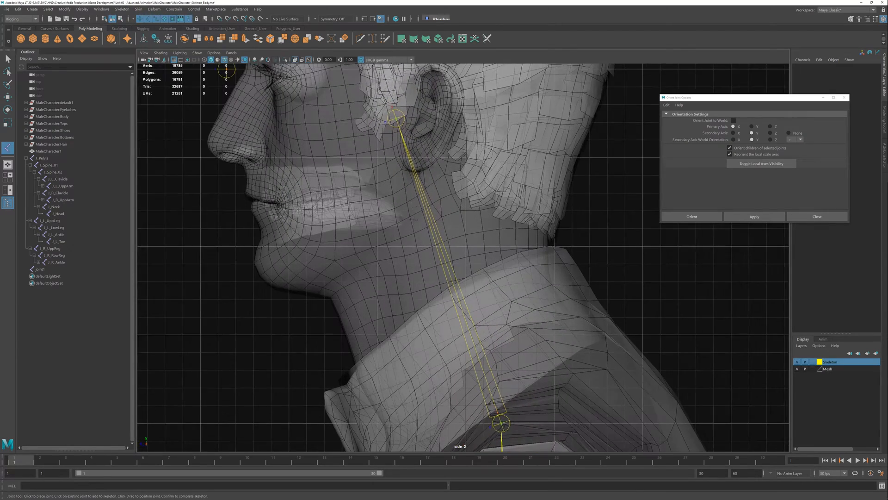
{"action": "middle_click_drag", "start_coordinate": [410, 202], "coordinate": [468, 219], "text": "alt"}
{"action": "scroll", "coordinate": [468, 219], "scroll_direction": "up", "scroll_amount": 2}
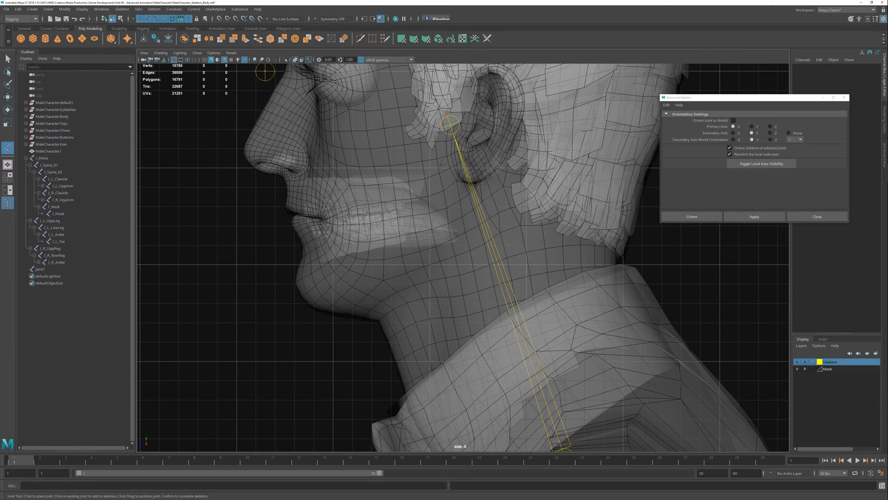
{"action": "left_click", "coordinate": [450, 187]}
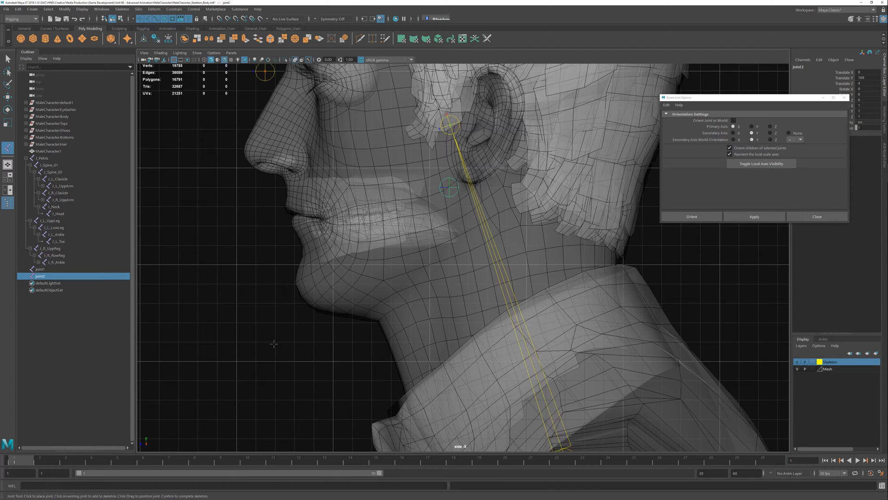
{"action": "key", "text": "x"}
{"action": "left_click", "coordinate": [256, 322]}
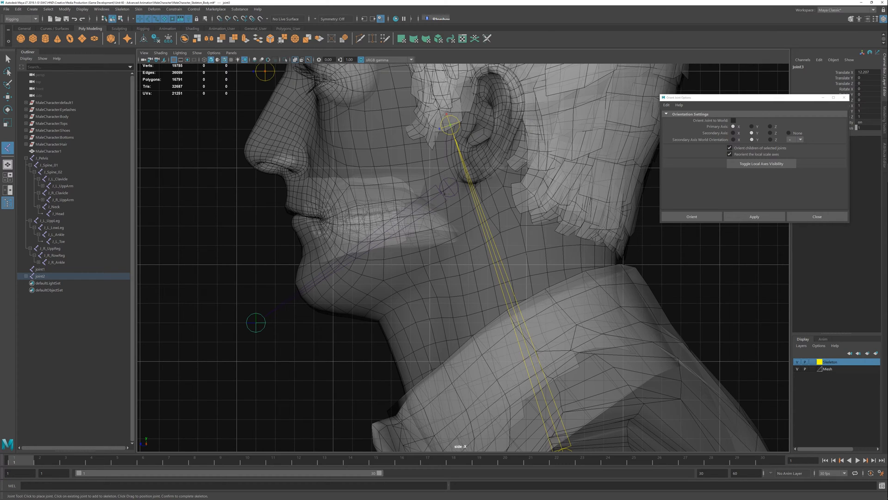
{"action": "key", "text": "w"}
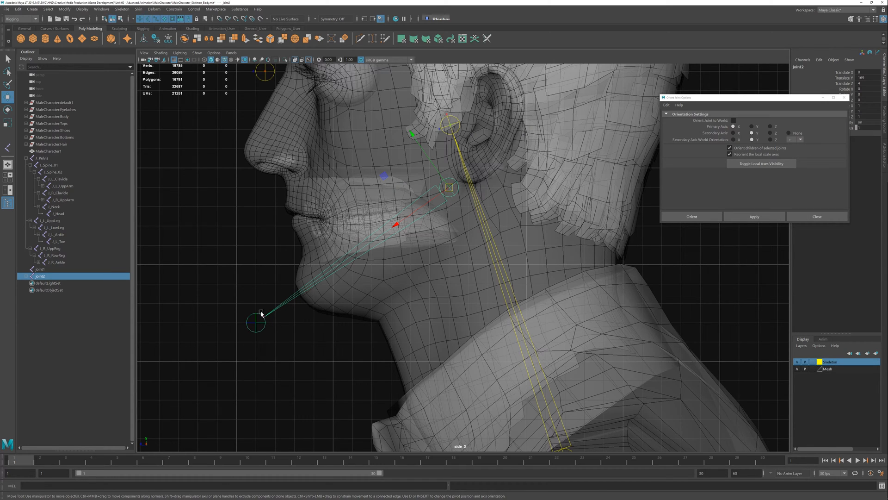
Select the whole jaw joint hierarchy and turn on its local rotation axes display
{"action": "key", "text": "space"}
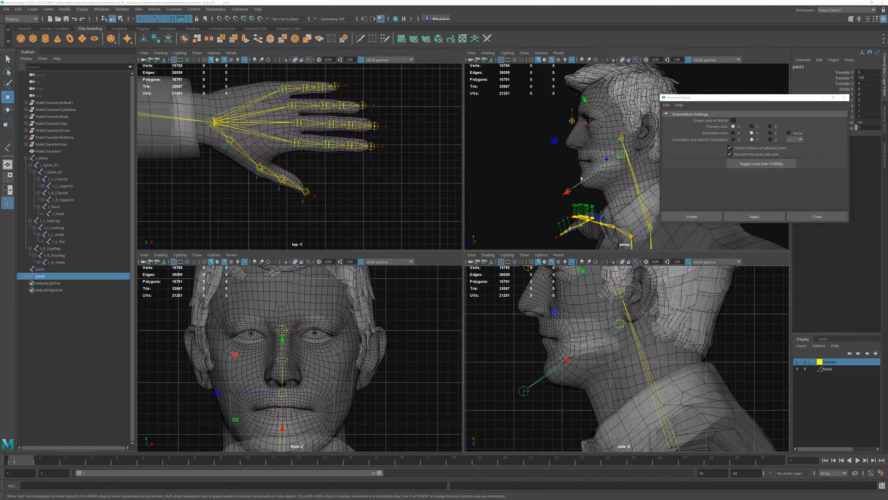
{"action": "key", "text": "space"}
{"action": "left_click_drag", "start_coordinate": [368, 308], "coordinate": [425, 318], "text": "alt"}
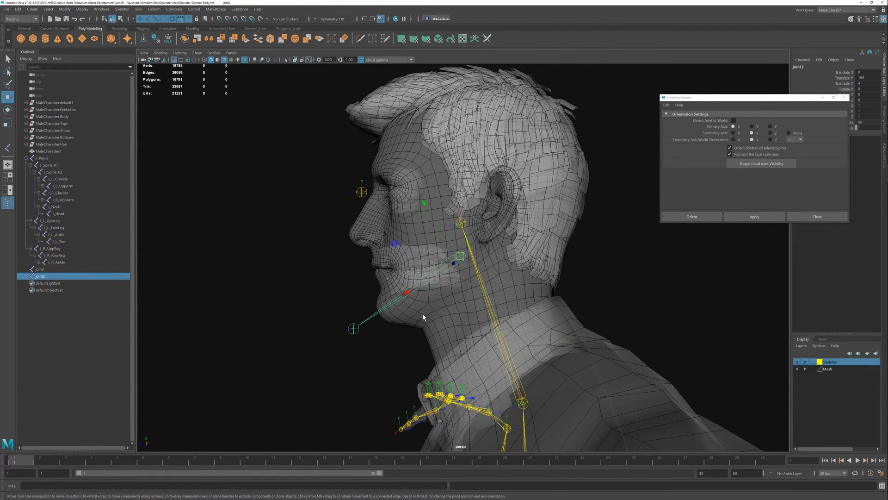
{"action": "key", "text": "space"}
{"action": "middle_click_drag", "start_coordinate": [415, 308], "coordinate": [429, 235], "text": "alt"}
{"action": "right_click_drag", "start_coordinate": [429, 234], "coordinate": [430, 271], "text": "alt"}
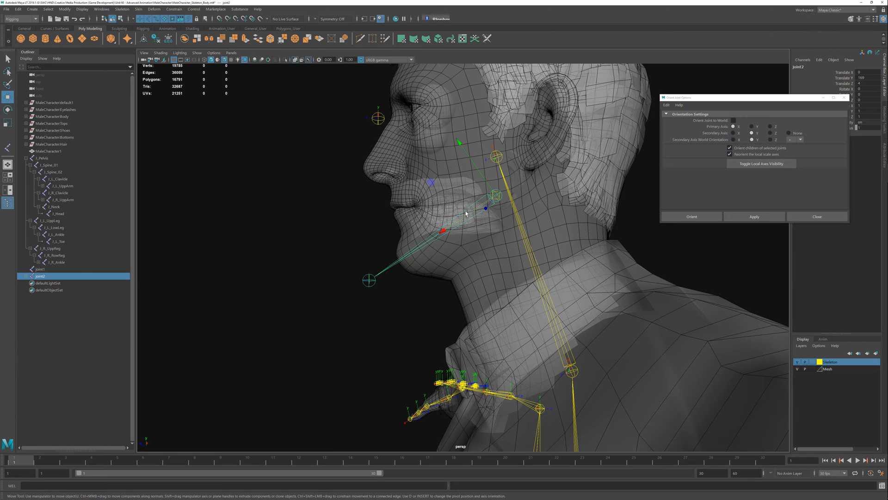
{"action": "right_click_drag", "start_coordinate": [352, 212], "coordinate": [349, 272]}
{"action": "left_click", "coordinate": [83, 9]}
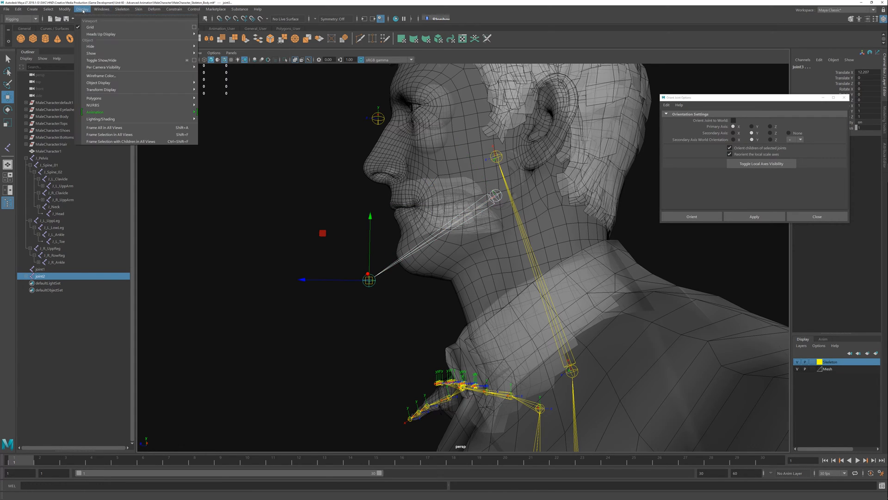
{"action": "mouse_move", "coordinate": [139, 89]}
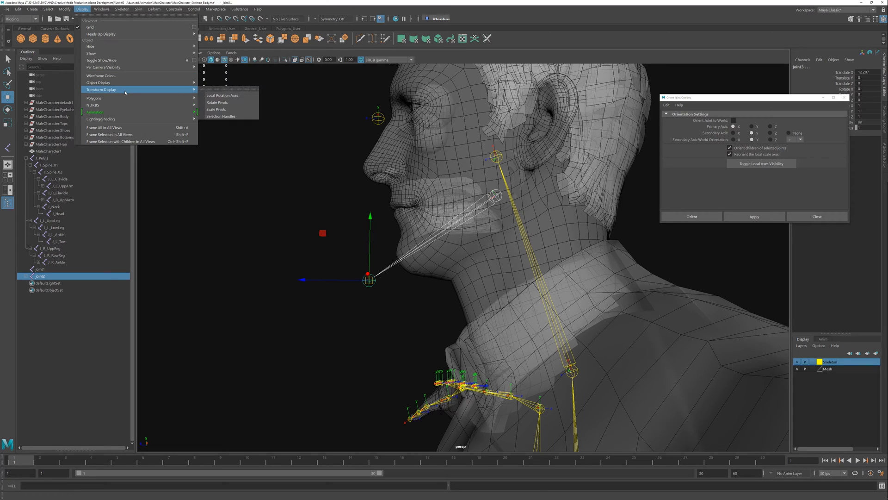
{"action": "left_click", "coordinate": [221, 95]}
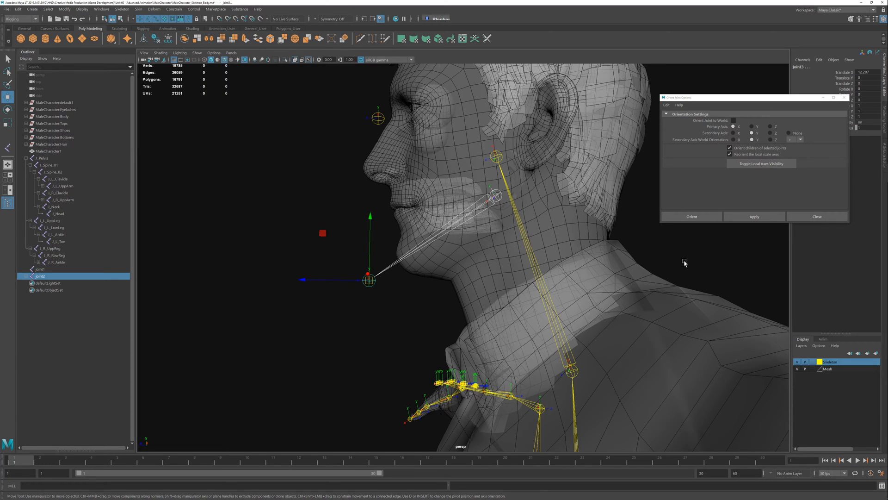
Add the selected jaw joints to the Skeleton display layer
{"action": "right_click", "coordinate": [826, 368]}
{"action": "left_click", "coordinate": [835, 376]}
{"action": "left_click", "coordinate": [328, 340]}
Set the joint orient values of the jaw's end joint in front of the chin to 0
{"action": "left_click_drag", "start_coordinate": [390, 303], "coordinate": [388, 286], "text": "alt"}
{"action": "right_click_drag", "start_coordinate": [388, 286], "coordinate": [387, 323], "text": "alt"}
{"action": "left_click", "coordinate": [353, 276]}
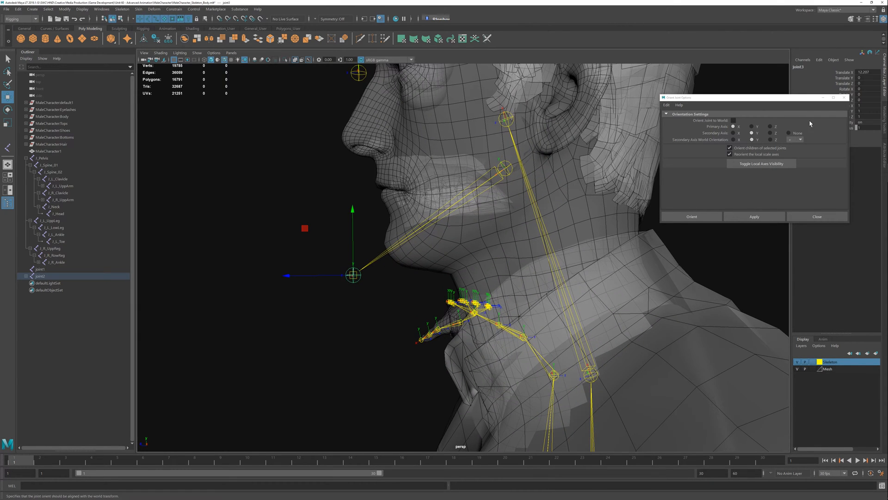
{"action": "left_click_drag", "start_coordinate": [798, 97], "coordinate": [726, 91]}
{"action": "left_click", "coordinate": [885, 159]}
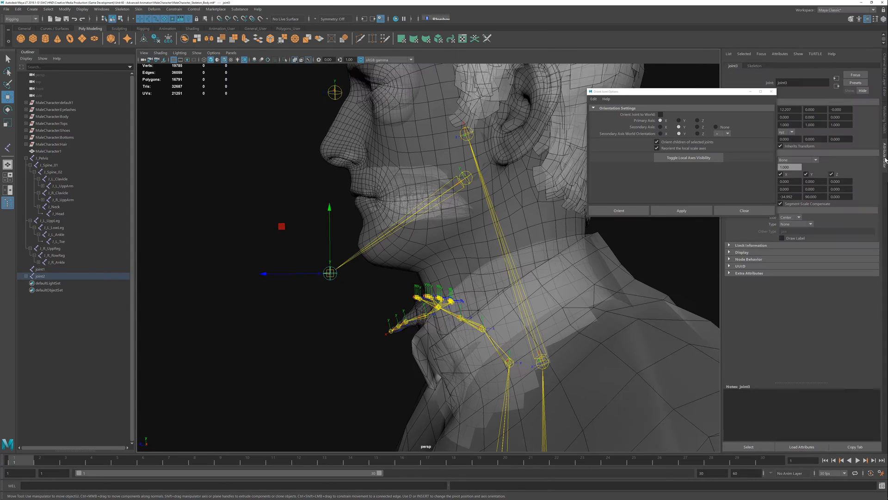
{"action": "left_click_drag", "start_coordinate": [828, 196], "coordinate": [760, 196]}
{"action": "type", "text": "0"}
{"action": "key", "text": "Return"}
{"action": "key", "text": "Return"}
{"action": "left_click", "coordinate": [303, 198]}
Move the nose-bridge joint down along Y to about 167.9, level with the upper lip
{"action": "left_click_drag", "start_coordinate": [303, 198], "coordinate": [384, 240], "text": "alt"}
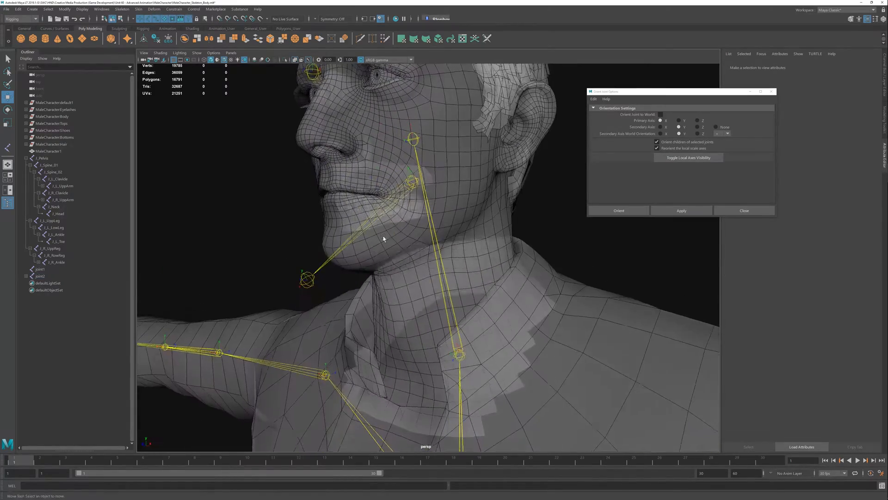
{"action": "middle_click_drag", "start_coordinate": [421, 166], "coordinate": [434, 220], "text": "alt"}
{"action": "left_click_drag", "start_coordinate": [424, 238], "coordinate": [361, 140], "text": "alt"}
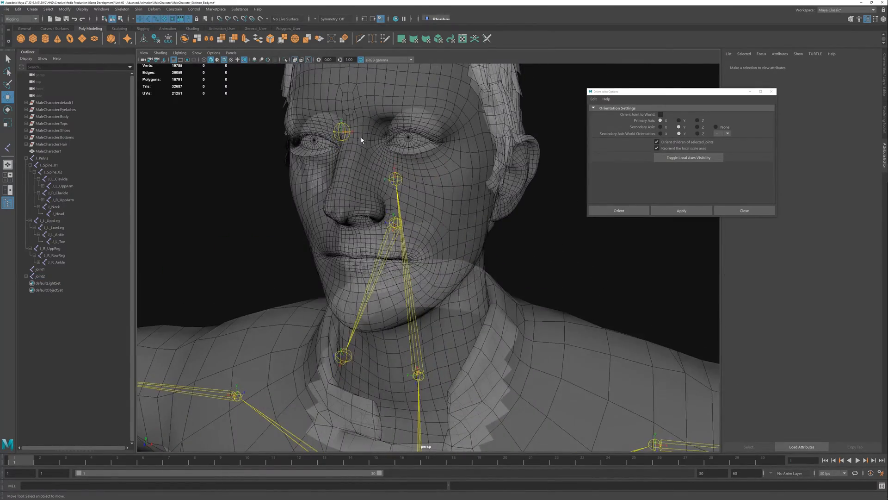
{"action": "left_click", "coordinate": [342, 132]}
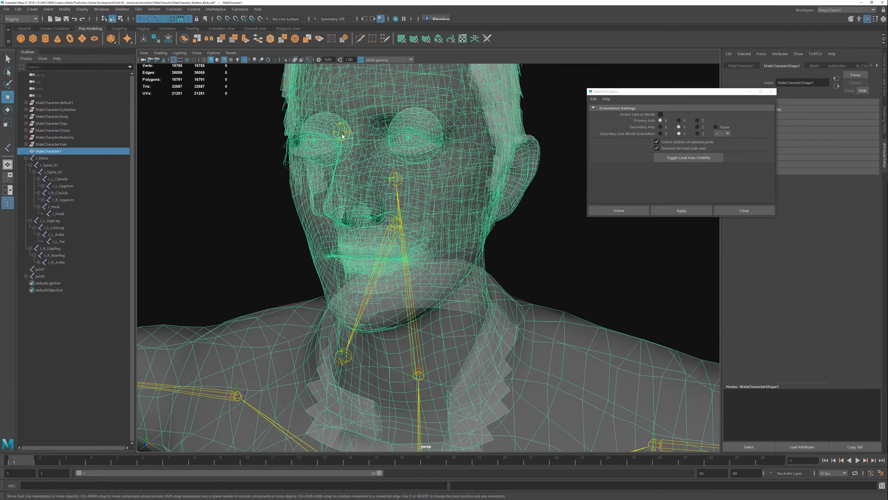
{"action": "left_click", "coordinate": [242, 187]}
{"action": "left_click", "coordinate": [340, 132]}
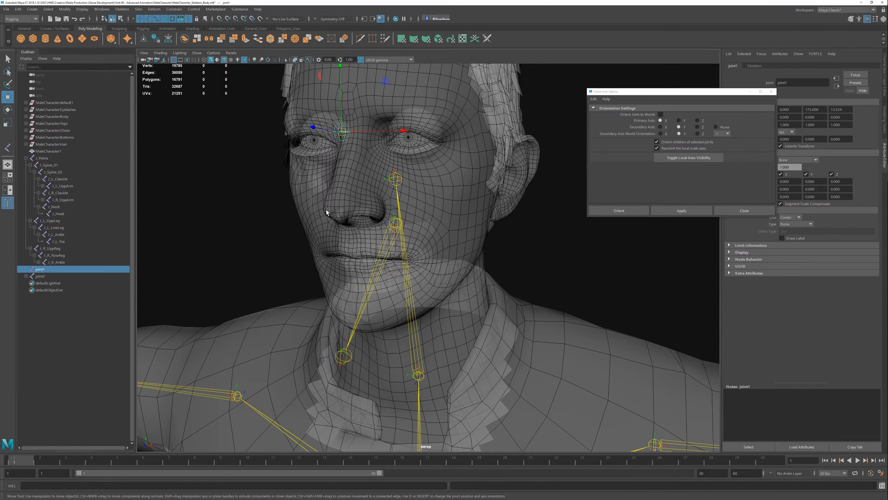
{"action": "key", "text": "space"}
{"action": "key", "text": "space"}
{"action": "right_click_drag", "start_coordinate": [337, 203], "coordinate": [376, 272], "text": "alt"}
{"action": "middle_click_drag", "start_coordinate": [376, 272], "coordinate": [381, 202], "text": "alt"}
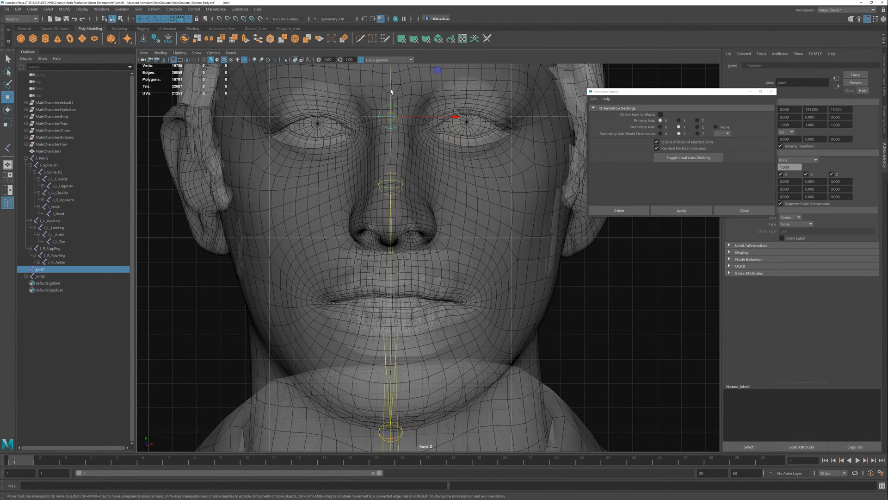
{"action": "left_click_drag", "start_coordinate": [391, 91], "coordinate": [394, 264]}
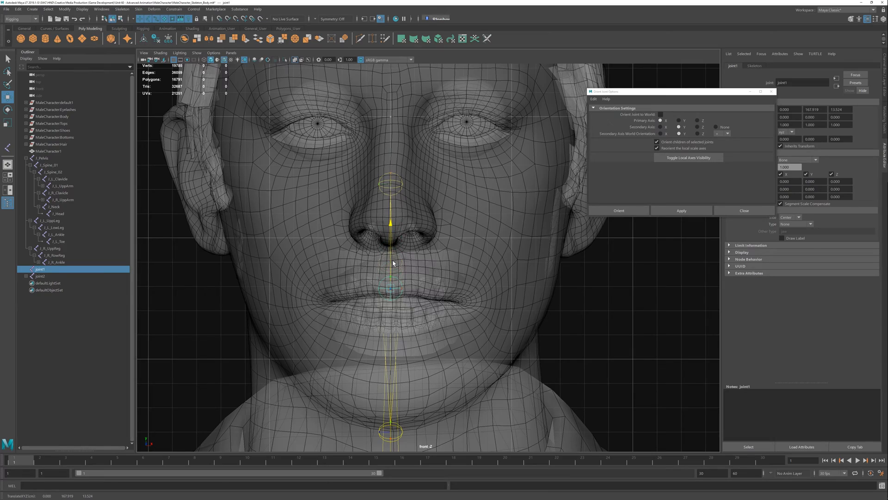
Move the upper-lip joint back along Z to about 12.6, close to the lip surface
{"action": "key", "text": "space"}
{"action": "key", "text": "space"}
{"action": "left_click_drag", "start_coordinate": [469, 217], "coordinate": [405, 223], "text": "alt"}
{"action": "right_click_drag", "start_coordinate": [382, 254], "coordinate": [393, 326], "text": "alt"}
{"action": "middle_click_drag", "start_coordinate": [343, 254], "coordinate": [453, 287], "text": "alt"}
{"action": "right_click_drag", "start_coordinate": [379, 215], "coordinate": [430, 301], "text": "alt"}
{"action": "left_click_drag", "start_coordinate": [446, 319], "coordinate": [455, 308], "text": "alt"}
{"action": "left_click_drag", "start_coordinate": [356, 271], "coordinate": [396, 272]}
{"action": "left_click_drag", "start_coordinate": [403, 293], "coordinate": [465, 292], "text": "alt"}
{"action": "right_click_drag", "start_coordinate": [453, 348], "coordinate": [355, 292], "text": "alt"}
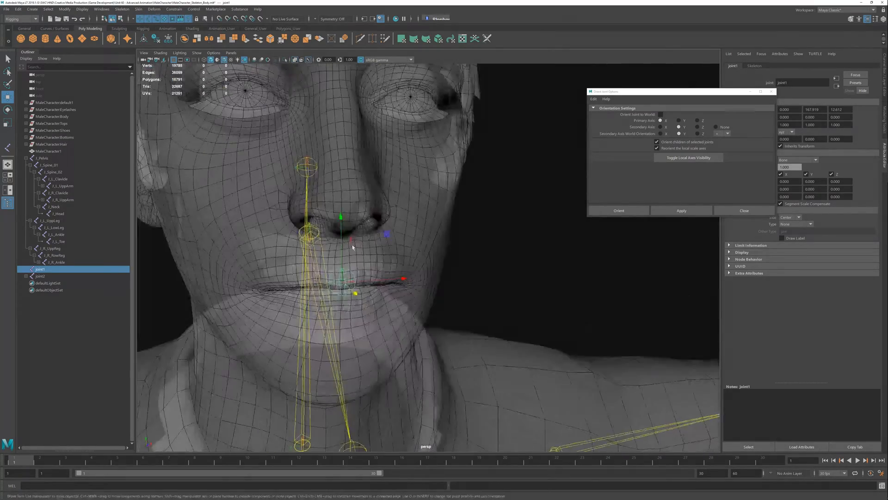
{"action": "left_click_drag", "start_coordinate": [351, 291], "coordinate": [464, 240], "text": "alt"}
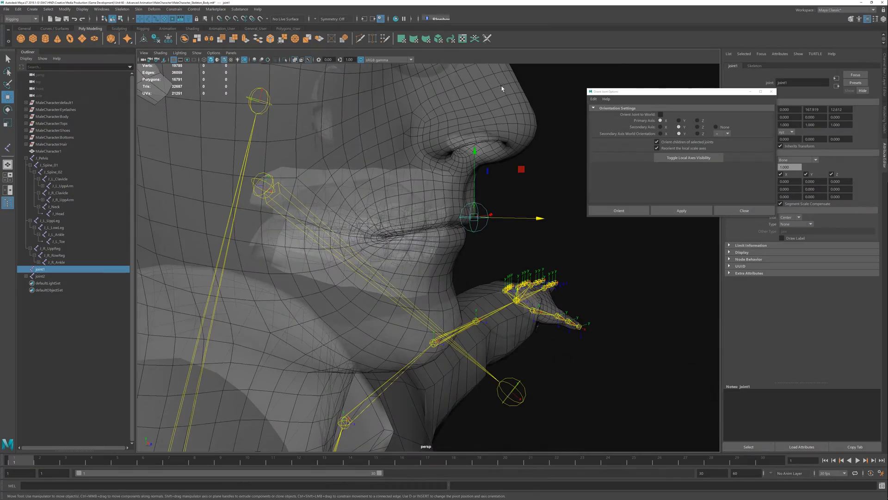
Refine the upper-lip joint's depth to about 12.18 along Z so it sits inside the lip
{"action": "left_click_drag", "start_coordinate": [319, 81], "coordinate": [437, 265], "text": "alt"}
{"action": "right_click_drag", "start_coordinate": [436, 264], "coordinate": [408, 246], "text": "alt"}
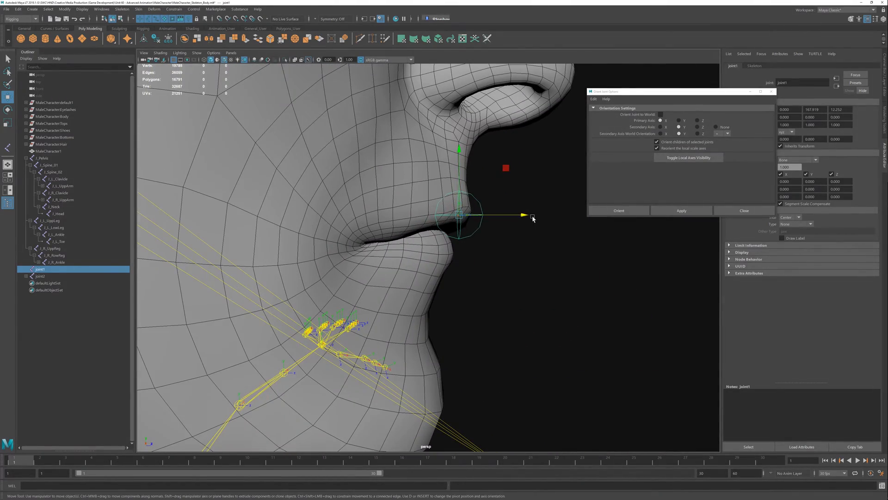
{"action": "left_click_drag", "start_coordinate": [522, 215], "coordinate": [403, 262]}
{"action": "scroll", "coordinate": [400, 246], "scroll_direction": "up", "scroll_amount": 3}
{"action": "left_click_drag", "start_coordinate": [426, 326], "coordinate": [332, 258], "text": "alt"}
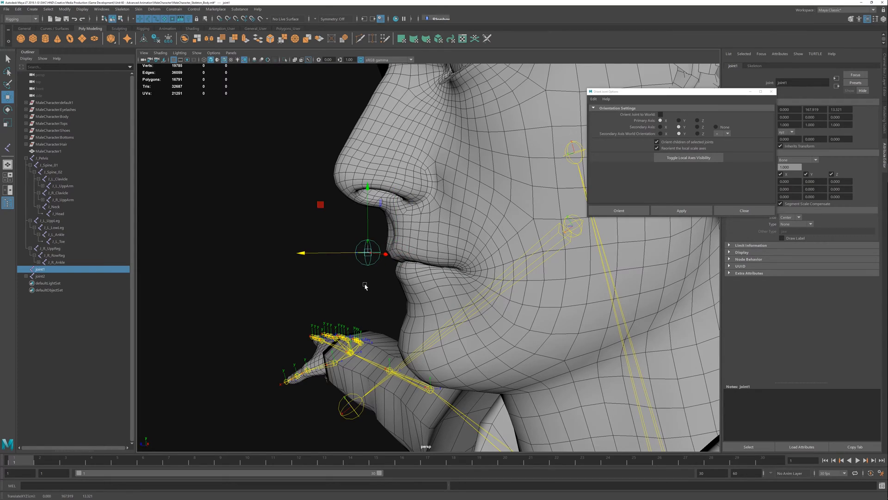
{"action": "key", "text": "ctrl+z"}
{"action": "left_click_drag", "start_coordinate": [365, 287], "coordinate": [399, 276], "text": "alt"}
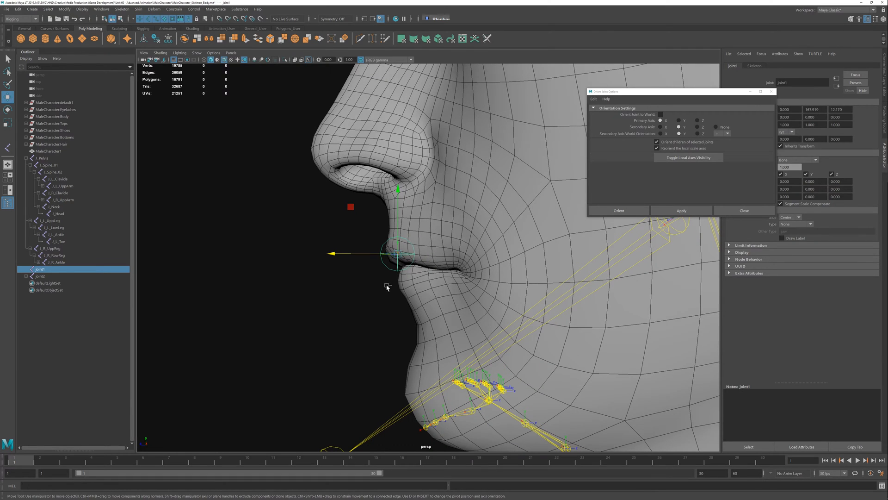
Duplicate the upper-lip joint and place the copy on the lower lip at about Y 167.18, Z 11.83
{"action": "key", "text": "ctrl+d"}
{"action": "left_click_drag", "start_coordinate": [351, 207], "coordinate": [360, 233]}
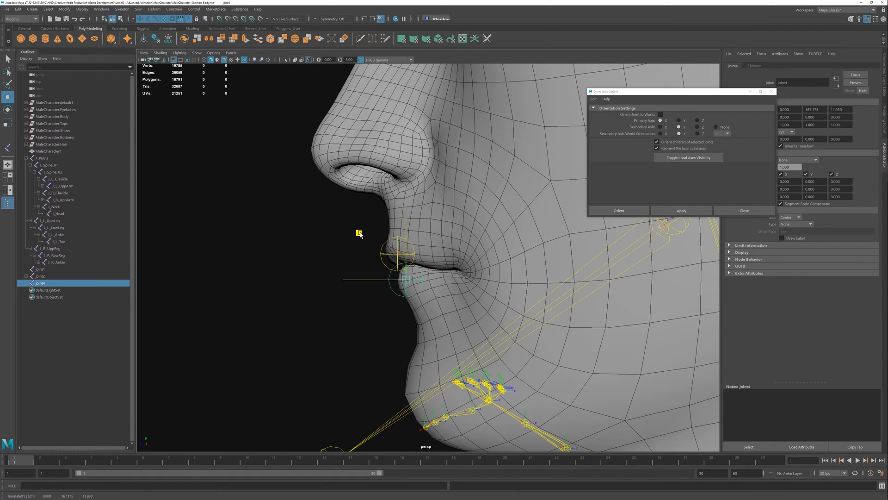
{"action": "left_click", "coordinate": [288, 293]}
Duplicate the upper-lip joint and place the copy on the character's right mouth corner at about X -2.73, Y 167.39
{"action": "left_click_drag", "start_coordinate": [288, 294], "coordinate": [362, 322], "text": "alt"}
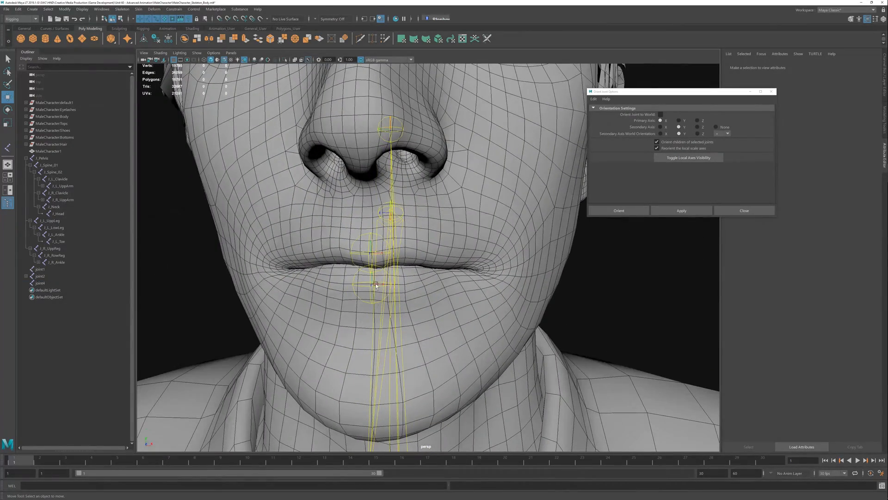
{"action": "left_click", "coordinate": [370, 254]}
{"action": "key", "text": "ctrl+d"}
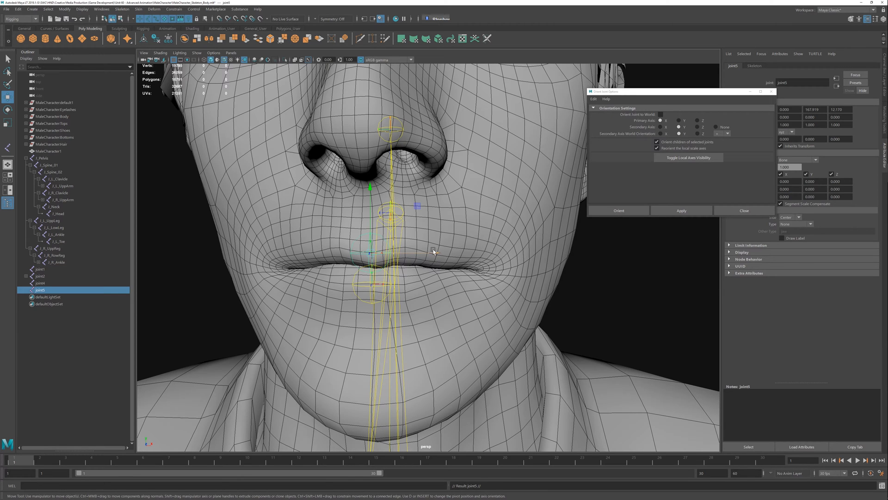
{"action": "left_click_drag", "start_coordinate": [433, 253], "coordinate": [327, 265]}
{"action": "key", "text": "space"}
{"action": "key", "text": "space"}
{"action": "left_click", "coordinate": [295, 60]}
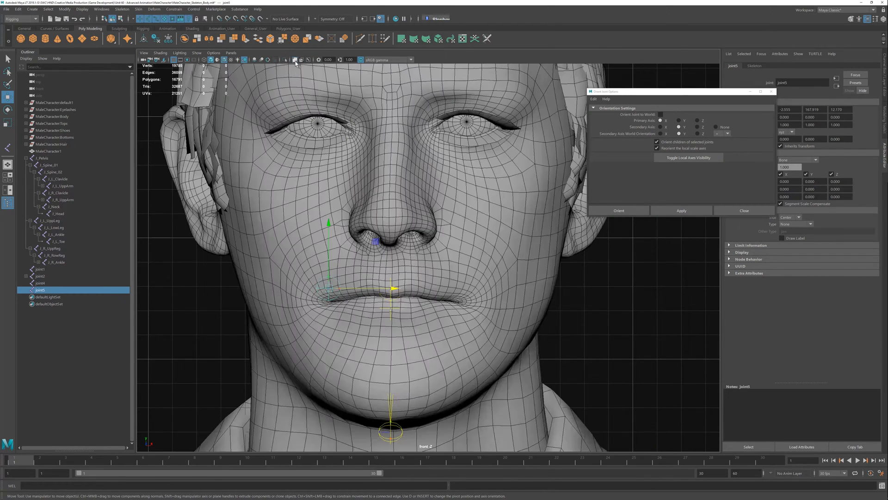
{"action": "right_click_drag", "start_coordinate": [298, 224], "coordinate": [344, 329], "text": "alt"}
{"action": "mouse_move", "coordinate": [344, 328]}
{"action": "middle_mouse_down", "text": "alt"}
{"action": "mouse_move", "coordinate": [356, 311]}
{"action": "mouse_move", "coordinate": [505, 230]}
{"action": "middle_mouse_up", "text": "alt"}
{"action": "right_click_drag", "start_coordinate": [351, 185], "coordinate": [431, 189], "text": "alt"}
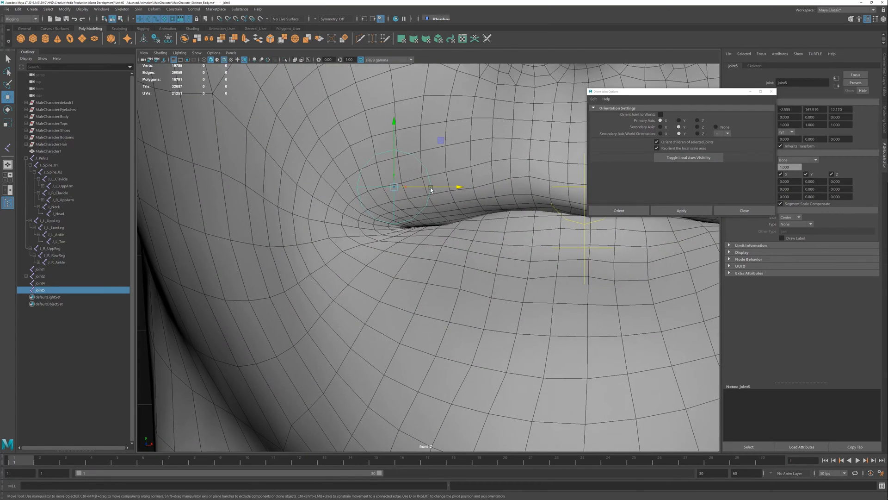
{"action": "middle_click_drag", "start_coordinate": [438, 141], "coordinate": [427, 180]}
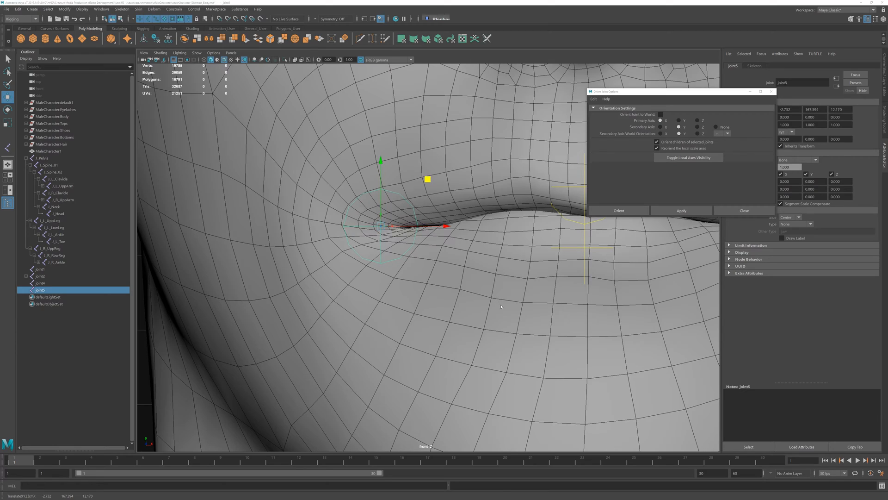
Move the mouth-corner joint back along Z to about 10.12 so it sits inside the corner of the lips
{"action": "key", "text": "space"}
{"action": "key", "text": "space"}
{"action": "left_click_drag", "start_coordinate": [479, 233], "coordinate": [502, 239], "text": "alt"}
{"action": "left_click_drag", "start_coordinate": [575, 293], "coordinate": [477, 315]}
{"action": "left_click_drag", "start_coordinate": [443, 339], "coordinate": [399, 271], "text": "alt"}
{"action": "middle_click_drag", "start_coordinate": [399, 266], "coordinate": [407, 312], "text": "alt"}
{"action": "left_click_drag", "start_coordinate": [407, 312], "coordinate": [354, 302], "text": "alt"}
{"action": "scroll", "coordinate": [412, 270], "scroll_direction": "down", "scroll_amount": 2}
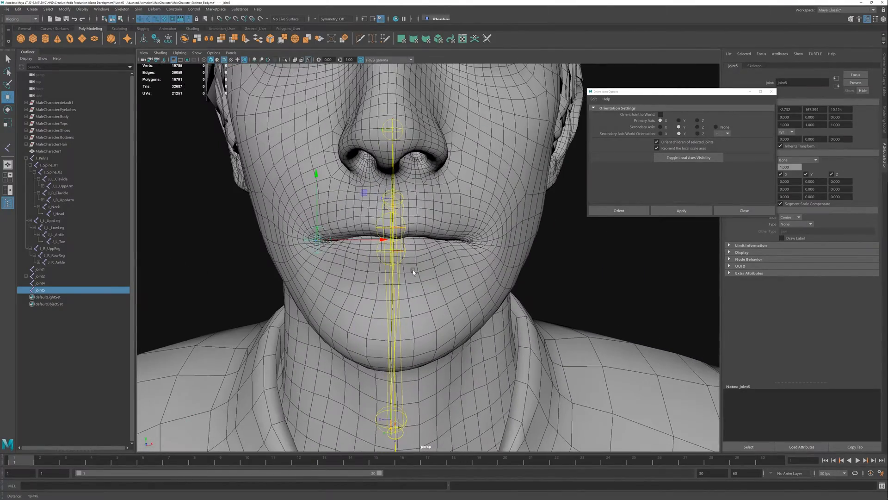
Set the right mouth-corner joint's X translation to -2.7
{"action": "key", "text": "space"}
{"action": "key", "text": "space"}
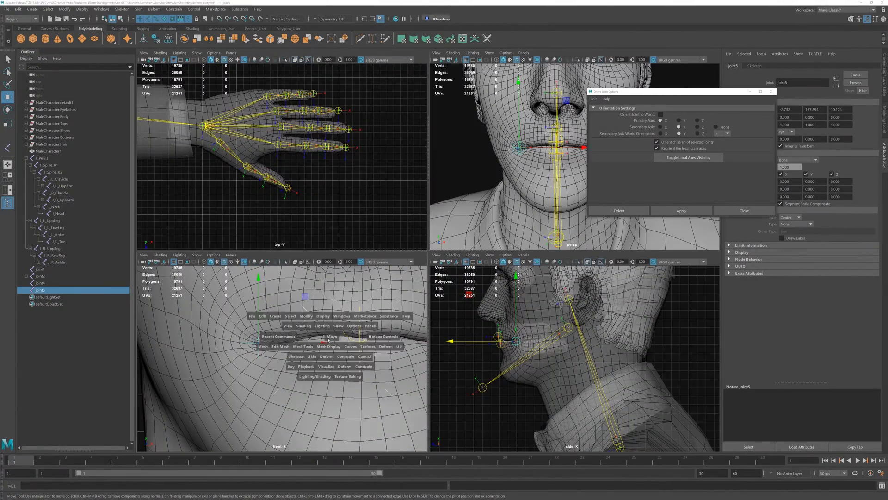
{"action": "left_click_drag", "start_coordinate": [727, 94], "coordinate": [544, 274]}
{"action": "left_click_drag", "start_coordinate": [446, 228], "coordinate": [448, 227]}
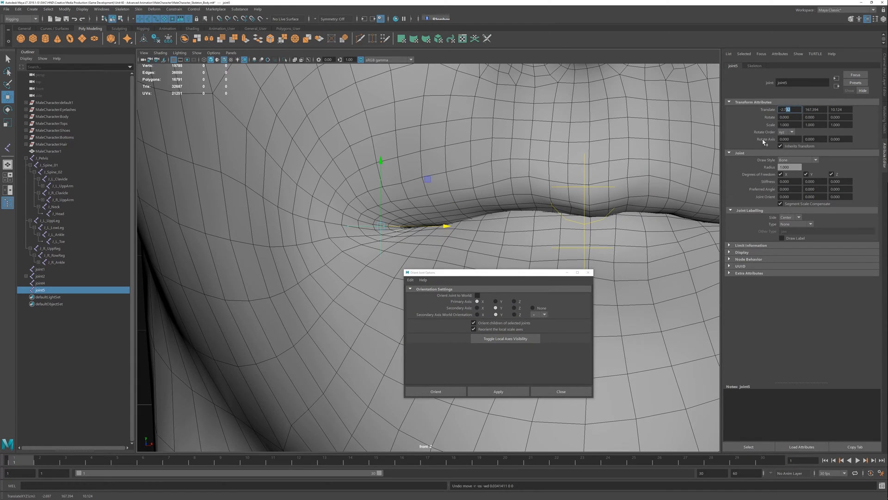
{"action": "key", "text": "BackSpace"}
{"action": "key", "text": "Return"}
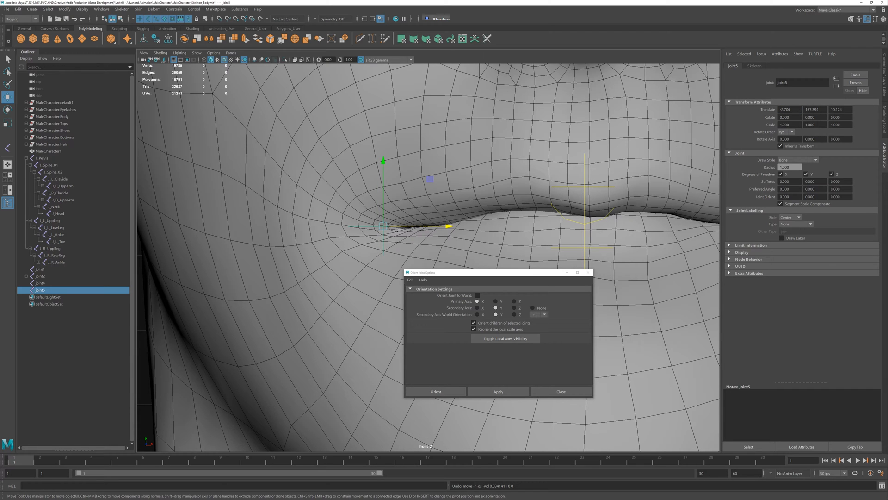
{"action": "scroll", "coordinate": [593, 222], "scroll_direction": "down", "scroll_amount": 3}
{"action": "scroll", "coordinate": [497, 198], "scroll_direction": "up", "scroll_amount": 2}
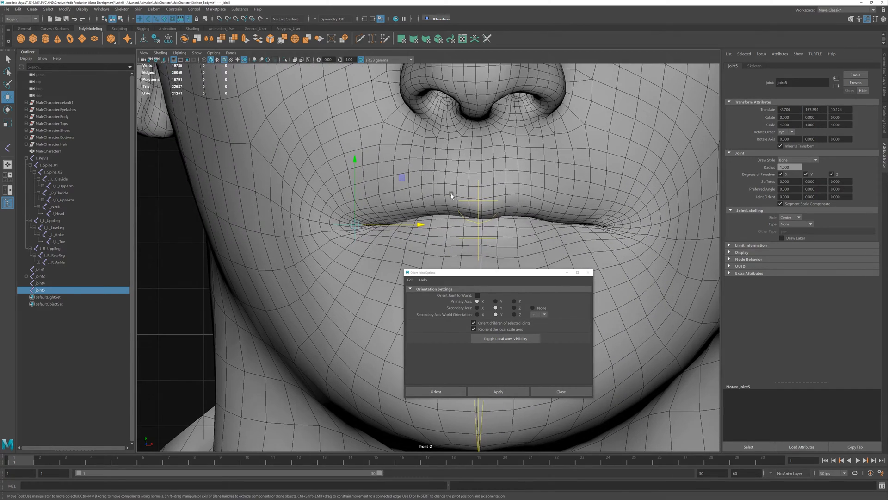
Duplicate the right mouth-corner joint, set the copy's X translation to 2.7, and show joints through the mesh in the front view
{"action": "key", "text": "ctrl+d"}
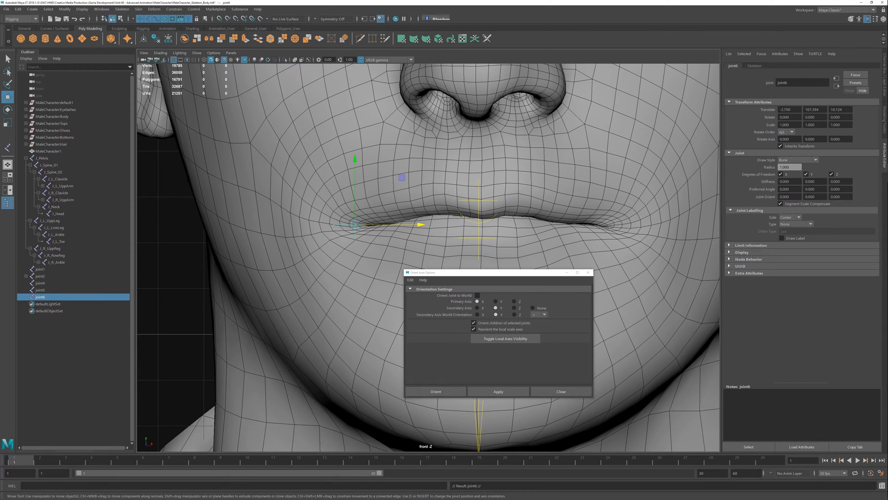
{"action": "left_click", "coordinate": [781, 109]}
{"action": "key", "text": "Return"}
{"action": "left_click", "coordinate": [307, 61]}
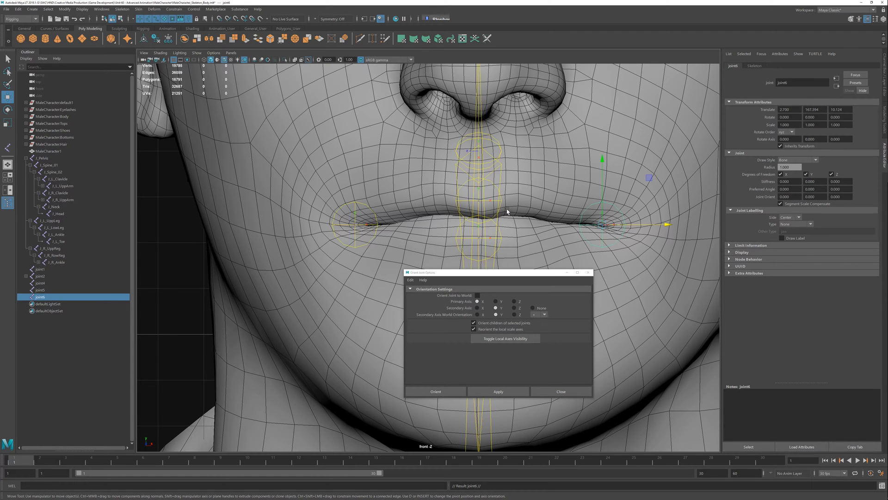
Close the joint orientation options and examine the placement of the lip and mouth-corner joints from several angles
{"action": "key", "text": "space"}
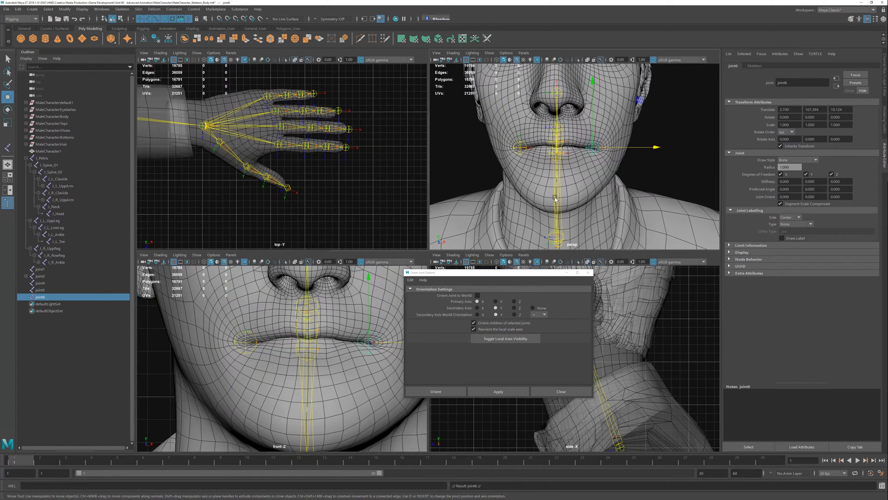
{"action": "key", "text": "space"}
{"action": "left_click_drag", "start_coordinate": [461, 226], "coordinate": [481, 270], "text": "alt"}
{"action": "left_click", "coordinate": [588, 272]}
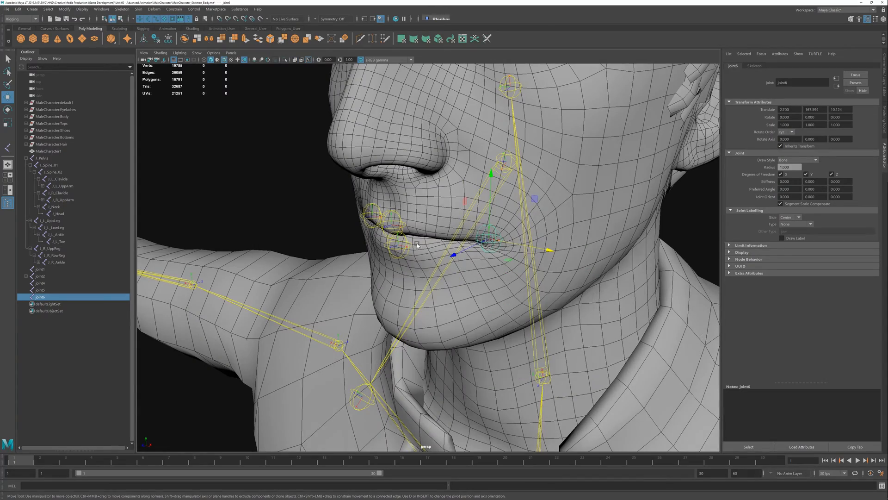
{"action": "mouse_move", "coordinate": [415, 235]}
{"action": "left_mouse_down", "text": "alt"}
{"action": "mouse_move", "coordinate": [390, 224]}
{"action": "mouse_move", "coordinate": [395, 199]}
{"action": "mouse_move", "coordinate": [397, 218]}
{"action": "mouse_move", "coordinate": [468, 219]}
{"action": "mouse_move", "coordinate": [486, 232]}
{"action": "mouse_move", "coordinate": [408, 249]}
{"action": "left_mouse_up", "text": "alt"}
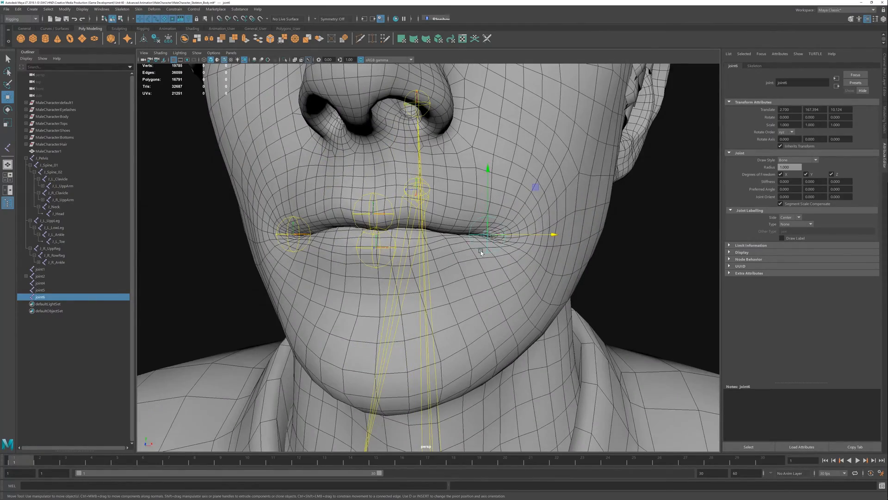
{"action": "left_click_drag", "start_coordinate": [481, 251], "coordinate": [371, 252], "text": "alt"}
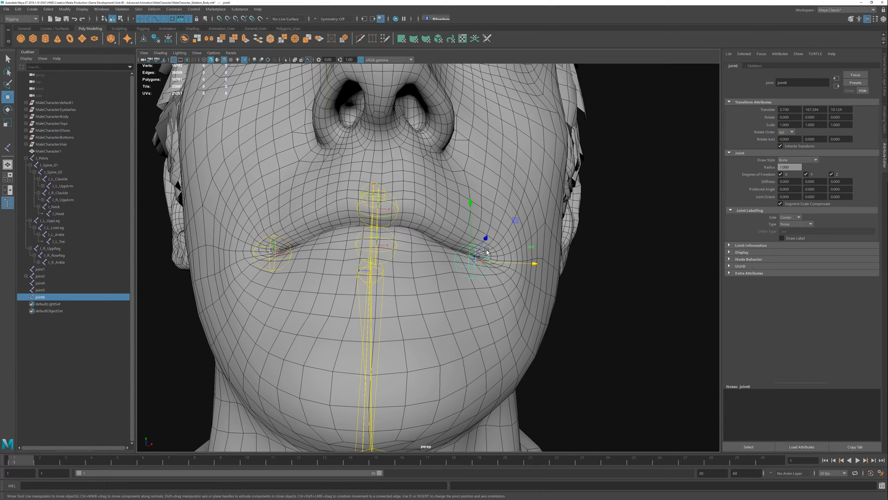
{"action": "left_click_drag", "start_coordinate": [501, 261], "coordinate": [426, 289], "text": "alt"}
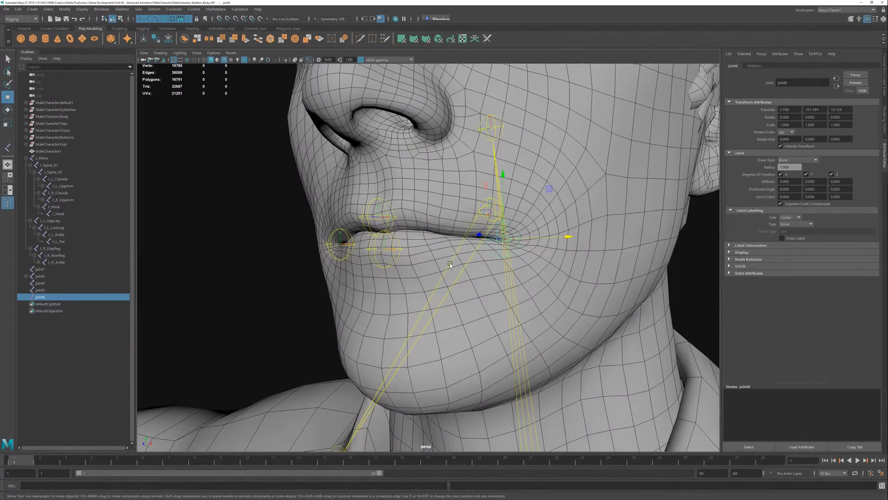
{"action": "left_click_drag", "start_coordinate": [390, 262], "coordinate": [432, 251], "text": "alt"}
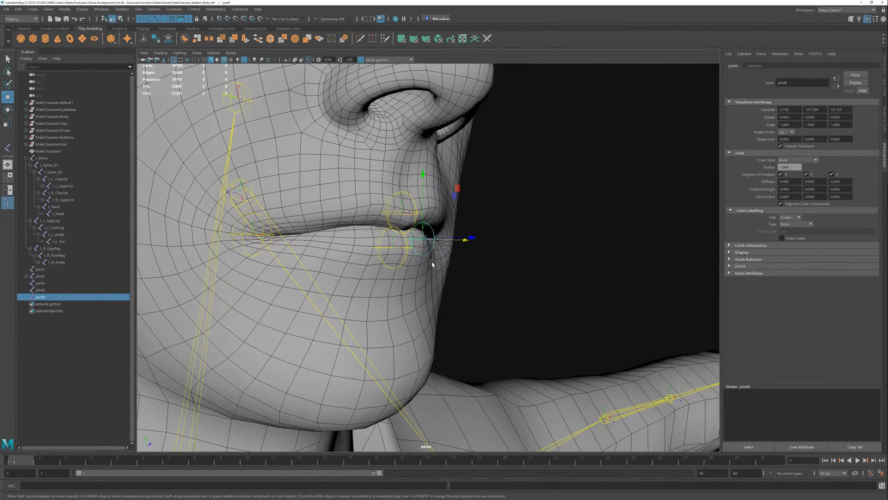
{"action": "mouse_move", "coordinate": [401, 274]}
{"action": "left_mouse_down", "text": "alt"}
{"action": "mouse_move", "coordinate": [380, 255]}
{"action": "mouse_move", "coordinate": [404, 265]}
{"action": "left_mouse_up", "text": "alt"}
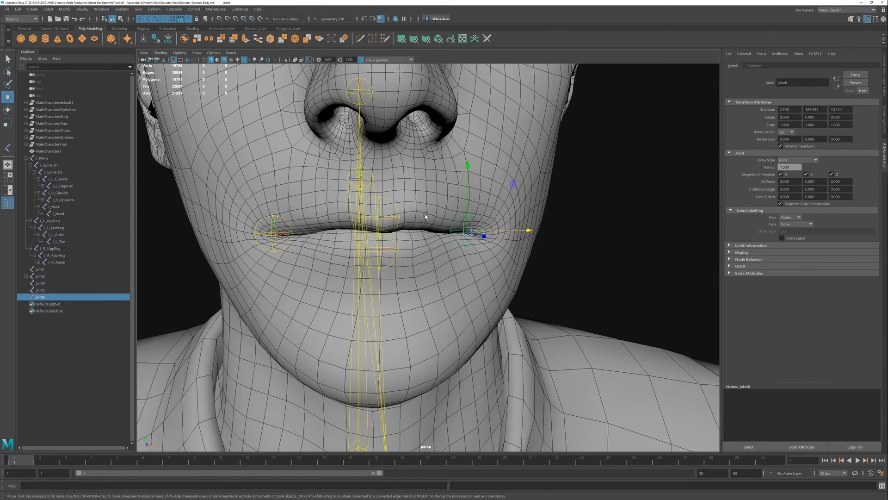
Duplicate the central upper- and lower-lip joints together and move the copies along X to about 1.43, towards the left mouth corner
{"action": "left_click", "coordinate": [382, 215]}
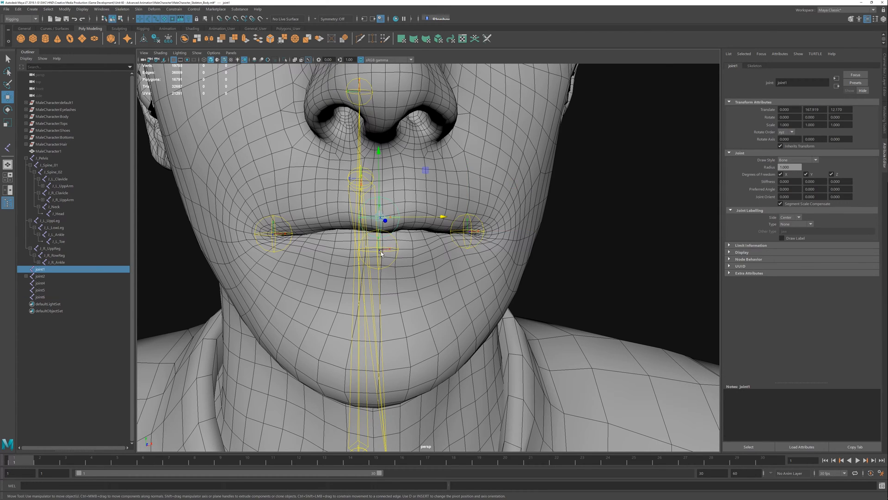
{"action": "left_click", "coordinate": [380, 253], "text": "shift"}
{"action": "key", "text": "ctrl+d"}
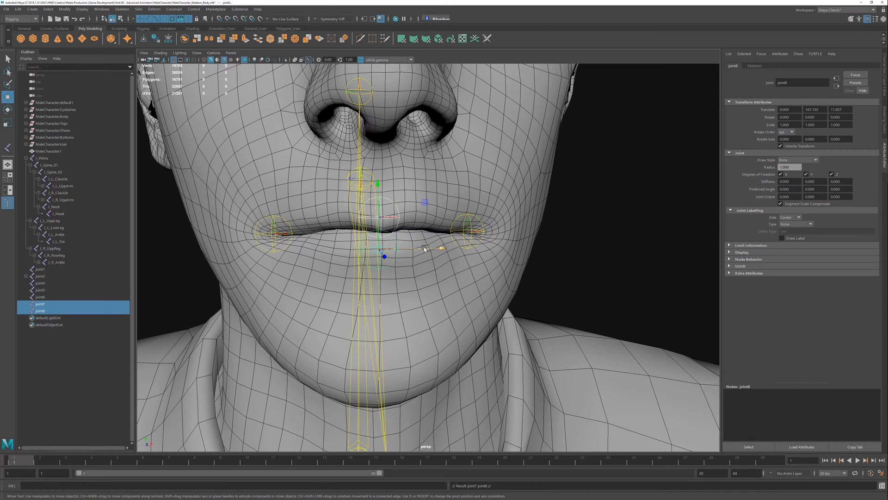
{"action": "left_click_drag", "start_coordinate": [423, 246], "coordinate": [471, 253]}
{"action": "key", "text": "space"}
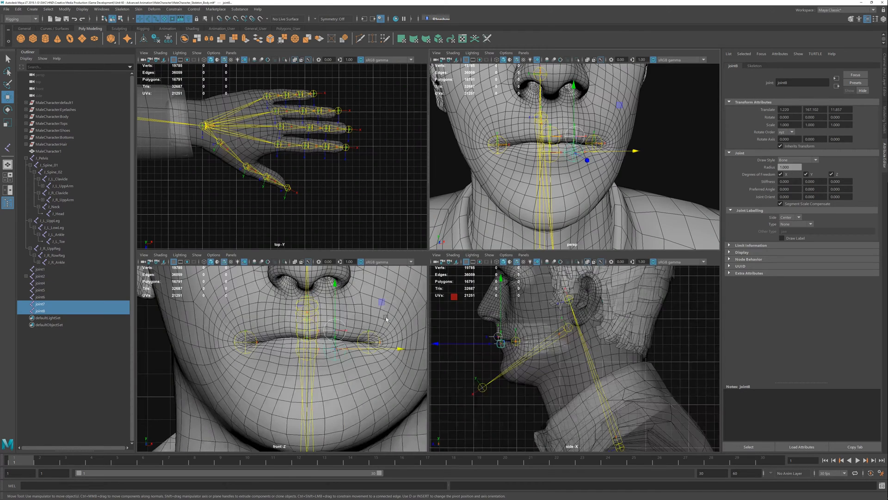
{"action": "key", "text": "space"}
{"action": "scroll", "coordinate": [489, 219], "scroll_direction": "up", "scroll_amount": 2}
{"action": "middle_click_drag", "start_coordinate": [503, 234], "coordinate": [403, 270], "text": "alt"}
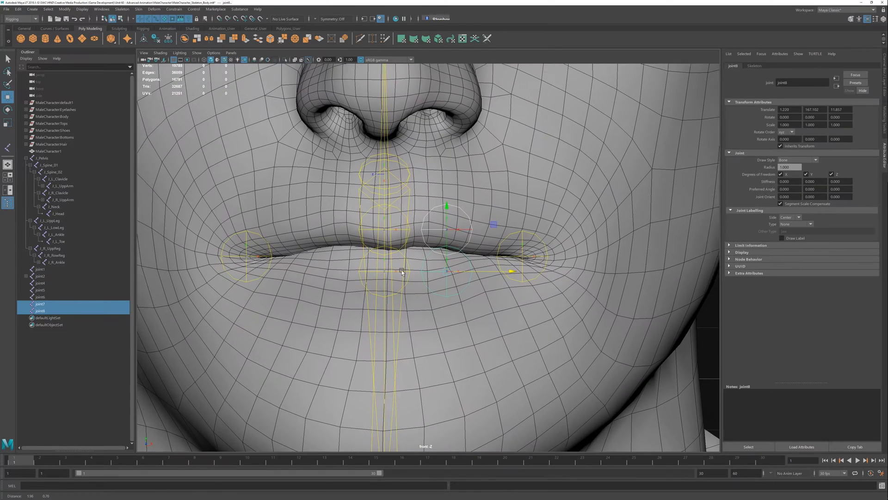
{"action": "scroll", "coordinate": [426, 264], "scroll_direction": "up", "scroll_amount": 2}
{"action": "left_click_drag", "start_coordinate": [495, 275], "coordinate": [504, 242]}
Lower the left upper-lip joint to about Y 167.78 and raise the left lower-lip joint to about Y 167.15
{"action": "left_click", "coordinate": [475, 200]}
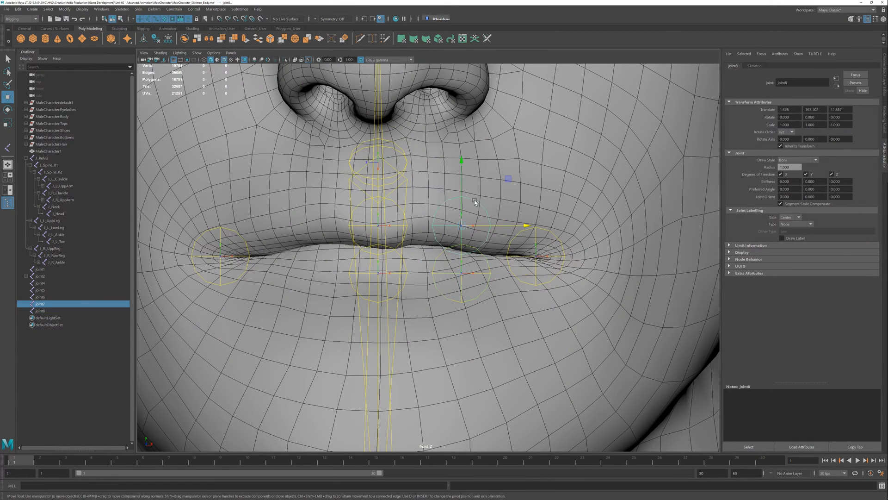
{"action": "left_click_drag", "start_coordinate": [462, 190], "coordinate": [461, 196]}
{"action": "left_click", "coordinate": [461, 272]}
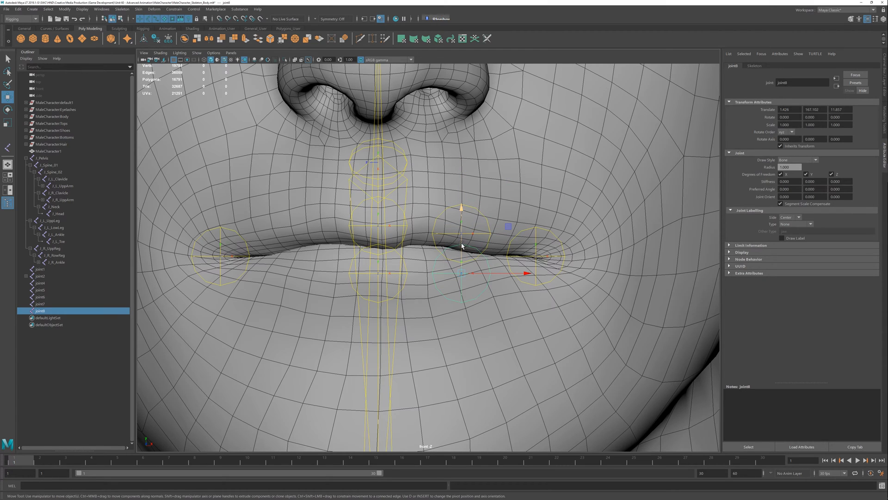
{"action": "left_click_drag", "start_coordinate": [462, 245], "coordinate": [462, 242]}
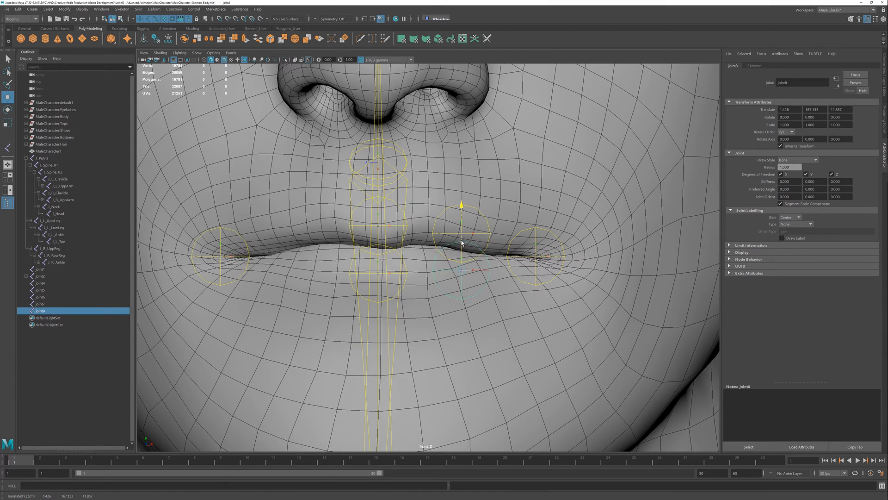
Push the left lower-lip joint back to about Z 11.3 and the left upper-lip joint back to about Z 11.63
{"action": "key", "text": "space"}
{"action": "key", "text": "space"}
{"action": "left_click_drag", "start_coordinate": [534, 222], "coordinate": [460, 181], "text": "alt"}
{"action": "left_click_drag", "start_coordinate": [425, 235], "coordinate": [413, 251]}
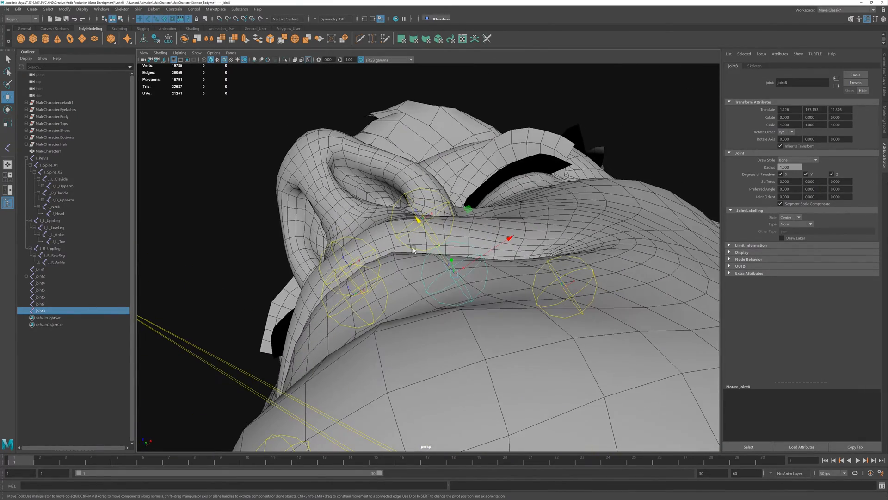
{"action": "left_click", "coordinate": [414, 220]}
{"action": "left_click_drag", "start_coordinate": [399, 183], "coordinate": [408, 239]}
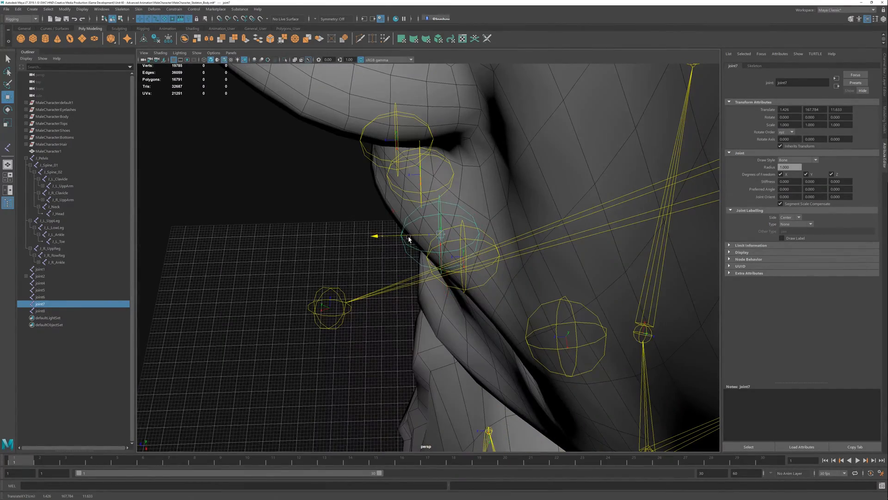
{"action": "left_click_drag", "start_coordinate": [393, 277], "coordinate": [464, 241], "text": "alt"}
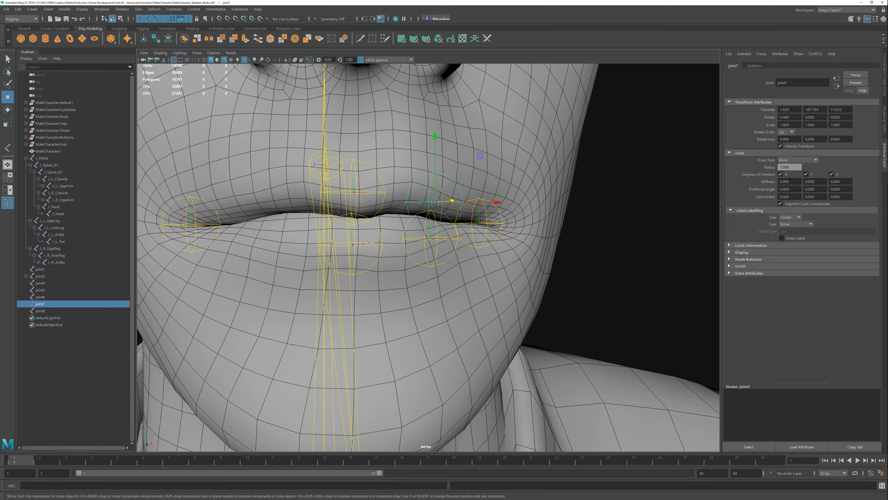
Set the X translation of both the left upper-lip and left lower-lip joints to 1.4
{"action": "type", "text": "1.4"}
{"action": "key", "text": "Return"}
{"action": "left_click", "coordinate": [435, 239]}
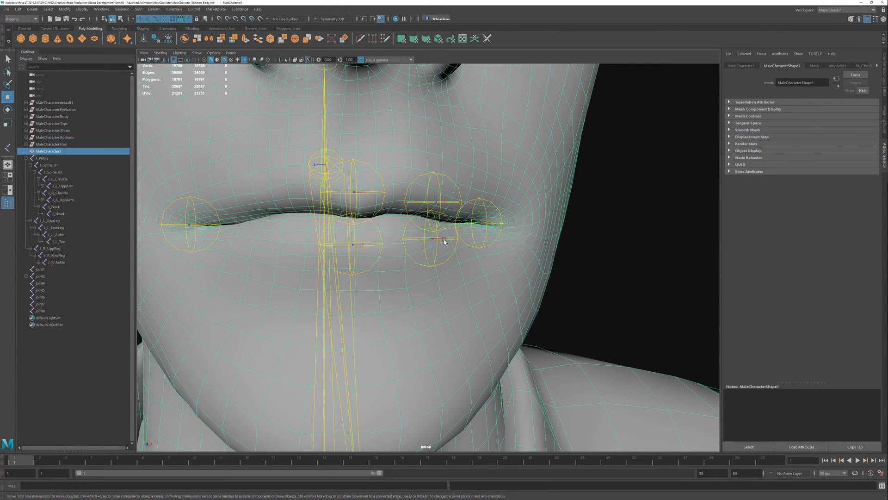
{"action": "left_click", "coordinate": [443, 240]}
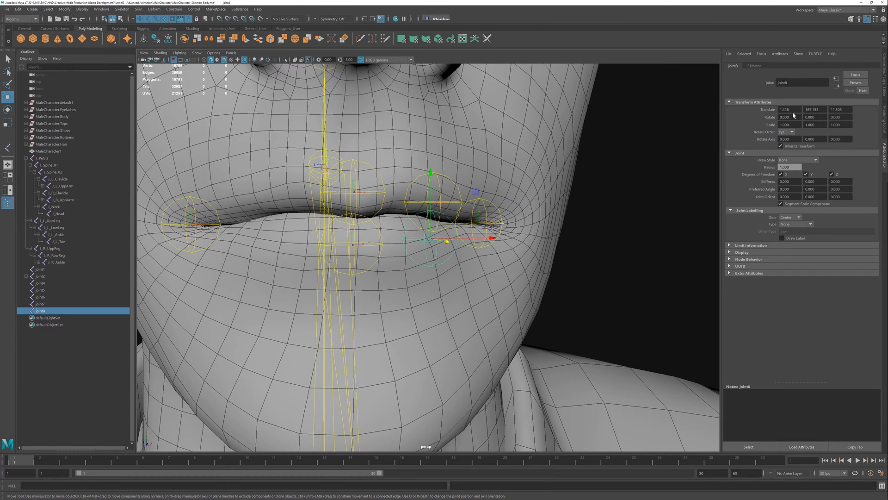
{"action": "type", "text": "1.4"}
{"action": "key", "text": "Return"}
{"action": "key", "text": "ctrl+z"}
{"action": "key", "text": "BackSpace"}
{"action": "key", "text": "Return"}
Duplicate the left upper-lip joint and set the copy's X translation to -1.4 to place it on the right side
{"action": "left_click", "coordinate": [440, 204]}
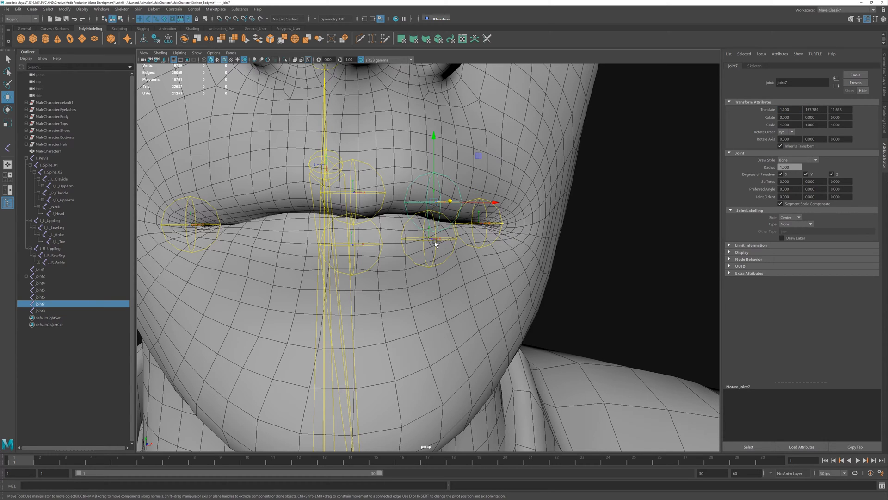
{"action": "key", "text": "ctrl+d"}
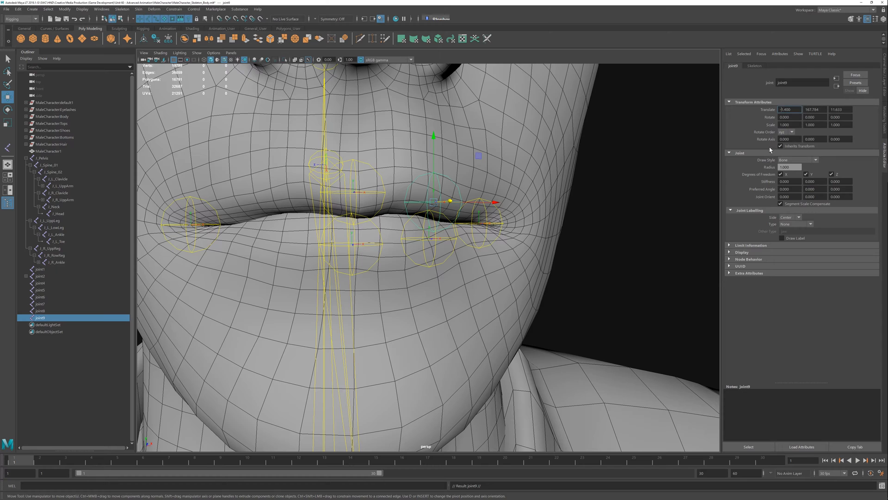
{"action": "type", "text": "-"}
{"action": "key", "text": "Return"}
Duplicate the left lower-lip joint and set the copy's X translation to -1.4 to place it on the right side
{"action": "left_click", "coordinate": [434, 240]}
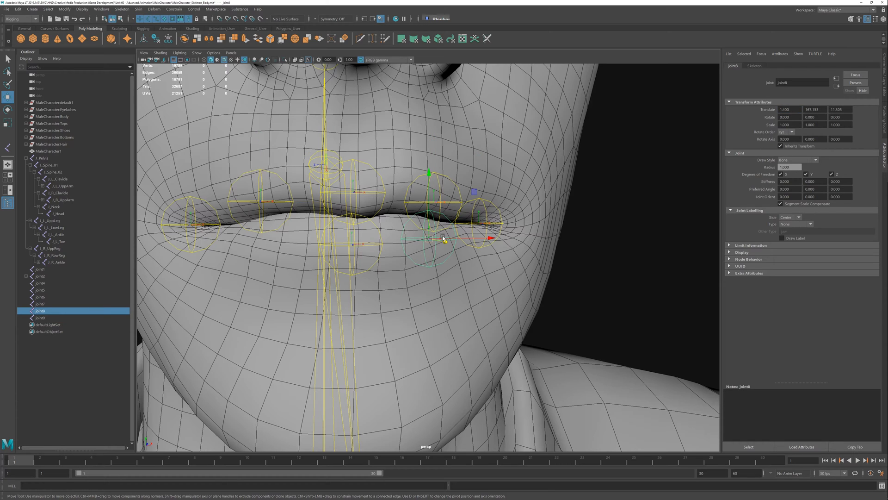
{"action": "key", "text": "ctrl+d"}
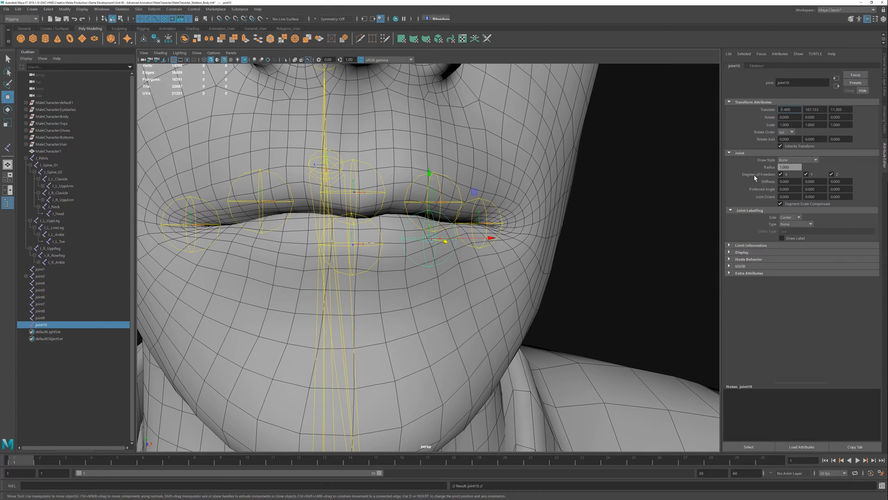
{"action": "key", "text": "Return"}
{"action": "left_click", "coordinate": [619, 258]}
Duplicate the central upper-lip joint and move the copy to the left nostril, at about X 1.63, Y 170.7, Z 12.72
{"action": "right_click_drag", "start_coordinate": [413, 315], "coordinate": [331, 198], "text": "alt"}
{"action": "left_click_drag", "start_coordinate": [331, 198], "coordinate": [351, 236], "text": "alt"}
{"action": "right_click_drag", "start_coordinate": [351, 236], "coordinate": [394, 288], "text": "alt"}
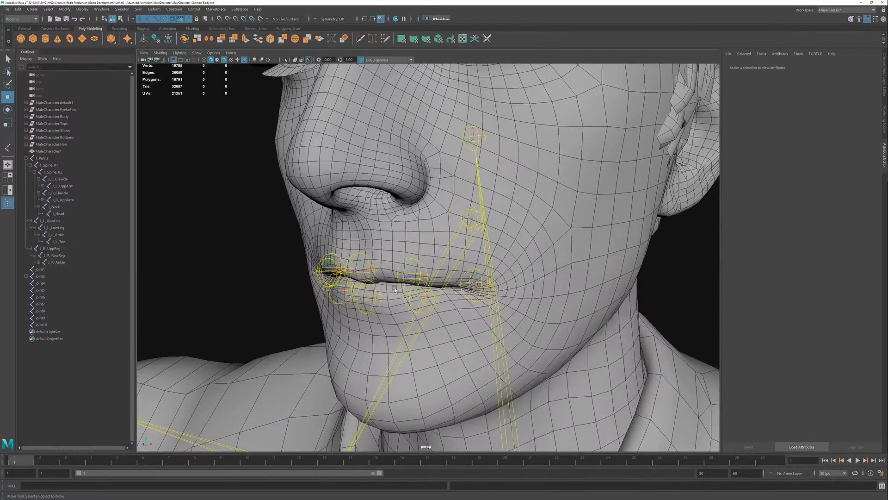
{"action": "left_click", "coordinate": [360, 275]}
{"action": "key", "text": "ctrl+d"}
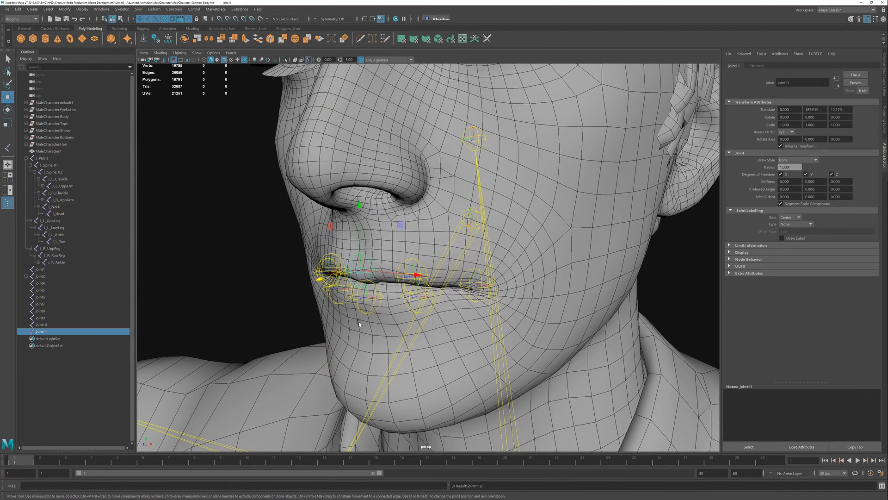
{"action": "left_click_drag", "start_coordinate": [360, 323], "coordinate": [335, 308], "text": "alt"}
{"action": "left_click_drag", "start_coordinate": [354, 216], "coordinate": [380, 230]}
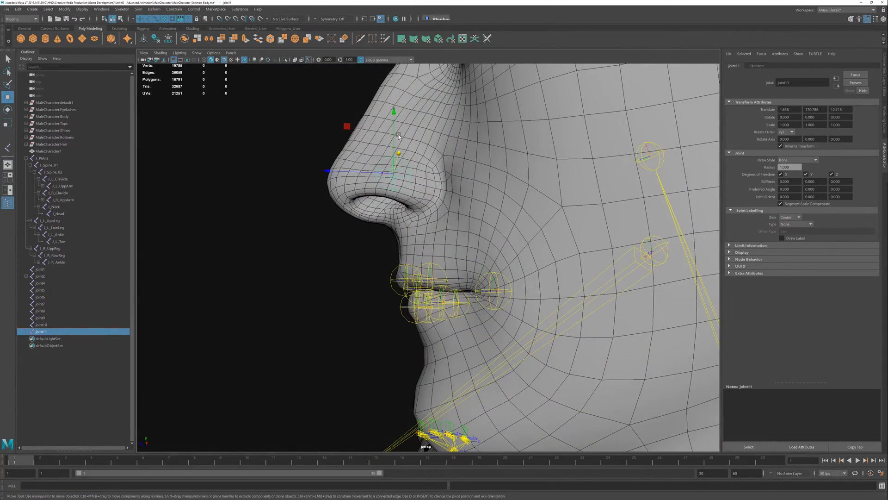
{"action": "left_click_drag", "start_coordinate": [393, 133], "coordinate": [393, 140]}
In the side view, push the left nostril joint back to about Z 12.44
{"action": "key", "text": "space"}
{"action": "key", "text": "space"}
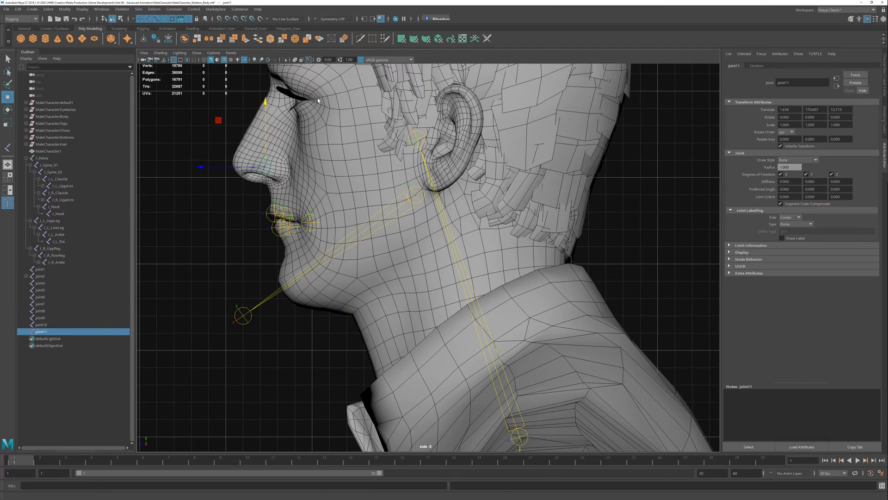
{"action": "middle_click_drag", "start_coordinate": [331, 280], "coordinate": [422, 347], "text": "alt"}
{"action": "right_click_drag", "start_coordinate": [299, 213], "coordinate": [310, 239], "text": "alt"}
{"action": "middle_click_drag", "start_coordinate": [310, 242], "coordinate": [445, 245], "text": "alt"}
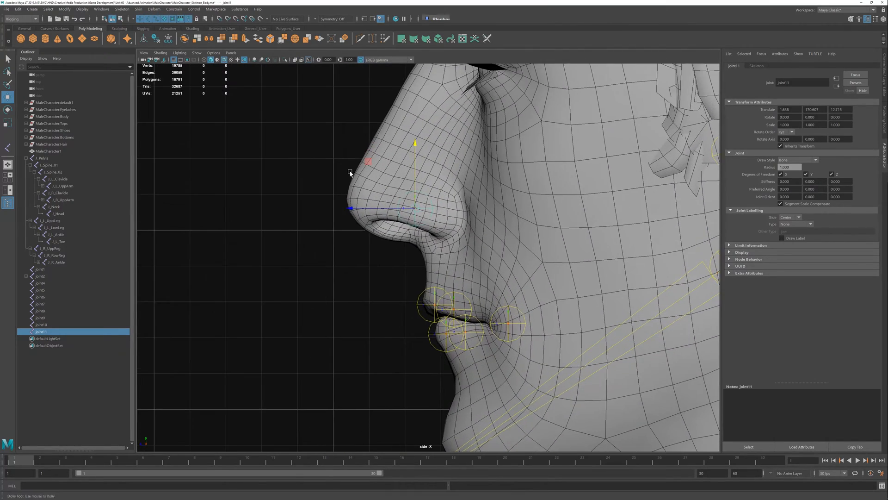
{"action": "right_click_drag", "start_coordinate": [351, 172], "coordinate": [409, 178], "text": "alt"}
{"action": "middle_click_drag", "start_coordinate": [412, 177], "coordinate": [408, 205], "text": "alt"}
{"action": "middle_click_drag", "start_coordinate": [352, 157], "coordinate": [376, 154]}
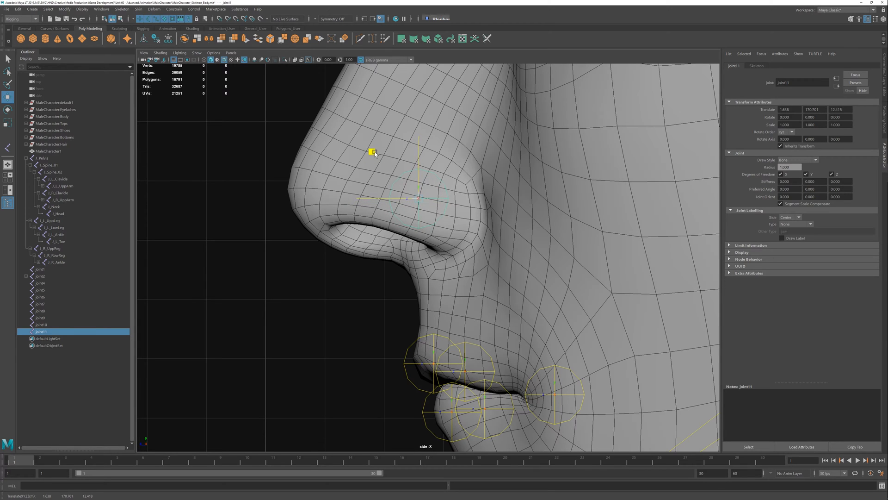
{"action": "key", "text": "space"}
{"action": "key", "text": "space"}
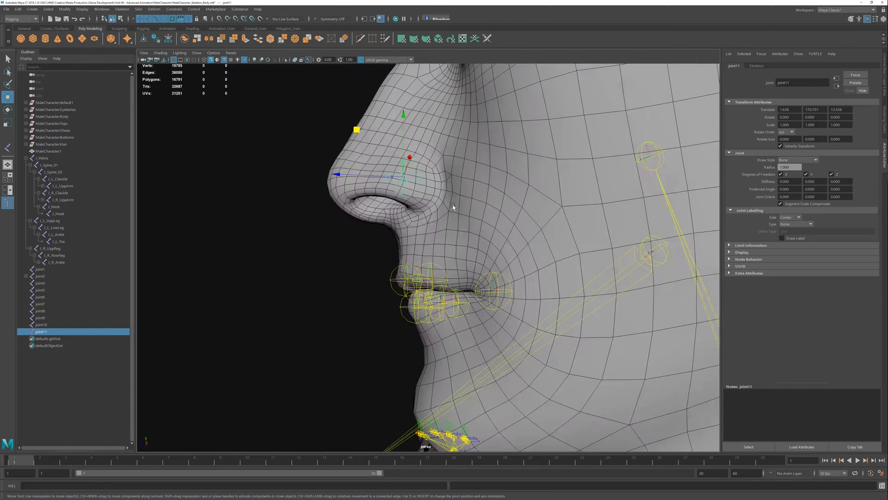
{"action": "left_click_drag", "start_coordinate": [452, 205], "coordinate": [720, 190], "text": "alt"}
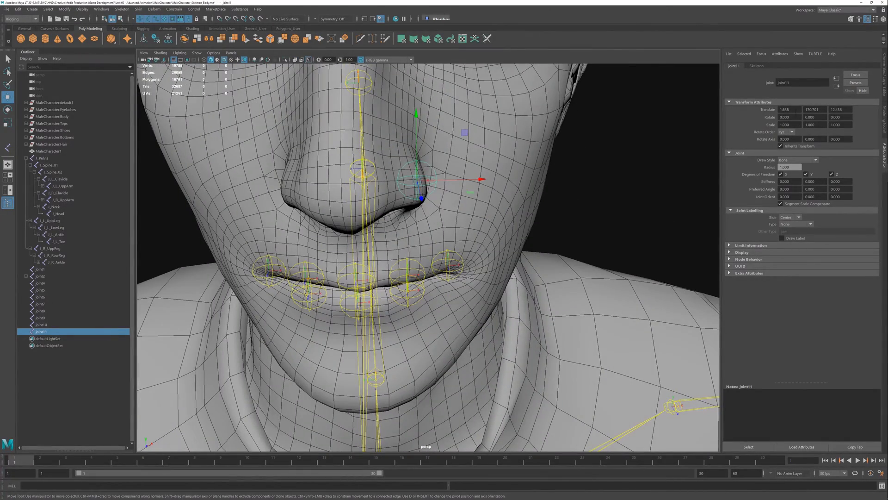
Set the left nostril joint's X translation to 1.6, then duplicate it and mirror the copy to X -1.6
{"action": "left_click", "coordinate": [788, 117]}
{"action": "key", "text": "Return"}
{"action": "key", "text": "ctrl+d"}
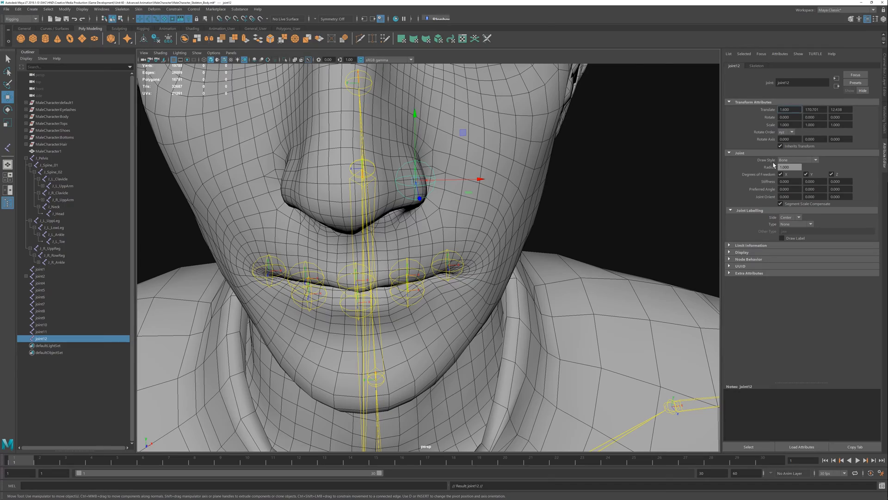
{"action": "type", "text": "-"}
{"action": "key", "text": "Return"}
{"action": "left_click", "coordinate": [587, 187]}
Duplicate the left nostril joint and raise the copy above the inner left eye to about Y 176.41
{"action": "scroll", "coordinate": [352, 277], "scroll_direction": "down", "scroll_amount": 5}
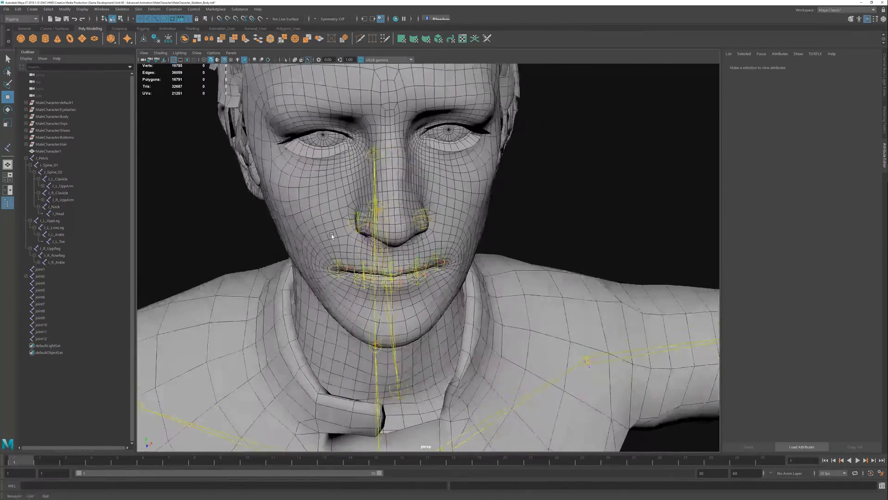
{"action": "mouse_move", "coordinate": [332, 234]}
{"action": "left_mouse_down", "text": "alt"}
{"action": "mouse_move", "coordinate": [410, 220]}
{"action": "mouse_move", "coordinate": [361, 237]}
{"action": "mouse_move", "coordinate": [333, 234]}
{"action": "mouse_move", "coordinate": [338, 250]}
{"action": "mouse_move", "coordinate": [326, 233]}
{"action": "left_mouse_up", "text": "alt"}
{"action": "left_click_drag", "start_coordinate": [401, 203], "coordinate": [405, 257], "text": "alt"}
{"action": "key", "text": "ctrl+d"}
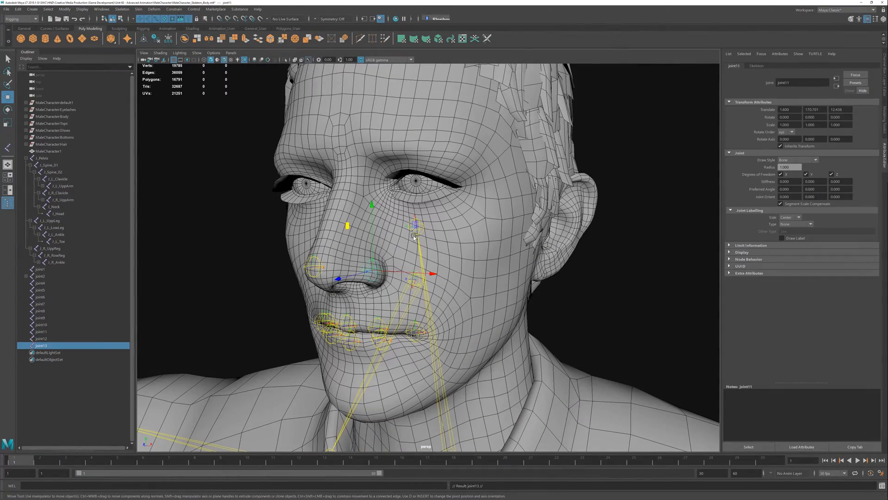
{"action": "mouse_move", "coordinate": [371, 206]}
{"action": "left_mouse_down"}
{"action": "mouse_move", "coordinate": [372, 74]}
{"action": "mouse_move", "coordinate": [402, 185]}
{"action": "mouse_move", "coordinate": [318, 258]}
{"action": "mouse_move", "coordinate": [376, 263]}
{"action": "mouse_move", "coordinate": [369, 206]}
{"action": "left_mouse_up"}
{"action": "middle_click_drag", "start_coordinate": [369, 207], "coordinate": [415, 298], "text": "alt"}
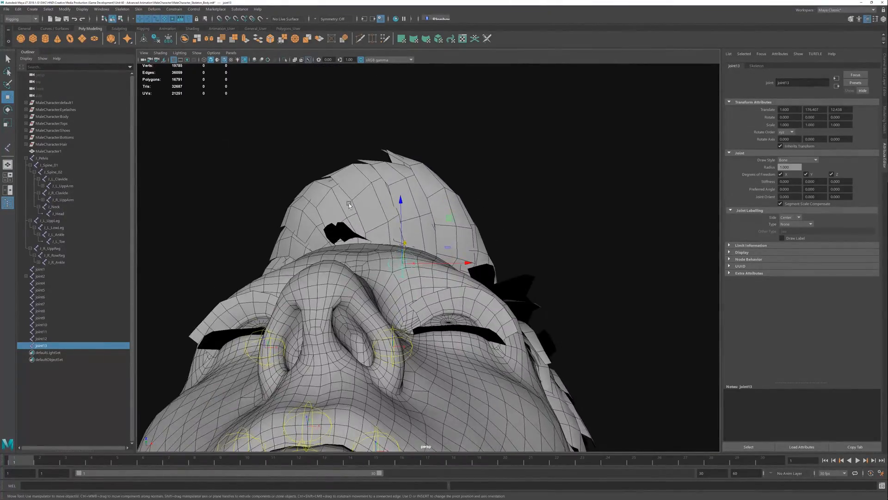
Adjust the depth of the left inner-brow joint to about Z 12.47 so it sits at the brow surface
{"action": "right_click_drag", "start_coordinate": [348, 202], "coordinate": [393, 296], "text": "alt"}
{"action": "left_click_drag", "start_coordinate": [391, 308], "coordinate": [382, 286], "text": "alt"}
{"action": "left_click_drag", "start_coordinate": [374, 210], "coordinate": [375, 226]}
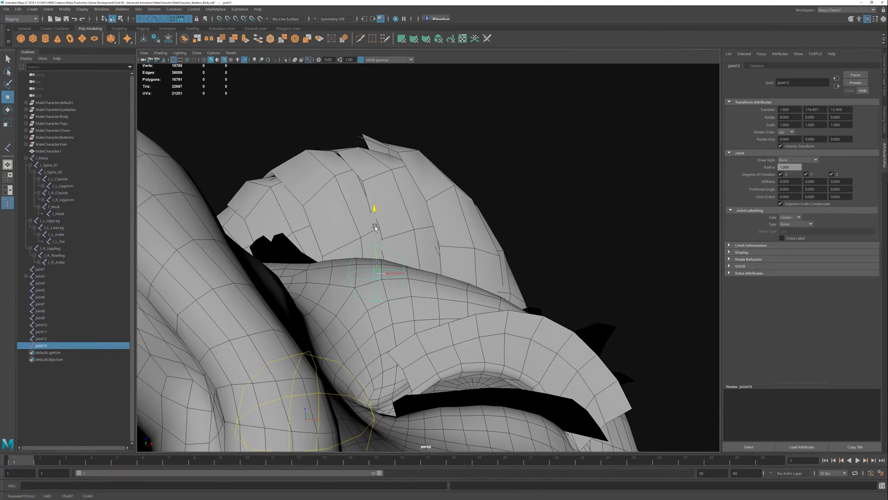
{"action": "left_click_drag", "start_coordinate": [421, 298], "coordinate": [421, 351], "text": "alt"}
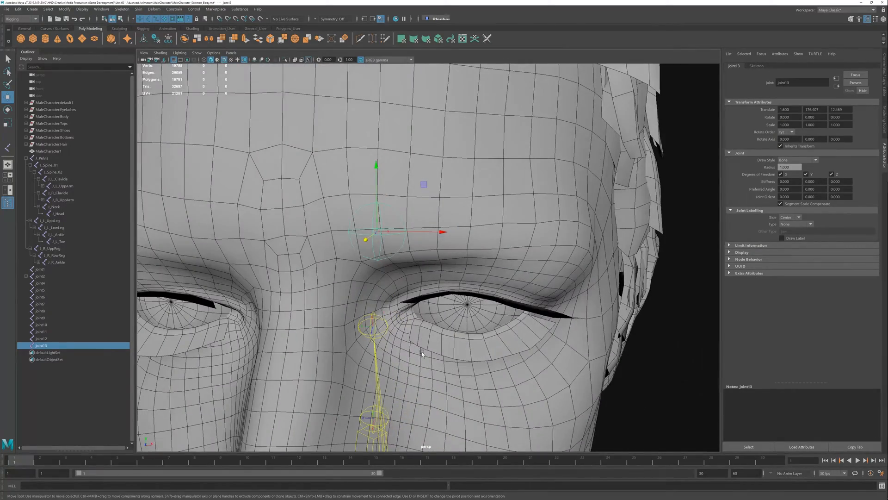
In the front view, move the left inner-brow joint to about X 1.72, Y 176.01 and round its X translation
{"action": "key", "text": "space"}
{"action": "key", "text": "space"}
{"action": "key", "text": "f"}
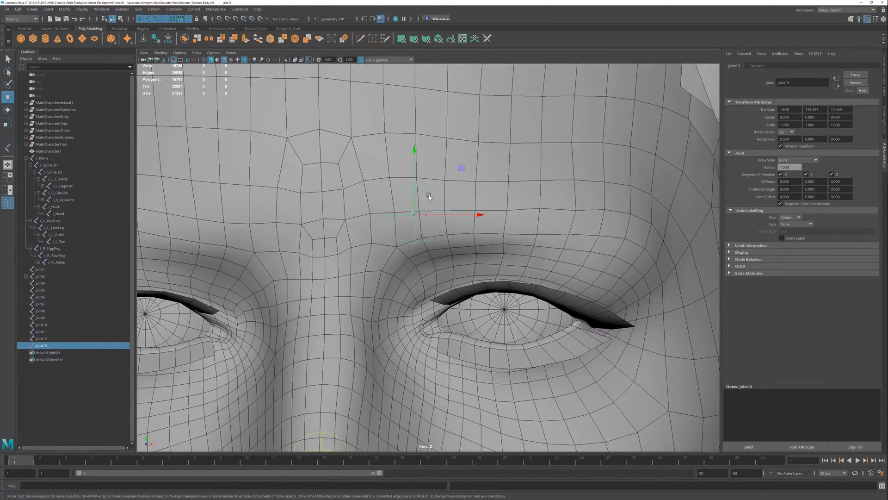
{"action": "middle_click_drag", "start_coordinate": [425, 217], "coordinate": [408, 186], "text": "alt"}
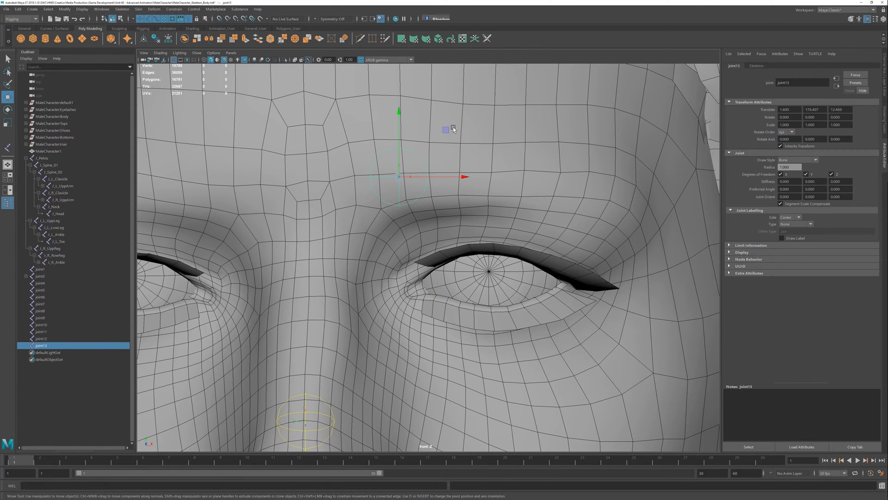
{"action": "left_click_drag", "start_coordinate": [448, 132], "coordinate": [453, 154]}
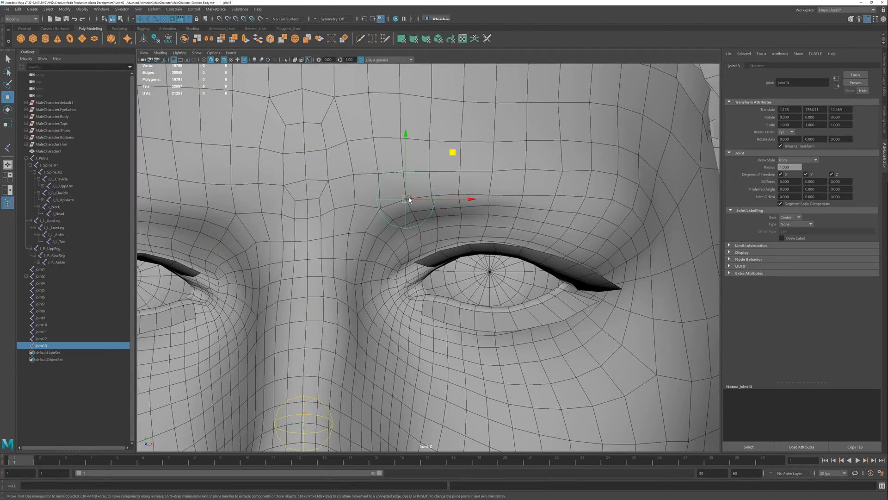
{"action": "left_click_drag", "start_coordinate": [422, 211], "coordinate": [397, 221], "text": "alt"}
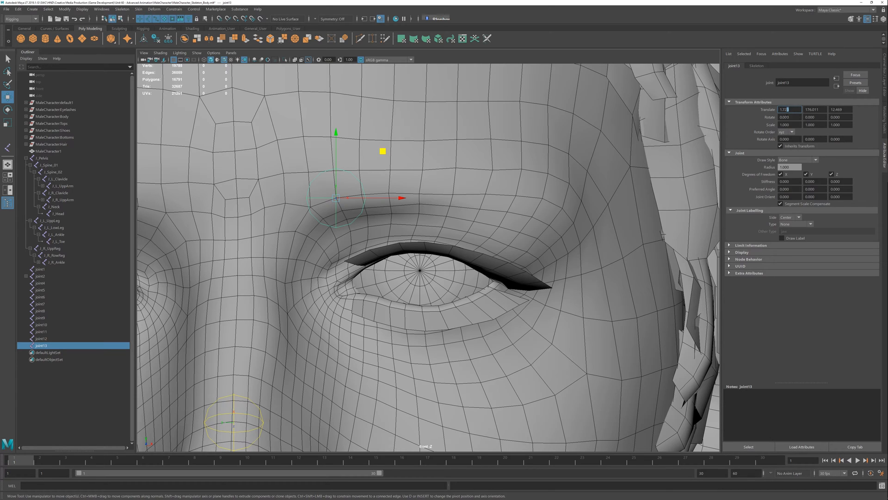
{"action": "key", "text": "Return"}
Duplicate the left inner-brow joint and move the copy to the middle of the brow, at about X 3.34, Y 176.2
{"action": "key", "text": "ctrl+d"}
{"action": "left_click_drag", "start_coordinate": [382, 151], "coordinate": [479, 135]}
Display textures in the front view and raise the left mid-brow joint to about Y 176.33 on the eyebrow
{"action": "key", "text": "space"}
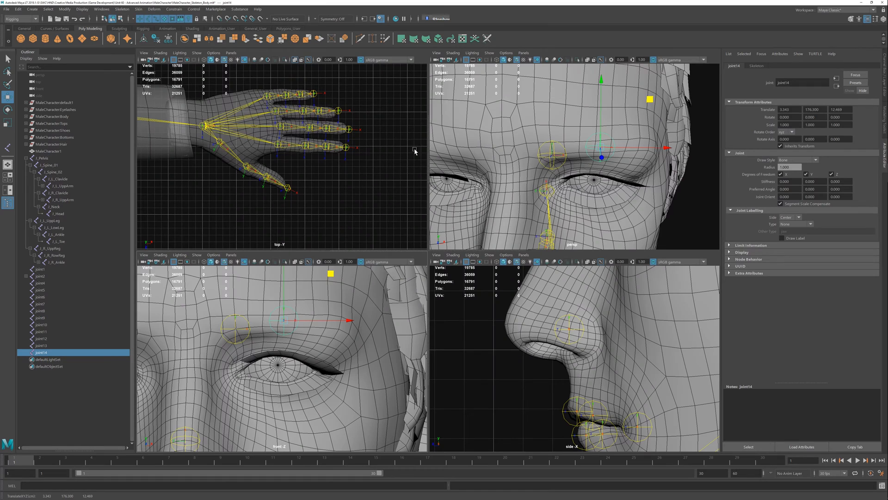
{"action": "left_click", "coordinate": [234, 63]}
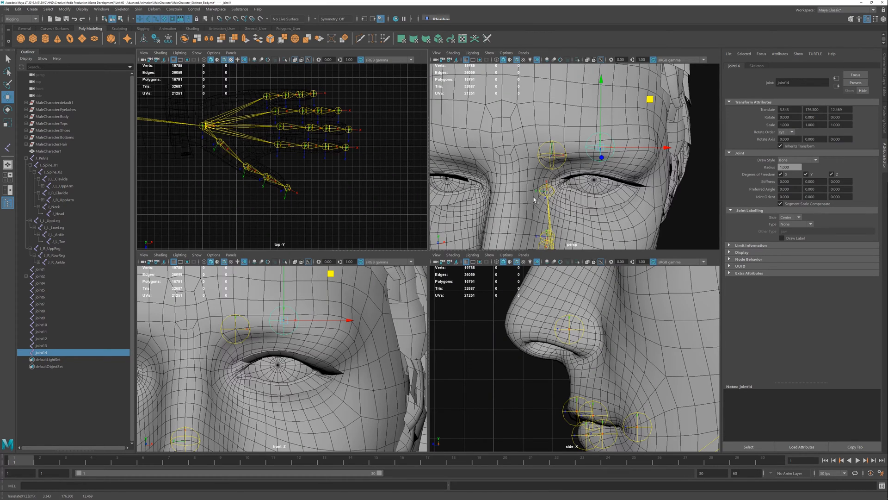
{"action": "left_click", "coordinate": [233, 61]}
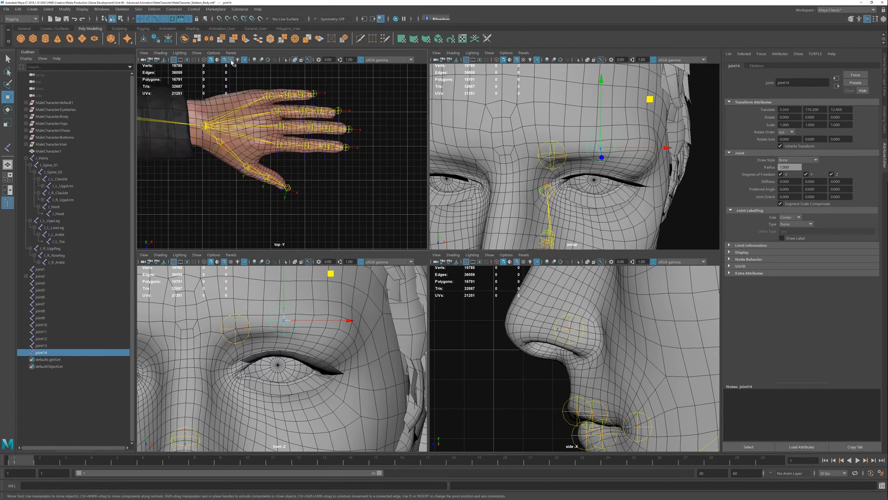
{"action": "left_click", "coordinate": [231, 261]}
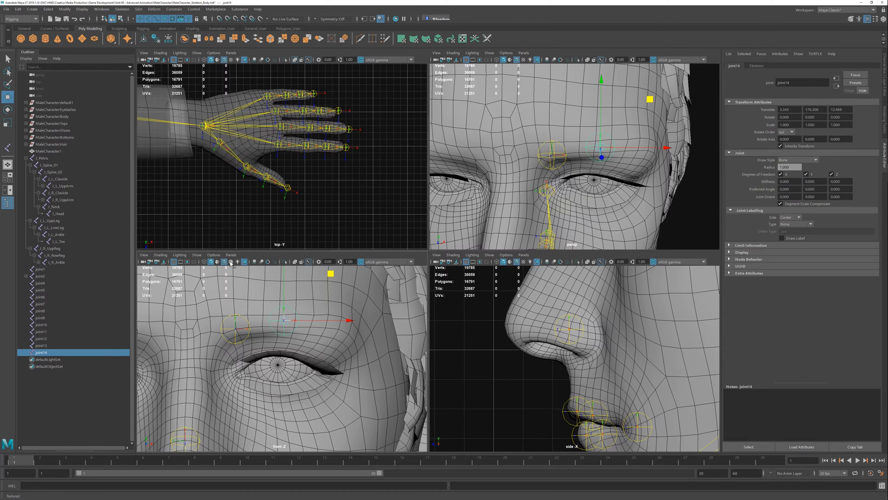
{"action": "key", "text": "space"}
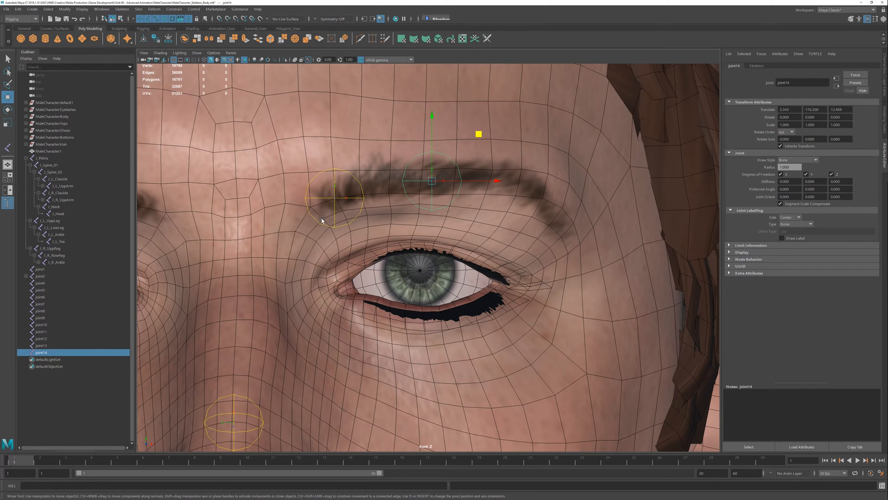
{"action": "left_click_drag", "start_coordinate": [433, 166], "coordinate": [433, 161]}
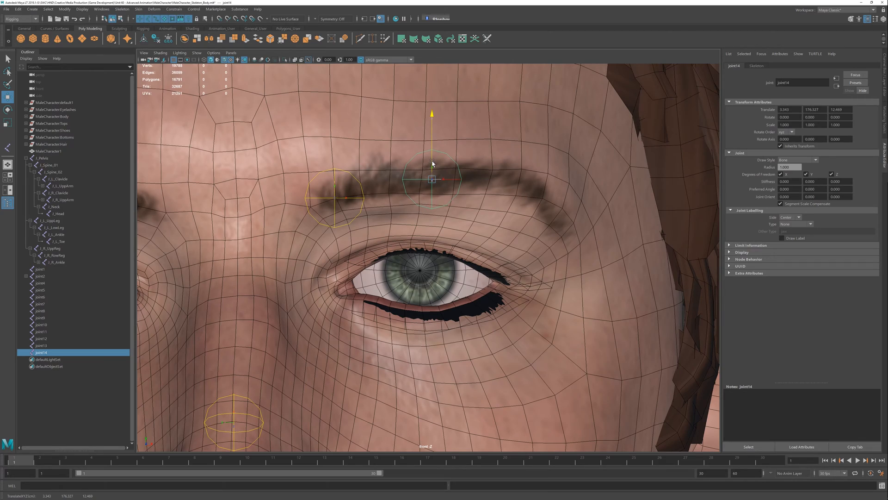
In the perspective view, push the left mid-brow joint back to about Z 12.01
{"action": "scroll", "coordinate": [512, 228], "scroll_direction": "down", "scroll_amount": 3}
{"action": "key", "text": "space"}
{"action": "key", "text": "space"}
{"action": "left_click_drag", "start_coordinate": [489, 321], "coordinate": [468, 274], "text": "alt"}
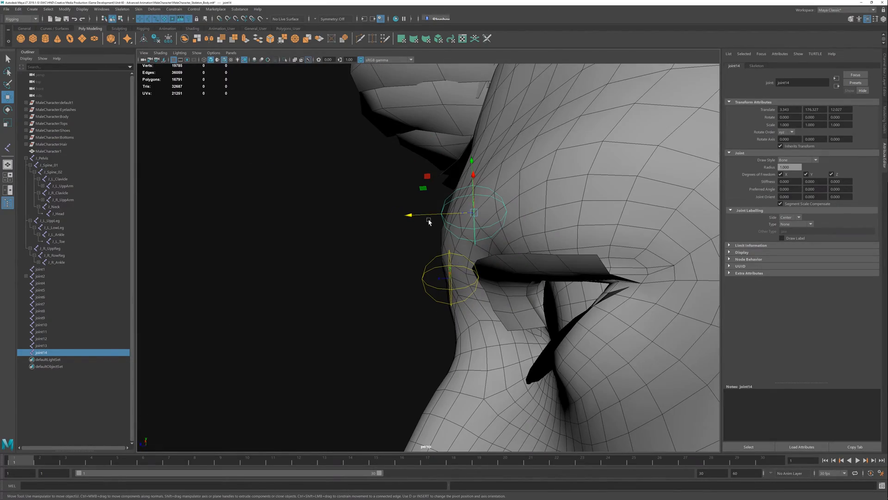
{"action": "left_click_drag", "start_coordinate": [427, 214], "coordinate": [492, 287]}
Duplicate the left mid-brow joint for the outer brow and set the original's X translation to 3.3
{"action": "key", "text": "ctrl+d"}
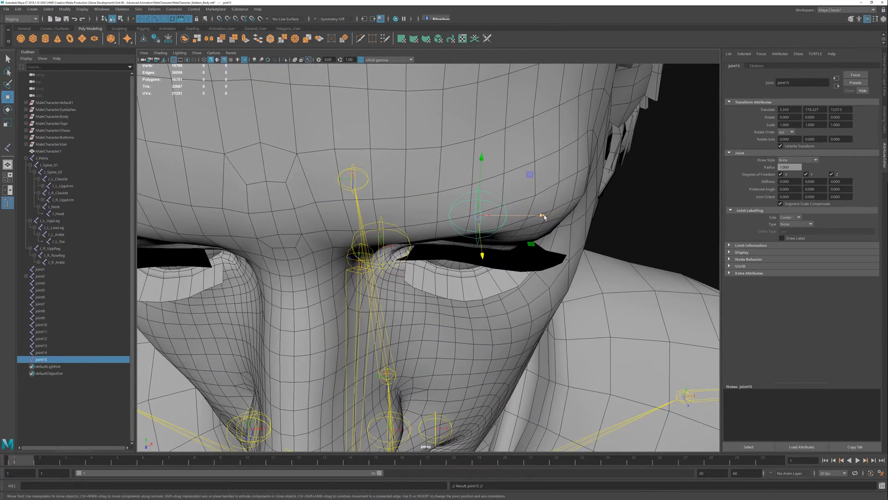
{"action": "left_click", "coordinate": [481, 200]}
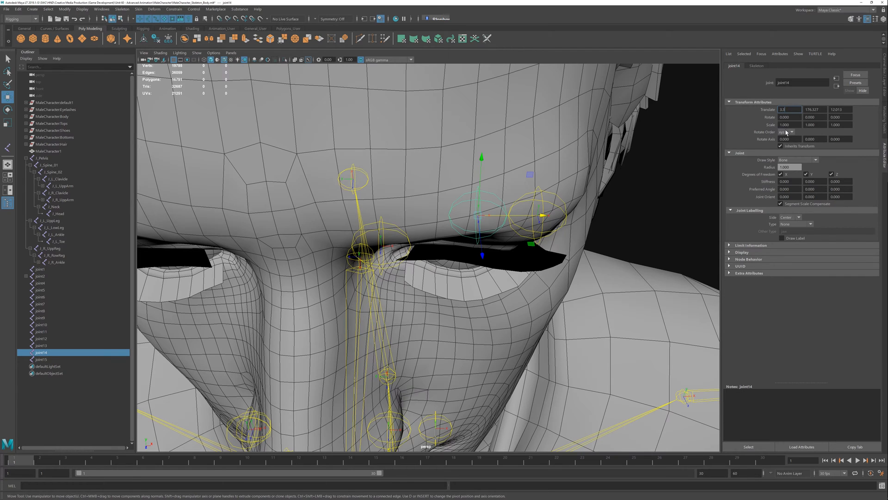
{"action": "type", "text": "3.3"}
{"action": "key", "text": "Return"}
Move the left outer-brow joint to the tail of the eyebrow, at about X 5.2, Y 175.97
{"action": "left_click", "coordinate": [541, 235]}
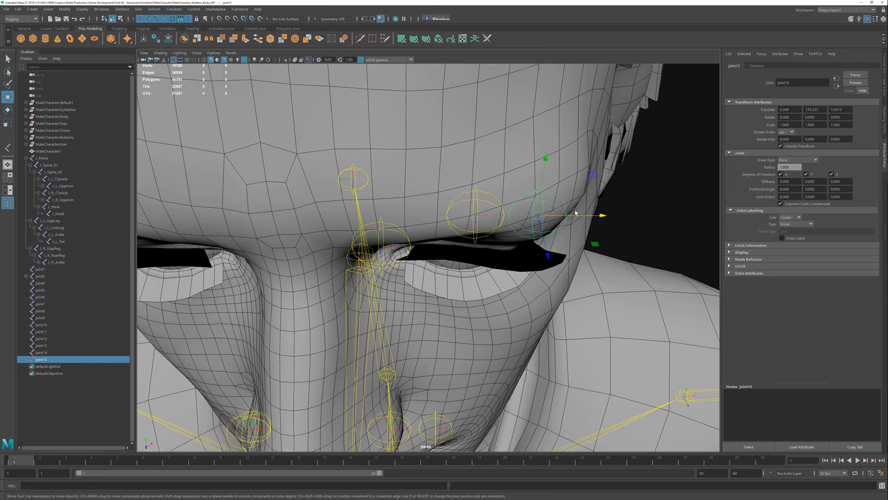
{"action": "left_click_drag", "start_coordinate": [576, 212], "coordinate": [597, 213]}
{"action": "key", "text": "space"}
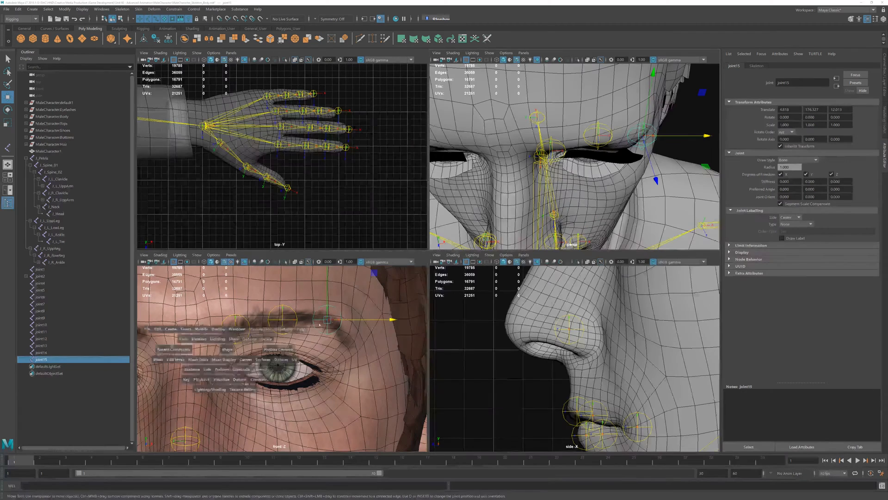
{"action": "key", "text": "space"}
{"action": "left_click_drag", "start_coordinate": [566, 135], "coordinate": [589, 155]}
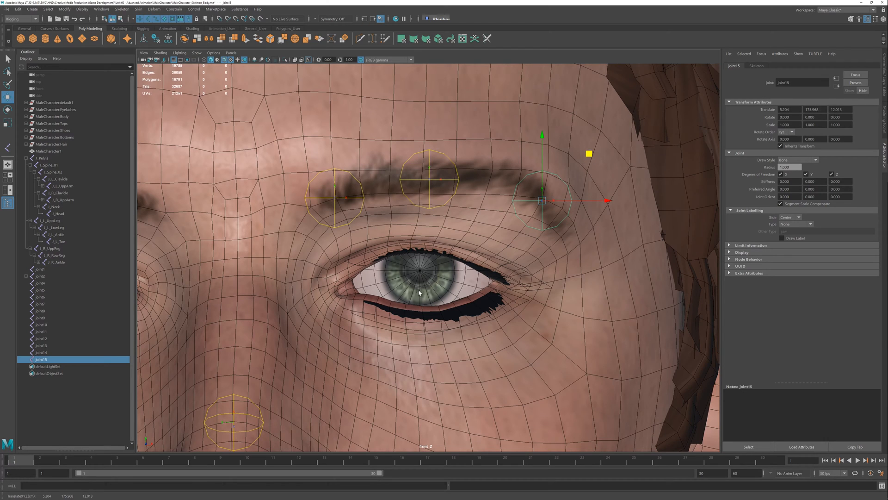
Shift the left mid-brow joint outward and set its X translation to 3.5
{"action": "left_click", "coordinate": [430, 178]}
{"action": "left_click_drag", "start_coordinate": [468, 181], "coordinate": [479, 182]}
{"action": "left_click_drag", "start_coordinate": [794, 109], "coordinate": [786, 110]}
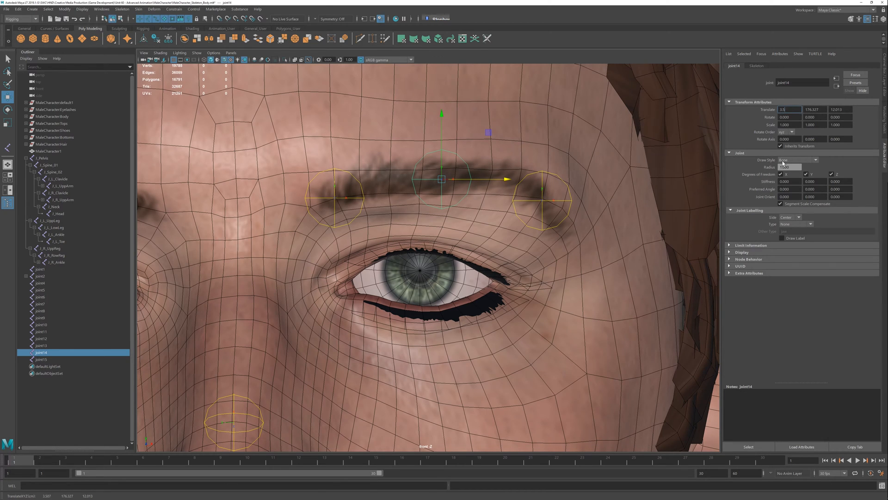
{"action": "key", "text": "Return"}
Push the left outer-brow joint back in depth to sit at the brow surface, and deselect it
{"action": "left_click", "coordinate": [549, 222]}
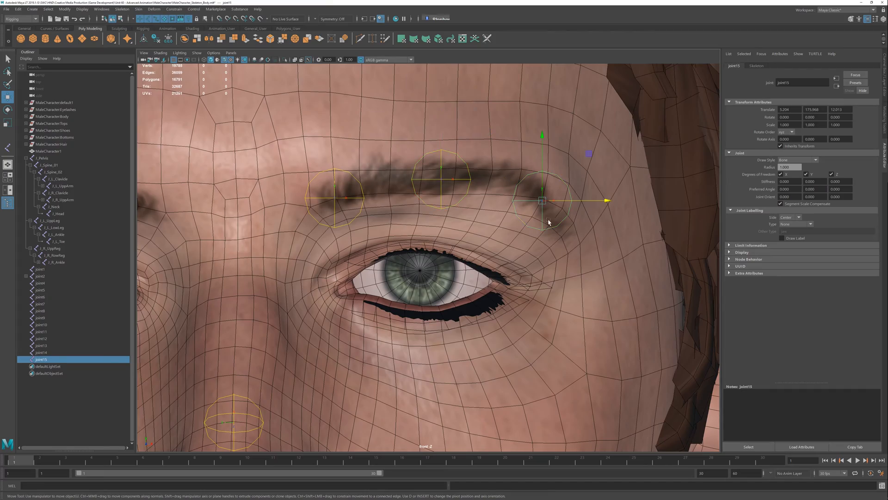
{"action": "key", "text": "space"}
{"action": "key", "text": "space"}
{"action": "left_click_drag", "start_coordinate": [487, 218], "coordinate": [477, 188], "text": "alt"}
{"action": "left_click_drag", "start_coordinate": [400, 136], "coordinate": [502, 163]}
{"action": "left_click_drag", "start_coordinate": [409, 173], "coordinate": [369, 175], "text": "alt"}
{"action": "left_click_drag", "start_coordinate": [376, 259], "coordinate": [393, 231], "text": "alt"}
{"action": "scroll", "coordinate": [428, 232], "scroll_direction": "down", "scroll_amount": 5}
{"action": "middle_click_drag", "start_coordinate": [400, 337], "coordinate": [424, 214], "text": "alt"}
{"action": "left_click", "coordinate": [259, 250]}
{"action": "left_click_drag", "start_coordinate": [365, 280], "coordinate": [396, 318], "text": "alt"}
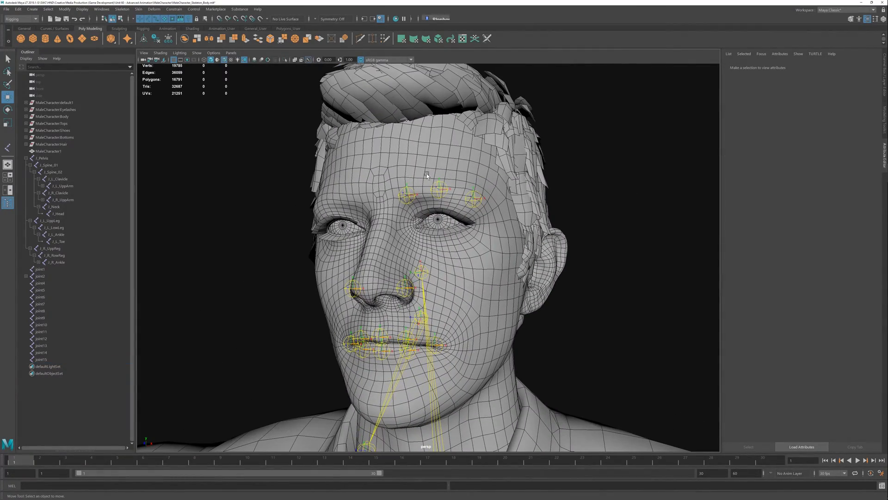
Rename the left inner-brow joint as J_L_Inner_Brow
{"action": "right_click_drag", "start_coordinate": [441, 198], "coordinate": [478, 234], "text": "alt"}
{"action": "middle_click_drag", "start_coordinate": [458, 199], "coordinate": [461, 284], "text": "alt"}
{"action": "left_click_drag", "start_coordinate": [449, 245], "coordinate": [441, 252], "text": "alt"}
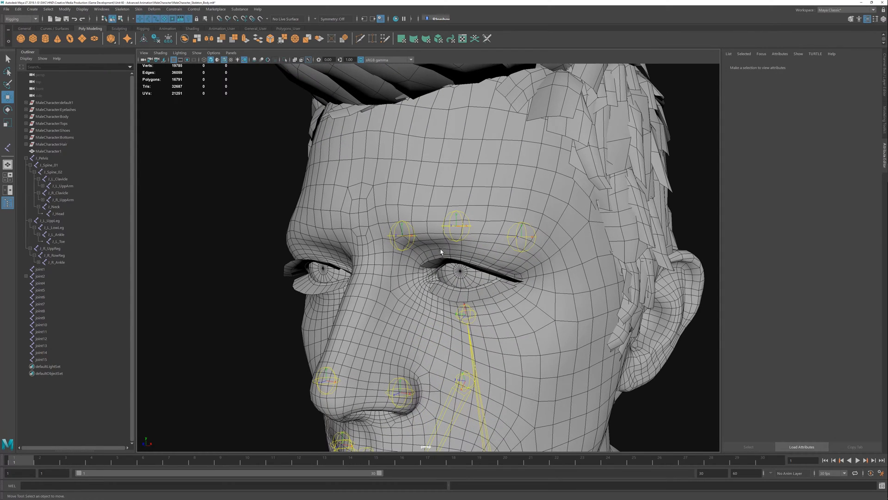
{"action": "left_click", "coordinate": [406, 237]}
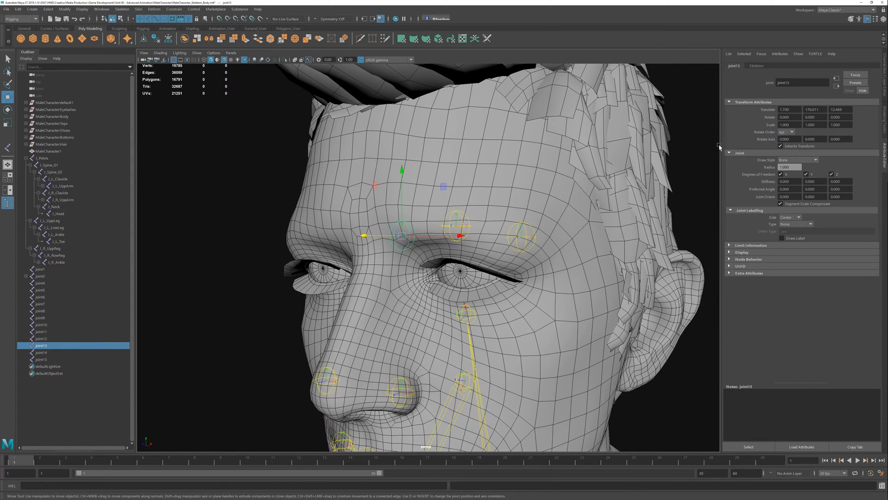
{"action": "left_click_drag", "start_coordinate": [804, 83], "coordinate": [753, 92]}
{"action": "type", "text": "J_L_Inner_Brow"}
{"action": "key", "text": "Return"}
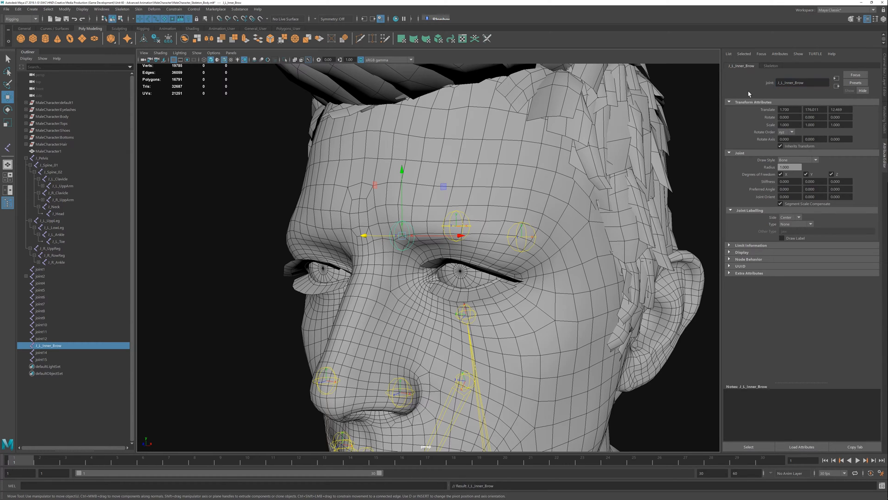
Rename the left mid-brow joint as J_L_Mid_Brow
{"action": "left_click_drag", "start_coordinate": [483, 224], "coordinate": [492, 227], "text": "alt"}
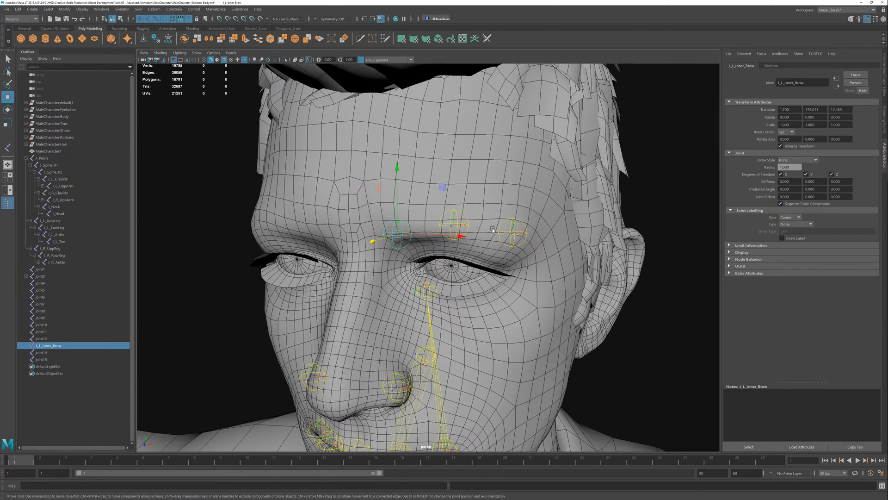
{"action": "left_click", "coordinate": [449, 224]}
{"action": "left_click_drag", "start_coordinate": [798, 84], "coordinate": [747, 91]}
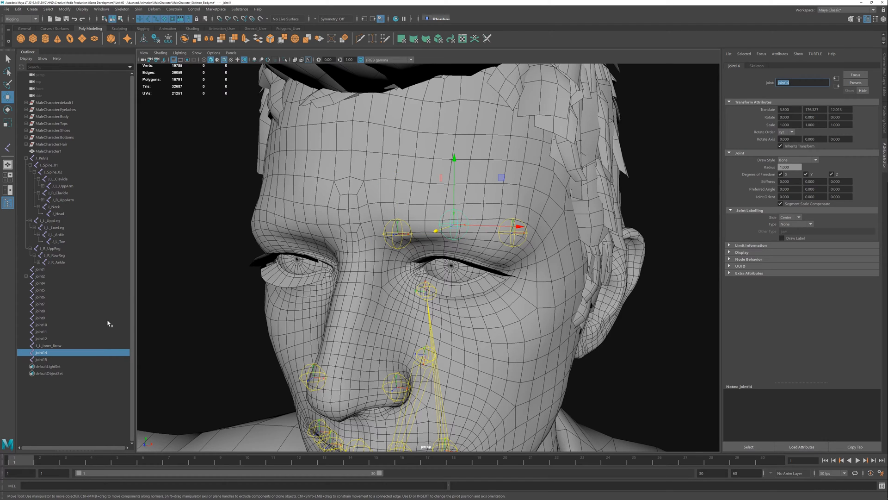
{"action": "left_click", "coordinate": [45, 360]}
{"action": "double_click", "coordinate": [47, 353]}
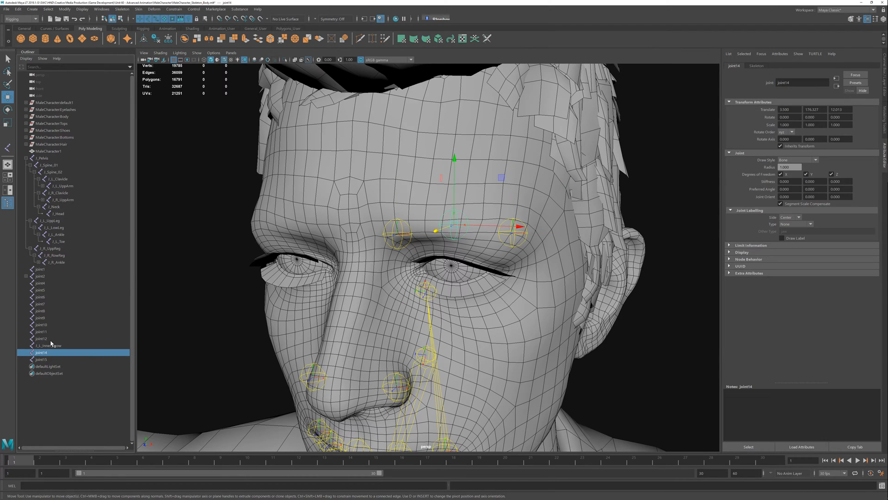
{"action": "type", "text": "J_L_Mid_Brow"}
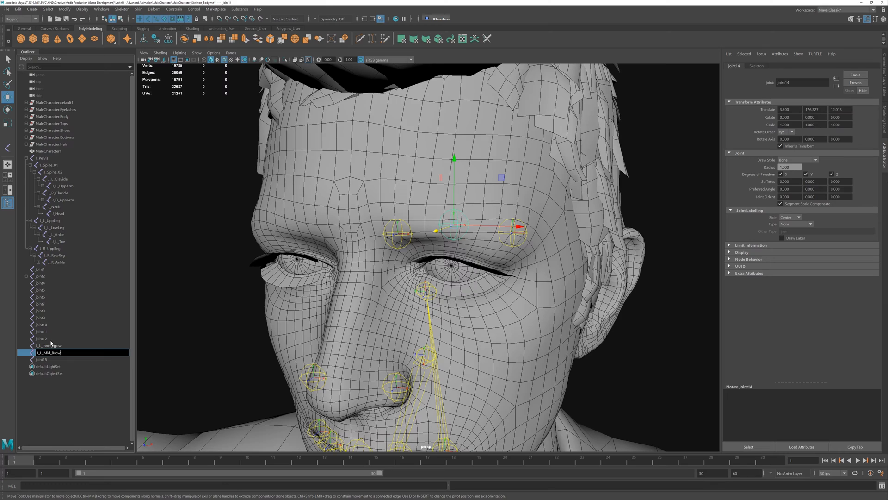
{"action": "key", "text": "Return"}
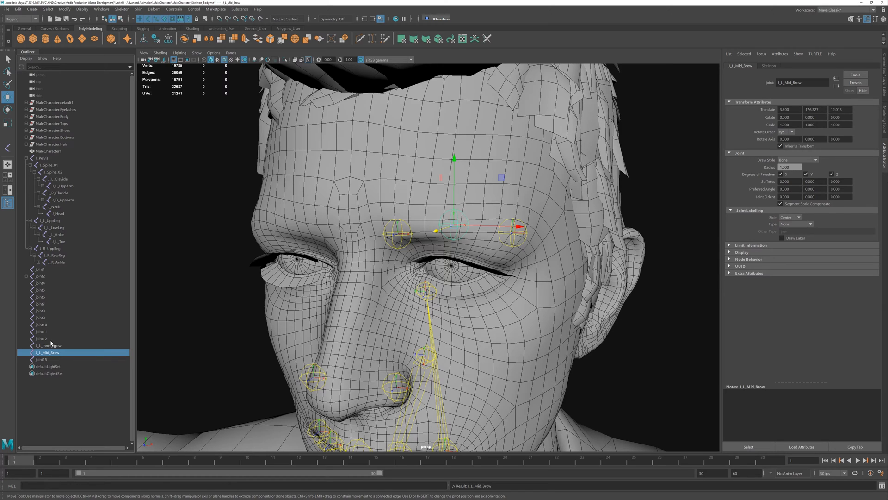
Rename the left outer-brow joint as J_L_Outer_Brow
{"action": "left_click", "coordinate": [41, 359]}
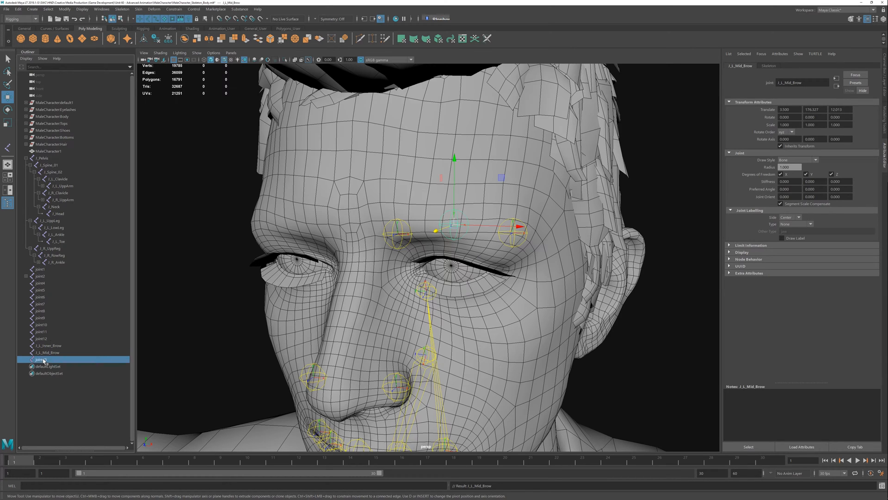
{"action": "double_click", "coordinate": [41, 360]}
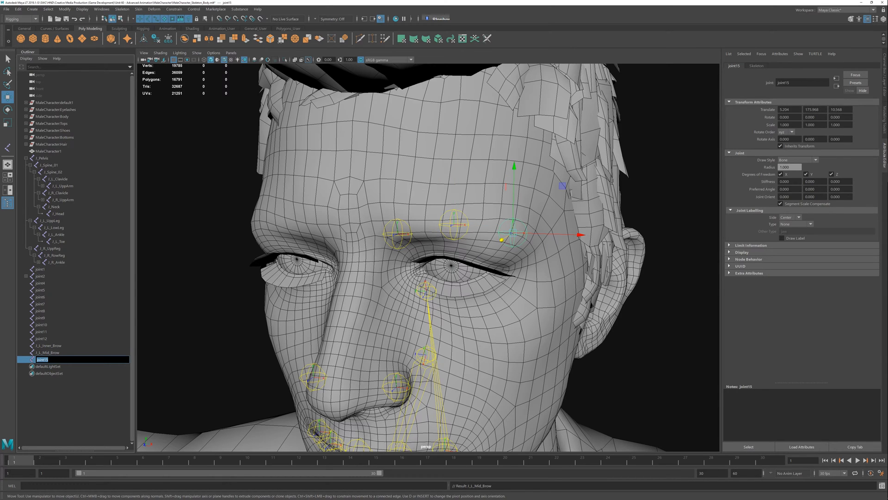
{"action": "type", "text": "J_L_Outer_Brow"}
{"action": "key", "text": "Return"}
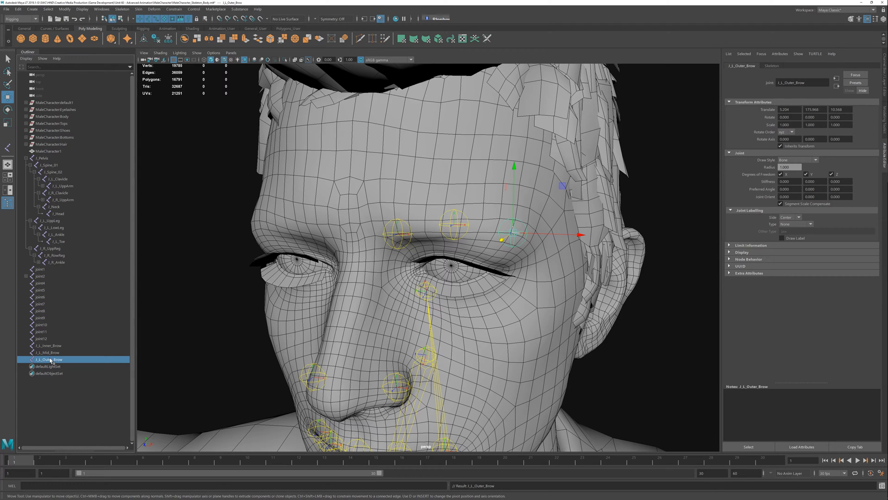
{"action": "left_click", "coordinate": [67, 353]}
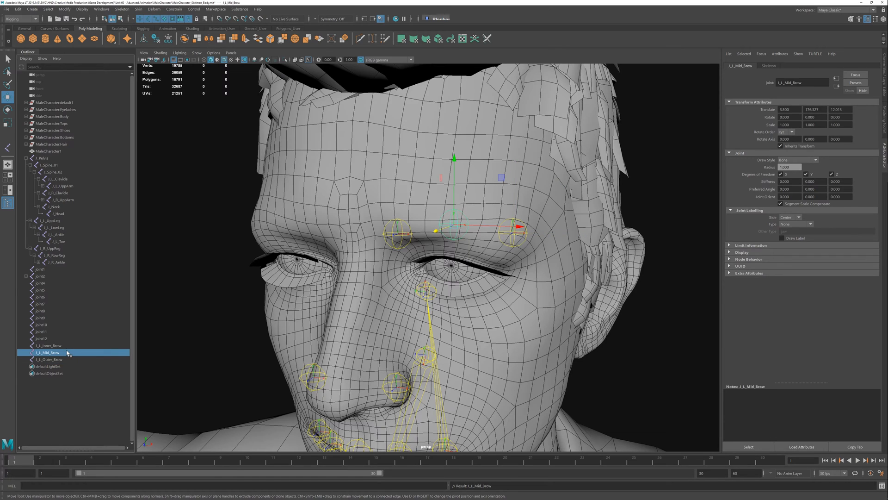
{"action": "left_click", "coordinate": [57, 339]}
{"action": "left_click", "coordinate": [56, 311]}
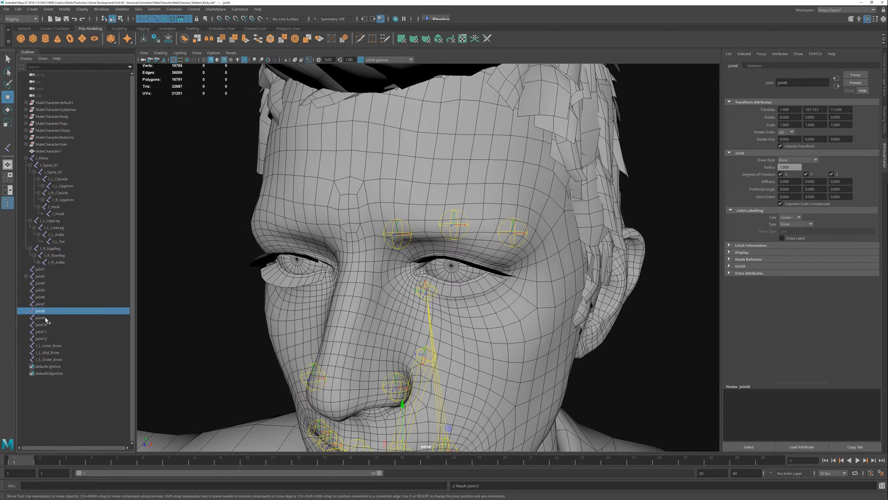
{"action": "left_click", "coordinate": [70, 293]}
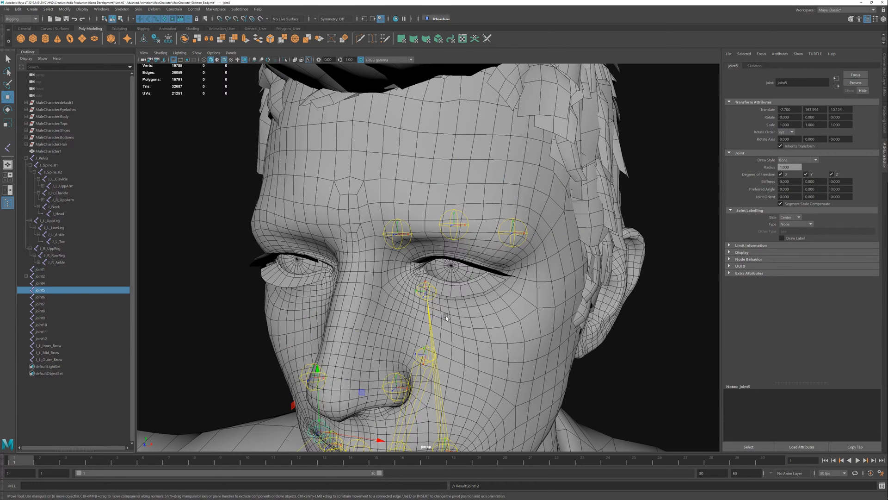
{"action": "left_click_drag", "start_coordinate": [445, 315], "coordinate": [403, 261], "text": "alt"}
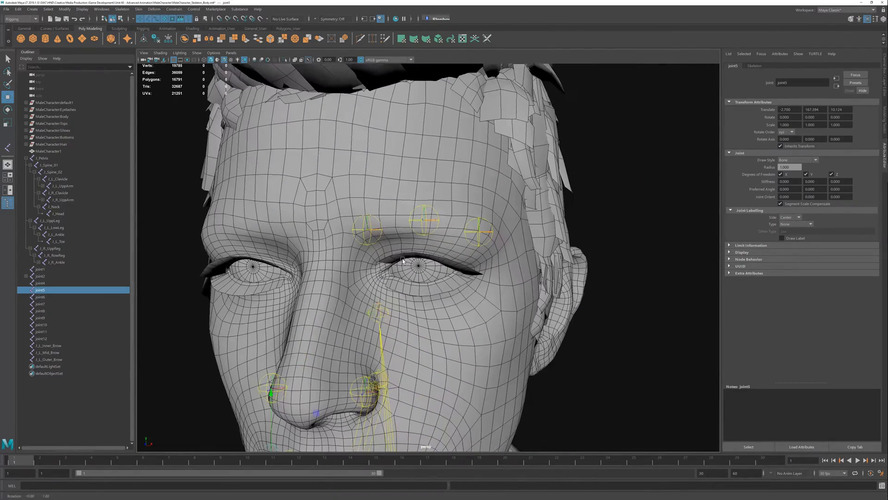
{"action": "left_click", "coordinate": [369, 231]}
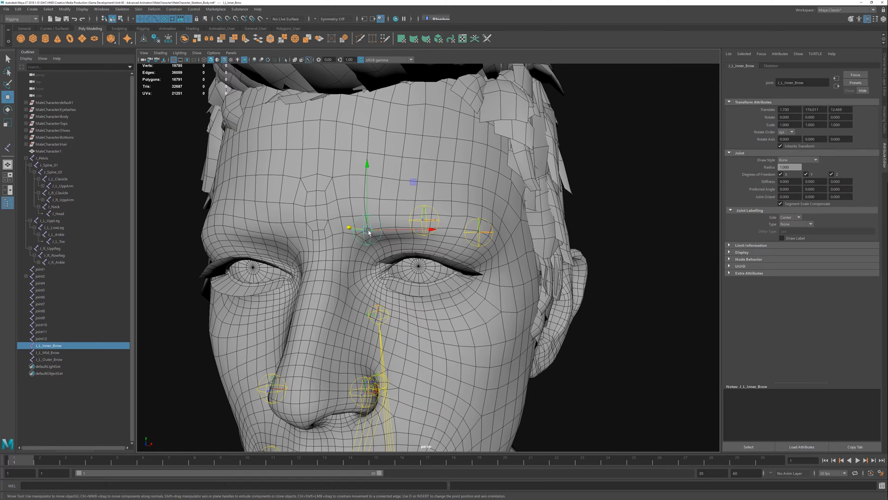
{"action": "left_click", "coordinate": [424, 222], "text": "shift"}
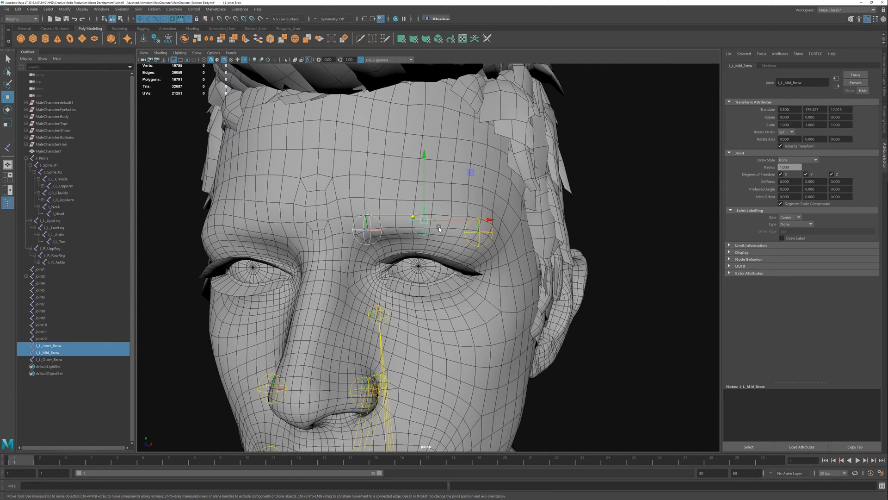
{"action": "left_click", "coordinate": [479, 234], "text": "shift"}
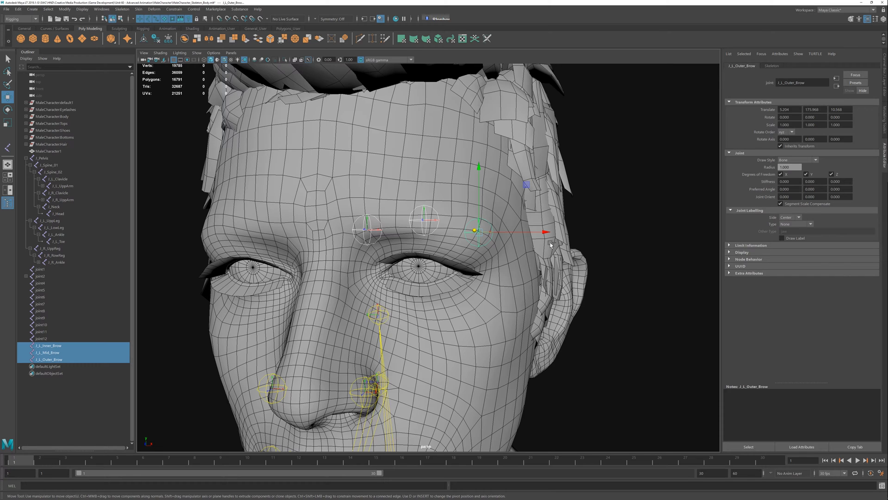
{"action": "left_click", "coordinate": [657, 307]}
Duplicate J_L_Inner_Brow, mirror the copy to X translation -1.7 and rename it as J_R_Inner_Brow
{"action": "left_click", "coordinate": [366, 229]}
{"action": "key", "text": "ctrl+d"}
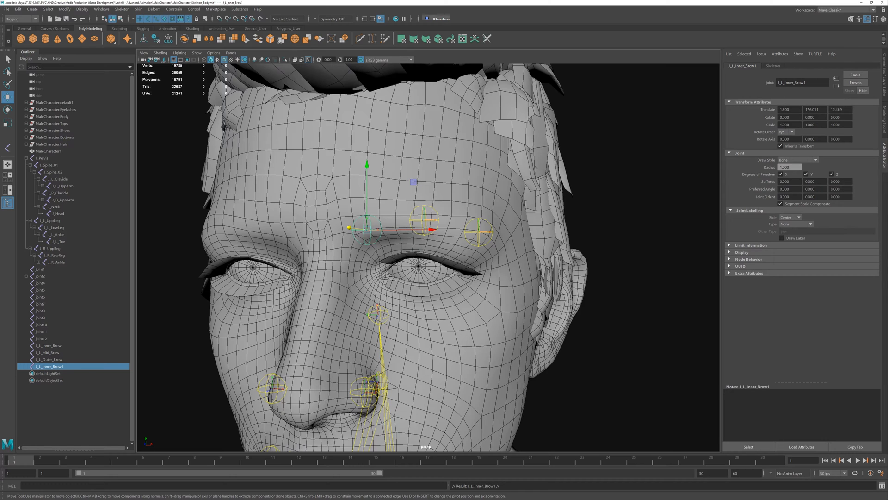
{"action": "left_click", "coordinate": [780, 109]}
{"action": "type", "text": "-"}
{"action": "key", "text": "Return"}
{"action": "left_click", "coordinate": [810, 84]}
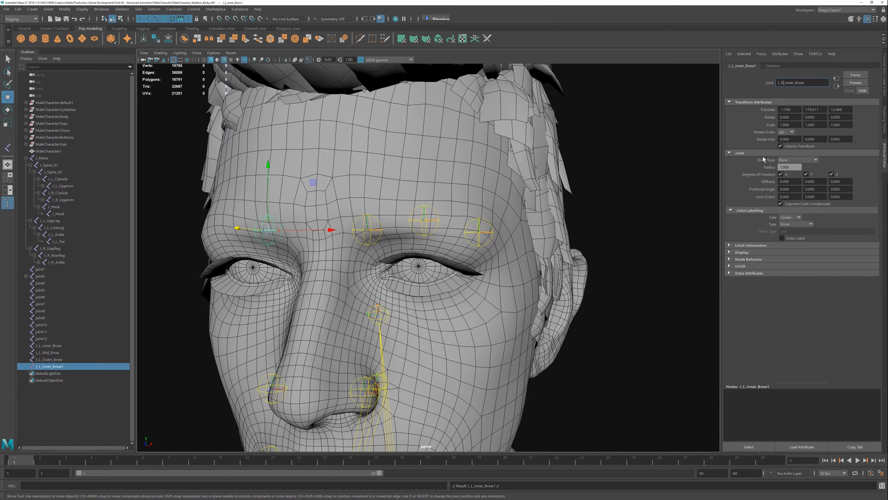
{"action": "key", "text": "Return"}
Duplicate J_L_Mid_Brow, mirror the copy to X translation -3.5 and rename it as J_R_Mid_Brow
{"action": "left_click", "coordinate": [423, 223]}
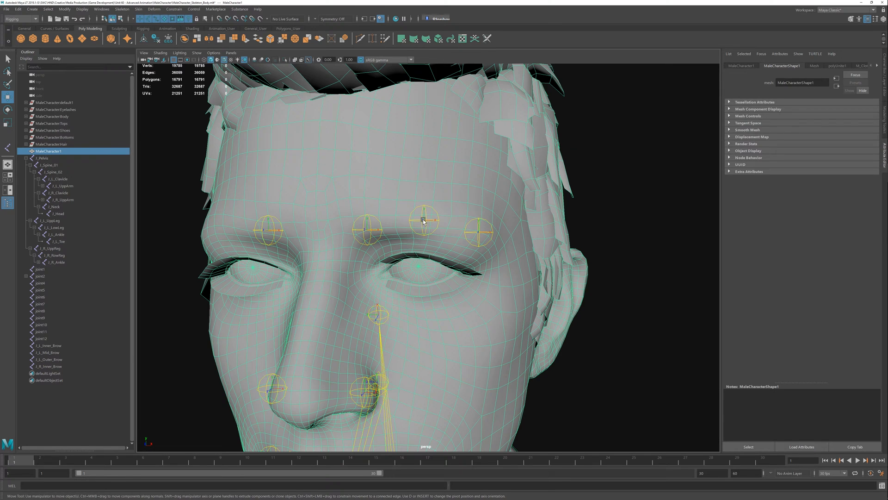
{"action": "left_click", "coordinate": [423, 222]}
{"action": "key", "text": "ctrl+d"}
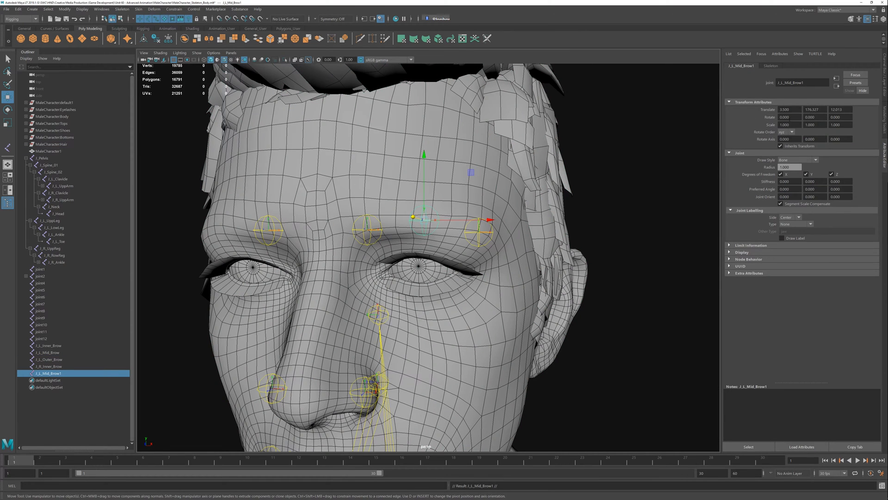
{"action": "left_click", "coordinate": [781, 109]}
{"action": "type", "text": "-"}
{"action": "key", "text": "Return"}
{"action": "left_click", "coordinate": [807, 82]}
{"action": "key", "text": "BackSpace"}
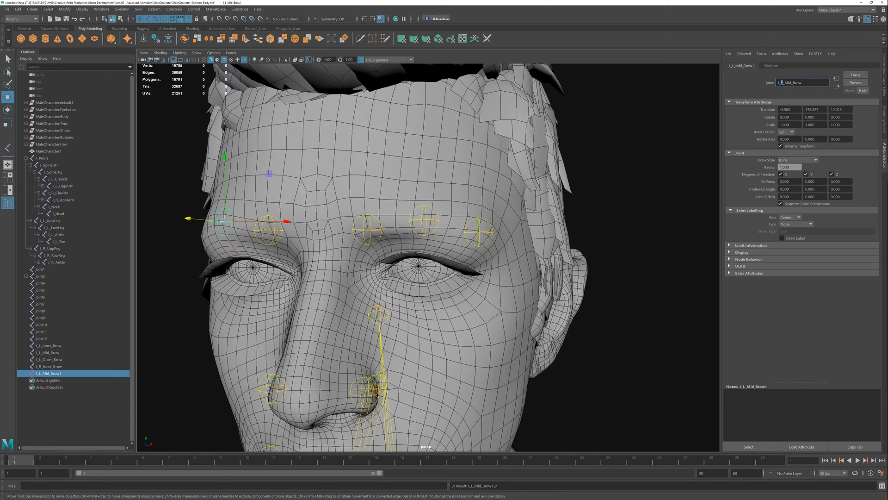
{"action": "type", "text": "R"}
{"action": "key", "text": "Return"}
Set the X translation of the original J_L_Outer_Brow joint to 5.2
{"action": "left_click", "coordinate": [479, 231]}
{"action": "key", "text": "ctrl+d"}
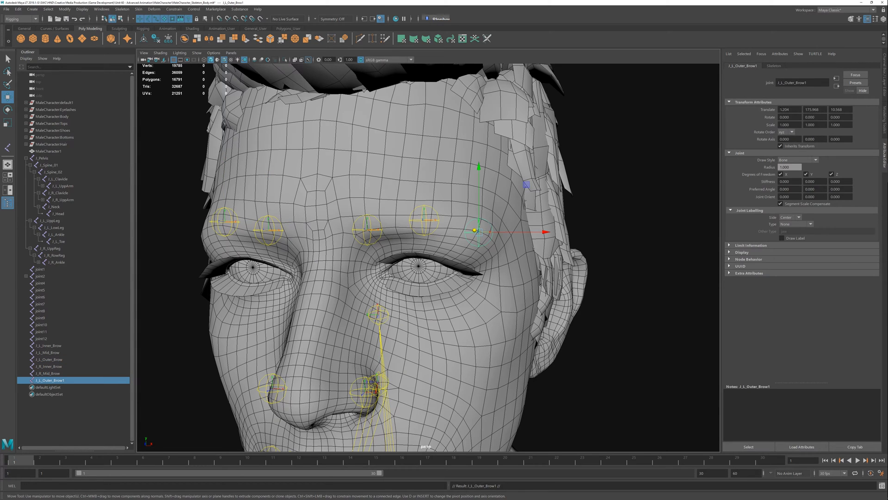
{"action": "key", "text": "ctrl+z"}
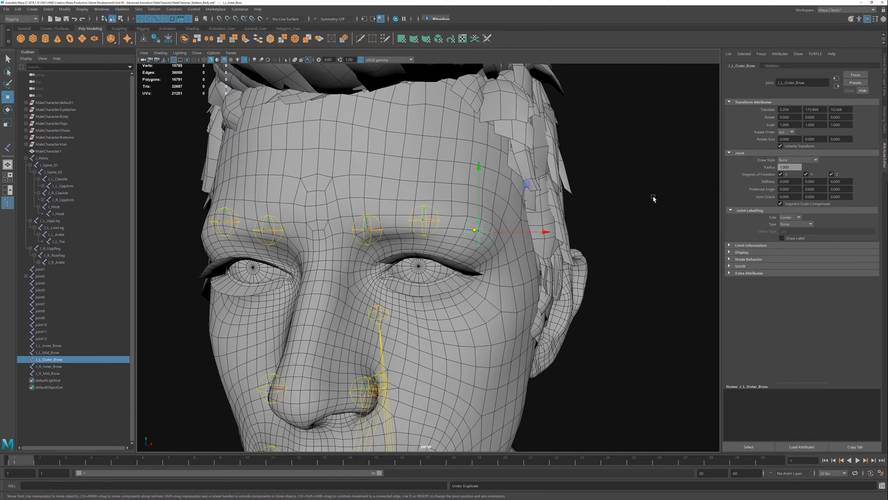
{"action": "left_click", "coordinate": [791, 110]}
{"action": "key", "text": "Return"}
Duplicate J_L_Outer_Brow, mirror the copy to X translation -5.2, rename it as J_R_Outer_Brow and deselect it
{"action": "key", "text": "ctrl+d"}
{"action": "left_click", "coordinate": [780, 110]}
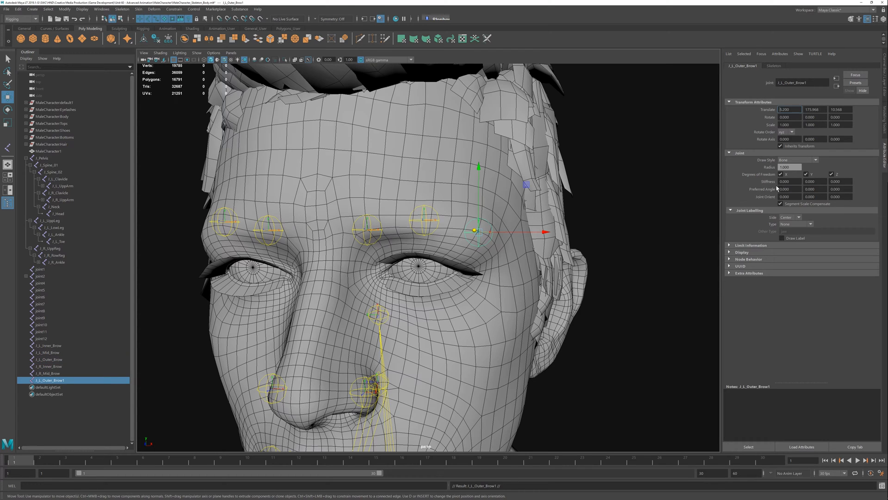
{"action": "type", "text": "-"}
{"action": "key", "text": "Return"}
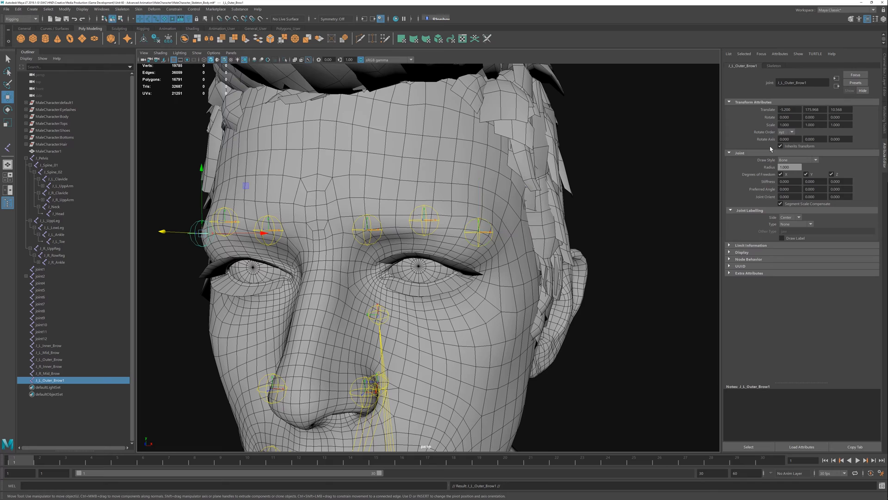
{"action": "left_click", "coordinate": [807, 83]}
{"action": "type", "text": "R"}
{"action": "key", "text": "Return"}
{"action": "left_click", "coordinate": [626, 232]}
Rename the joint at the left nostril as J_L_Nostril
{"action": "scroll", "coordinate": [400, 279], "scroll_direction": "down", "scroll_amount": 2}
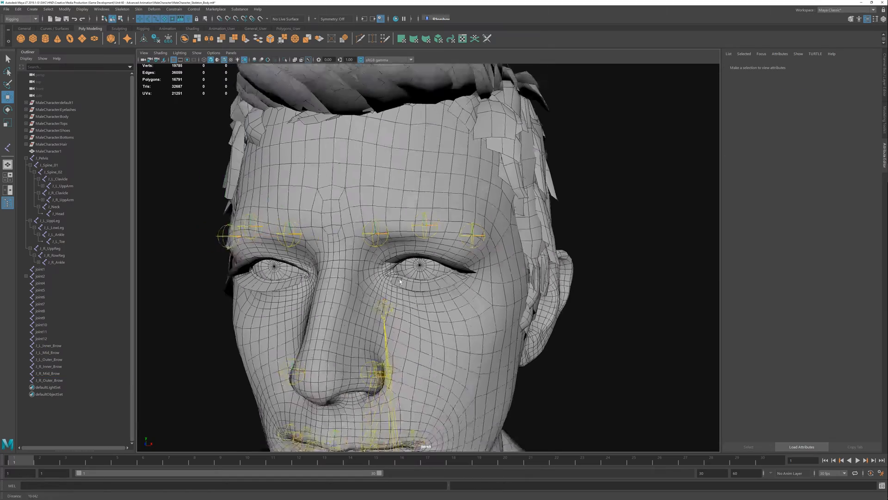
{"action": "scroll", "coordinate": [400, 280], "scroll_direction": "down", "scroll_amount": 5}
{"action": "left_click_drag", "start_coordinate": [400, 280], "coordinate": [352, 261], "text": "alt"}
{"action": "scroll", "coordinate": [442, 376], "scroll_direction": "up", "scroll_amount": 5}
{"action": "middle_click_drag", "start_coordinate": [442, 376], "coordinate": [434, 233], "text": "alt"}
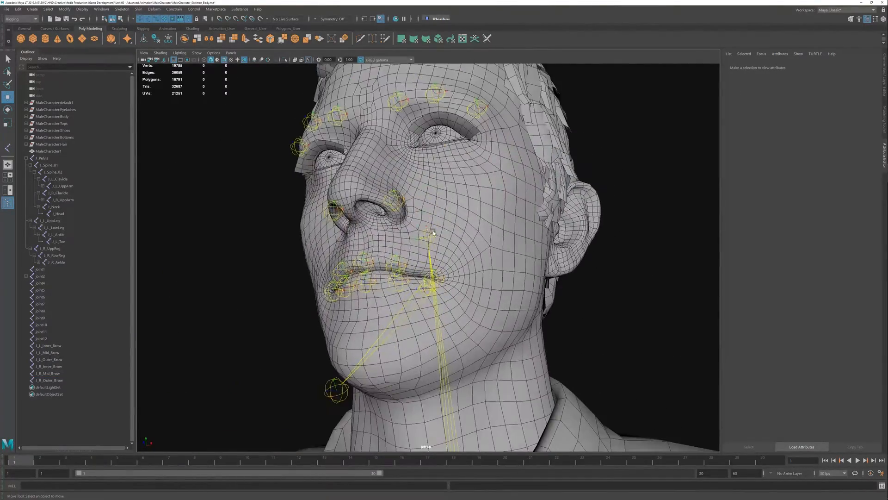
{"action": "left_click_drag", "start_coordinate": [434, 233], "coordinate": [398, 214], "text": "alt"}
{"action": "left_click", "coordinate": [389, 213]}
{"action": "scroll", "coordinate": [402, 256], "scroll_direction": "up", "scroll_amount": 3}
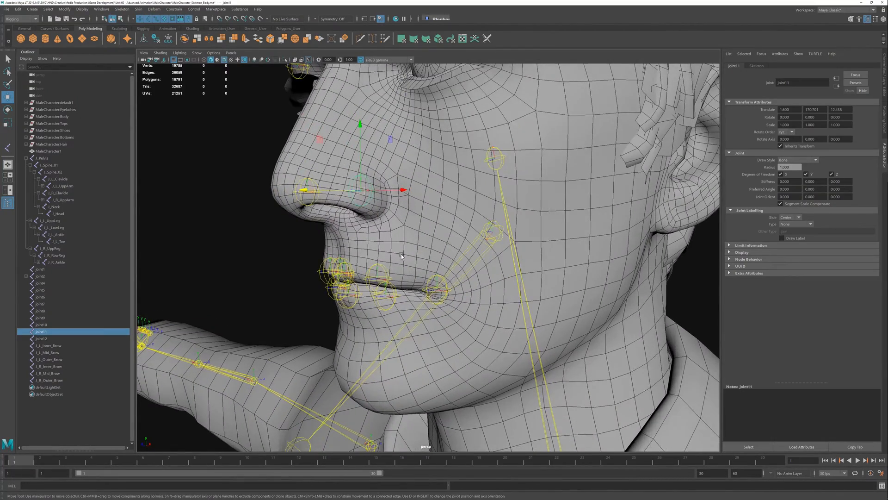
{"action": "left_click_drag", "start_coordinate": [402, 256], "coordinate": [430, 271], "text": "alt"}
{"action": "left_click_drag", "start_coordinate": [804, 81], "coordinate": [776, 85]}
{"action": "type", "text": "J_L_Nos"}
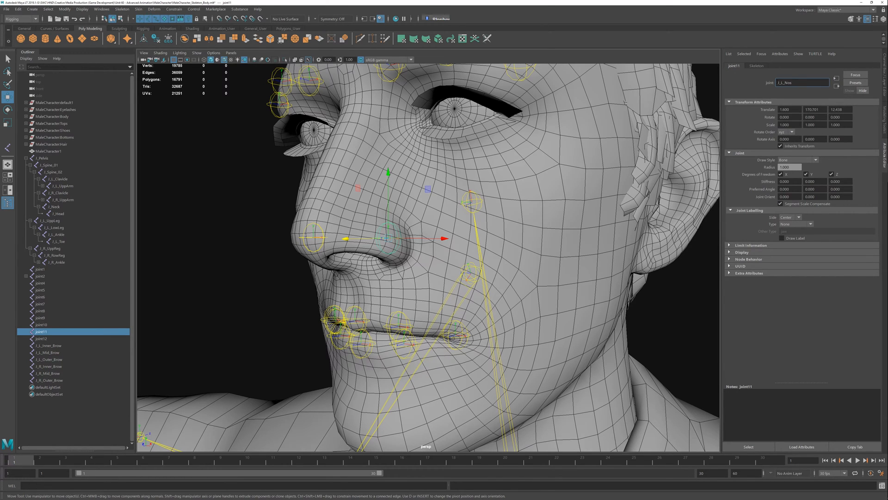
{"action": "type", "text": "tril"}
{"action": "key", "text": "Return"}
Rename the joint at the right nostril as J_R_Nostril and deselect it
{"action": "left_click_drag", "start_coordinate": [478, 213], "coordinate": [324, 248], "text": "alt"}
{"action": "left_click", "coordinate": [346, 252]}
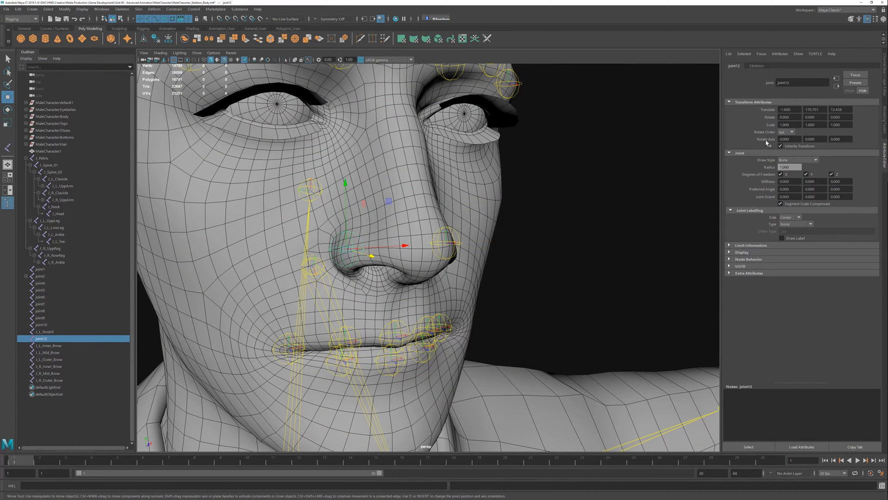
{"action": "double_click", "coordinate": [797, 82]}
{"action": "type", "text": "J_R_Nostril"}
{"action": "key", "text": "Return"}
{"action": "left_click", "coordinate": [621, 251]}
{"action": "right_click_drag", "start_coordinate": [620, 252], "coordinate": [342, 296], "text": "alt"}
{"action": "left_click_drag", "start_coordinate": [342, 296], "coordinate": [366, 277], "text": "alt"}
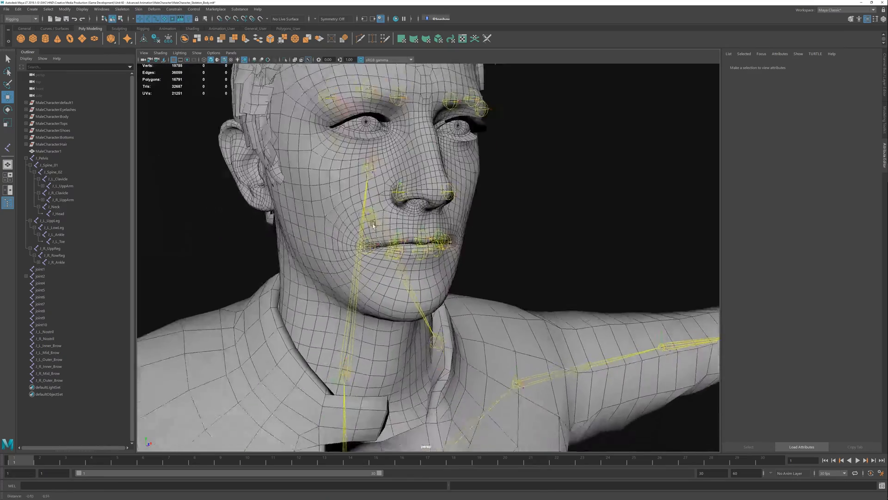
{"action": "right_click_drag", "start_coordinate": [366, 278], "coordinate": [434, 269], "text": "alt"}
{"action": "left_click_drag", "start_coordinate": [434, 269], "coordinate": [429, 195], "text": "alt"}
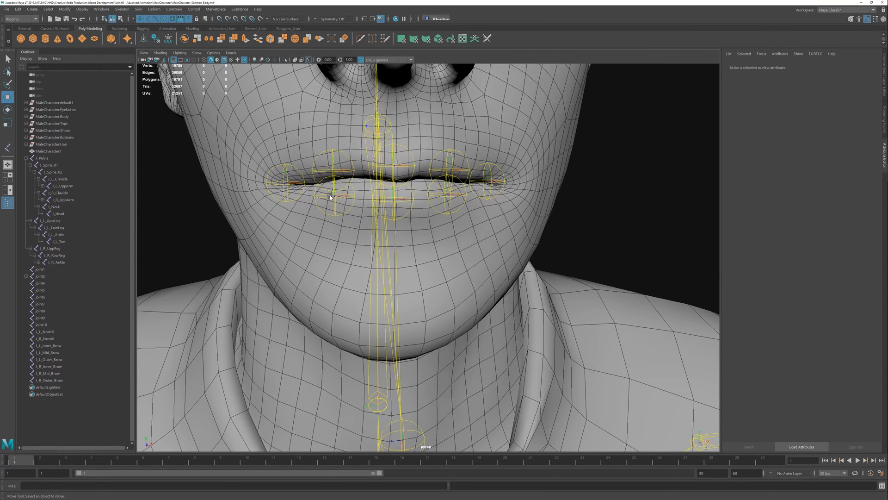
{"action": "middle_click_drag", "start_coordinate": [381, 173], "coordinate": [337, 208], "text": "alt"}
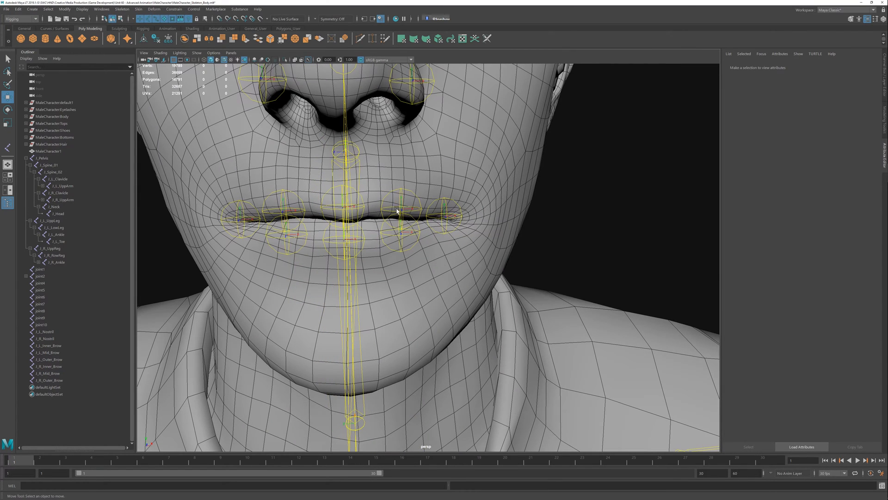
Examine the upper middle, upper left and left-corner lip joints to identify each one, then clear the selection
{"action": "left_click_drag", "start_coordinate": [363, 209], "coordinate": [333, 202], "text": "alt"}
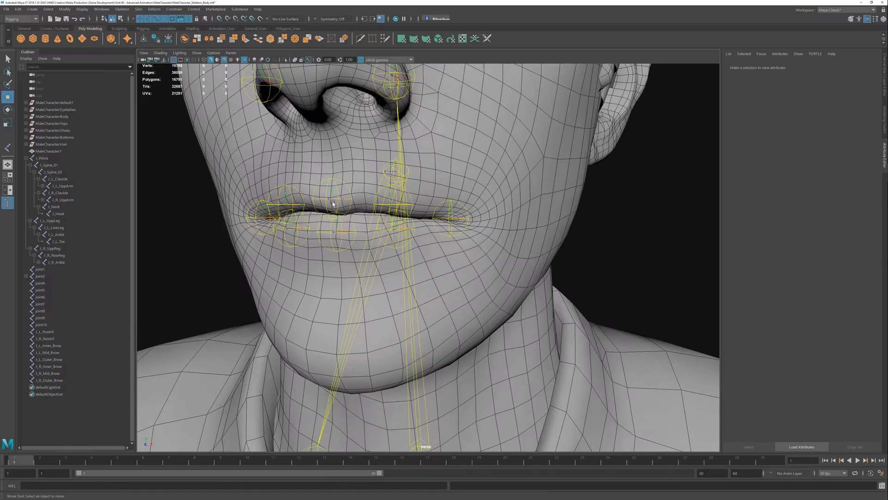
{"action": "left_click", "coordinate": [333, 203]}
{"action": "left_click", "coordinate": [332, 201]}
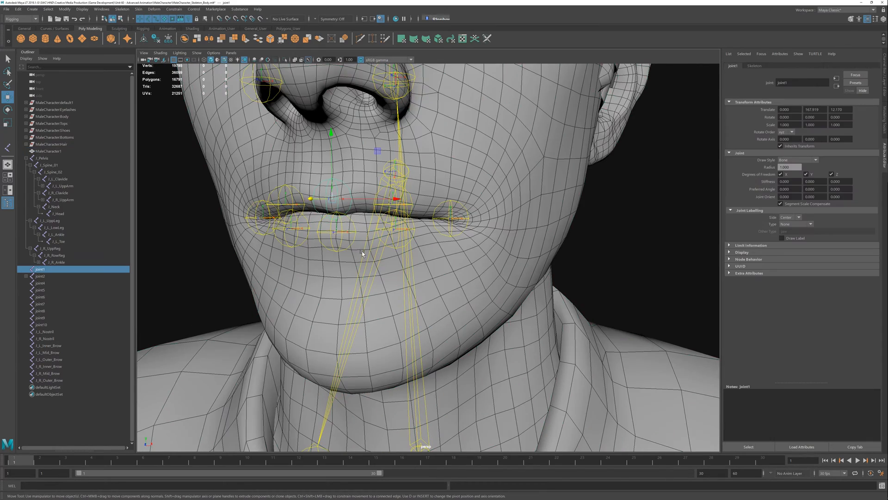
{"action": "left_click_drag", "start_coordinate": [366, 251], "coordinate": [357, 251], "text": "alt"}
{"action": "left_click", "coordinate": [393, 204]}
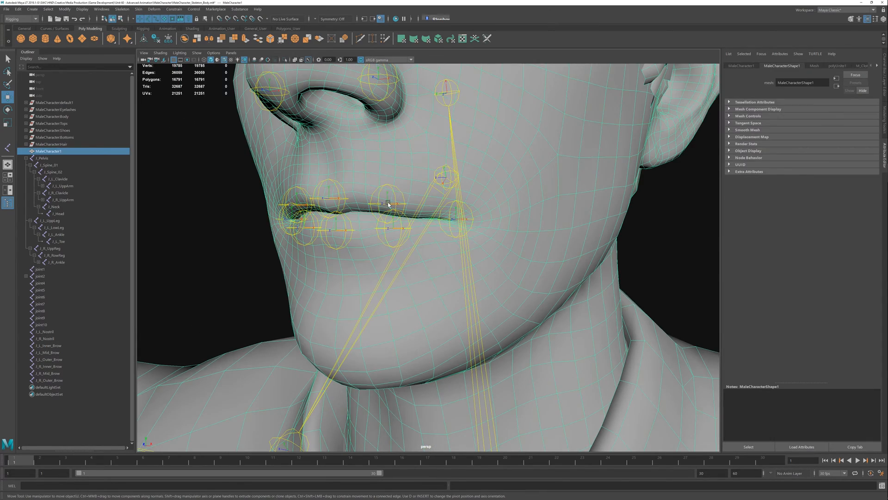
{"action": "left_click", "coordinate": [393, 203]}
{"action": "left_click_drag", "start_coordinate": [392, 203], "coordinate": [458, 225], "text": "alt"}
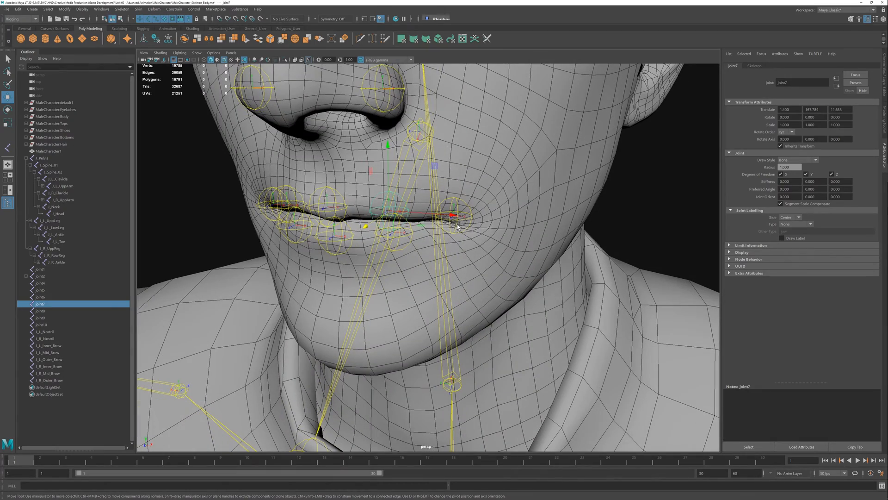
{"action": "left_click", "coordinate": [457, 224]}
{"action": "left_click_drag", "start_coordinate": [431, 281], "coordinate": [498, 251], "text": "alt"}
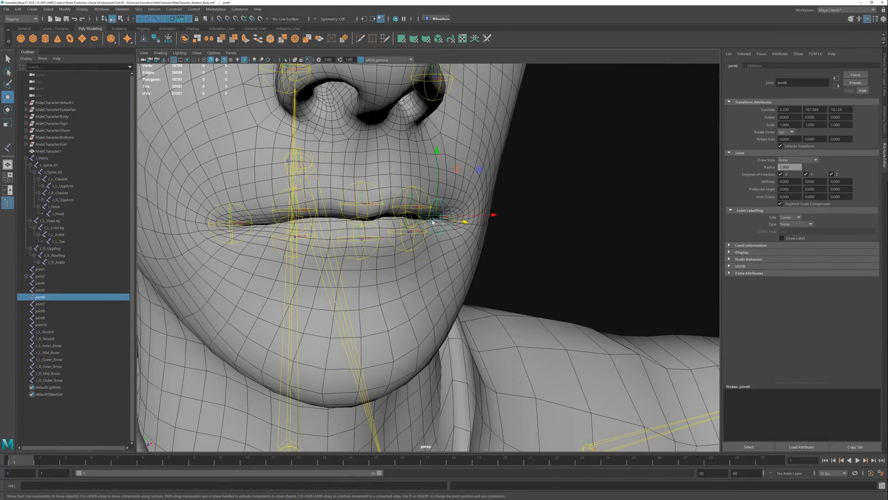
{"action": "left_click", "coordinate": [559, 281]}
Rename the joint at the left corner of the mouth as J_L_Corner_Lip
{"action": "scroll", "coordinate": [400, 243], "scroll_direction": "up", "scroll_amount": 2}
{"action": "left_click_drag", "start_coordinate": [400, 244], "coordinate": [406, 304], "text": "alt"}
{"action": "scroll", "coordinate": [364, 247], "scroll_direction": "up", "scroll_amount": 2}
{"action": "scroll", "coordinate": [363, 247], "scroll_direction": "up", "scroll_amount": 1}
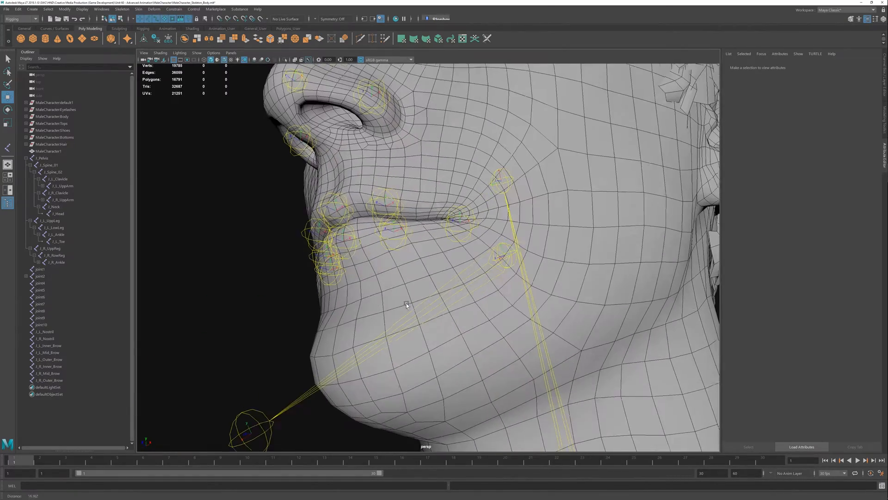
{"action": "left_click_drag", "start_coordinate": [352, 245], "coordinate": [448, 256], "text": "alt"}
{"action": "left_click", "coordinate": [461, 227]}
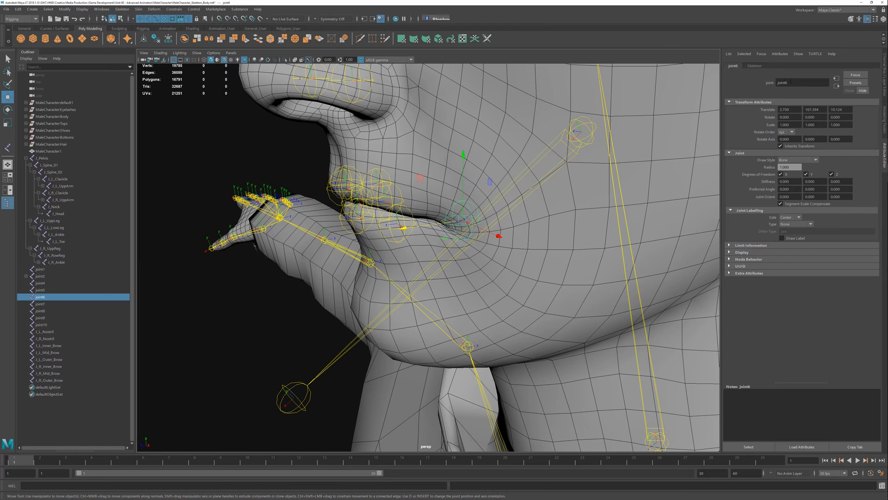
{"action": "left_click_drag", "start_coordinate": [791, 82], "coordinate": [768, 83]}
{"action": "type", "text": "J_L_Corner_Lip"}
{"action": "key", "text": "Return"}
Rename the joint at the middle of the upper lip as J_Top_Mid_Lip
{"action": "mouse_move", "coordinate": [338, 209]}
{"action": "left_mouse_down", "text": "alt"}
{"action": "mouse_move", "coordinate": [363, 209]}
{"action": "mouse_move", "coordinate": [355, 208]}
{"action": "left_mouse_up", "text": "alt"}
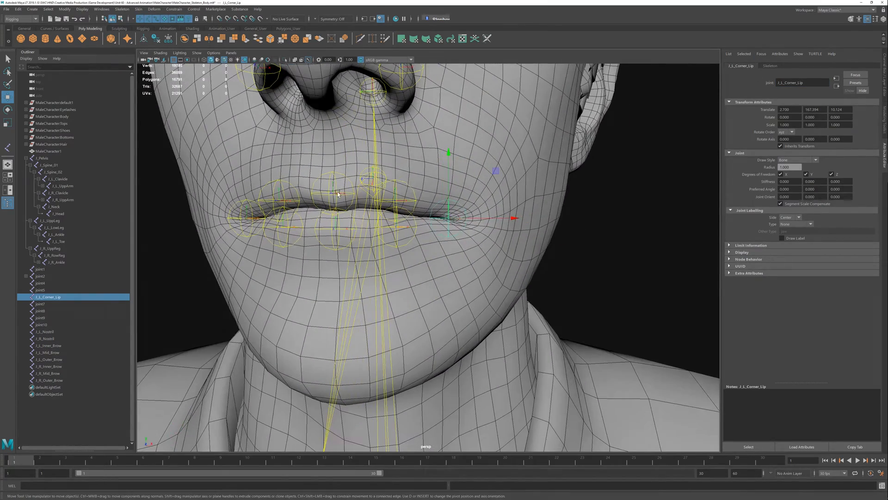
{"action": "left_click", "coordinate": [331, 194]}
{"action": "left_click", "coordinate": [785, 83]}
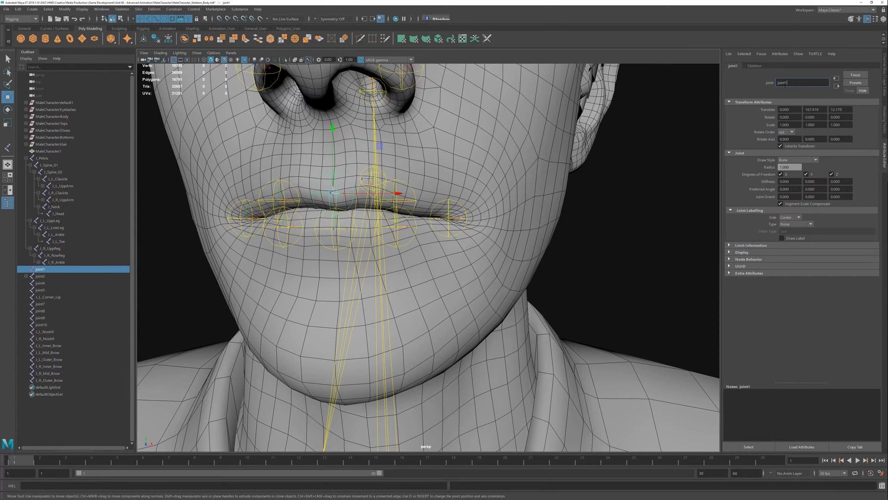
{"action": "double_click", "coordinate": [786, 83]}
{"action": "type", "text": "J_Top_Lip"}
{"action": "key", "text": "Return"}
{"action": "left_click", "coordinate": [788, 83]}
{"action": "type", "text": "Mid_Lip"}
{"action": "key", "text": "Return"}
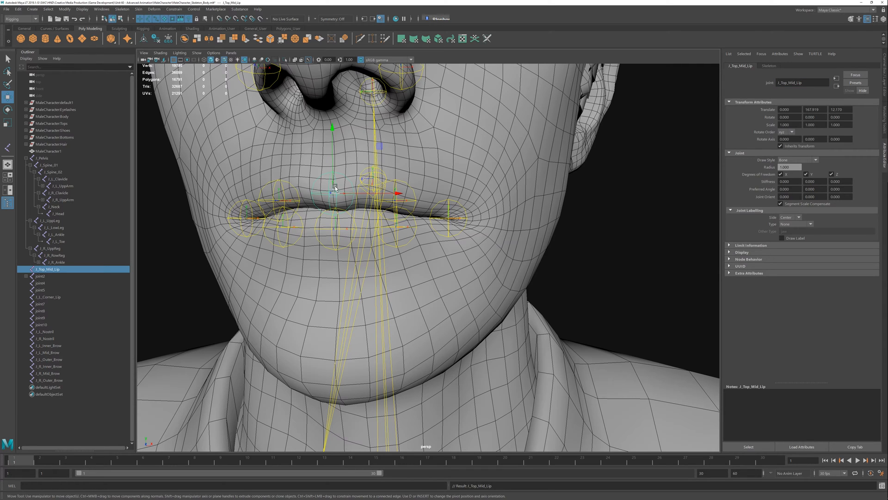
Rename the joint at the middle of the lower lip as J_Bot_Mid_Lip
{"action": "left_click", "coordinate": [331, 231]}
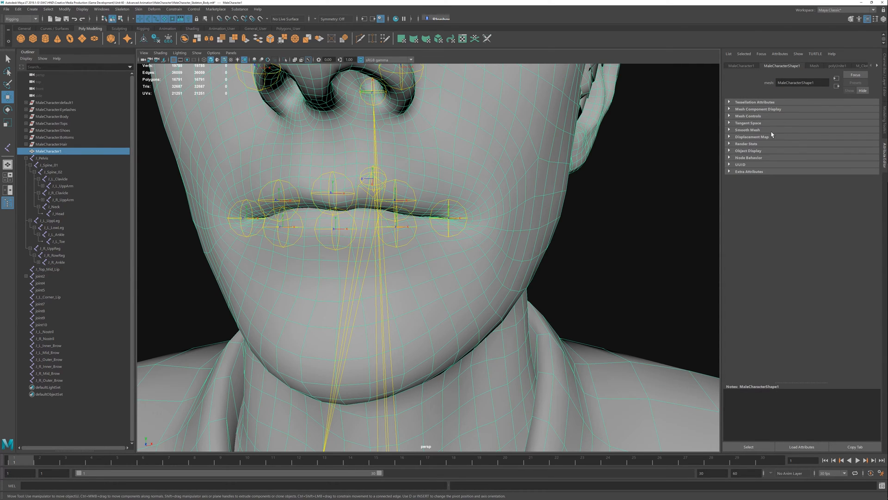
{"action": "left_click", "coordinate": [332, 229]}
{"action": "double_click", "coordinate": [782, 82]}
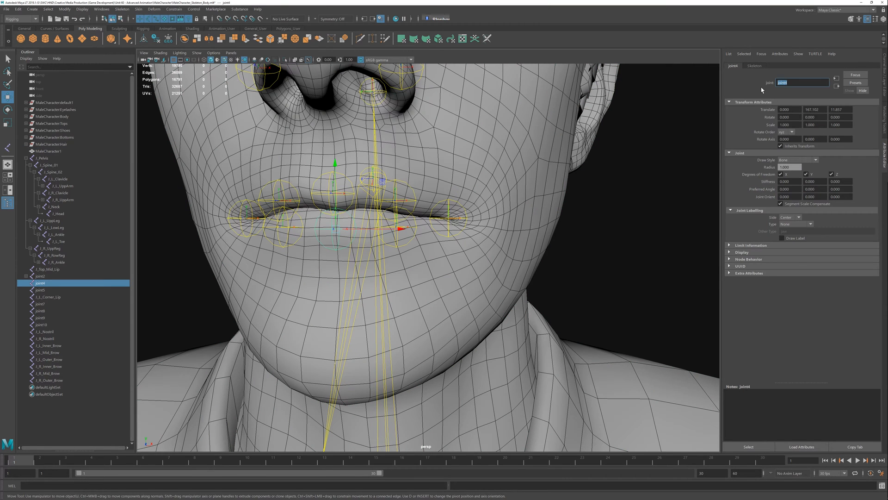
{"action": "type", "text": "J_Bot_Mid_Lip"}
{"action": "key", "text": "Return"}
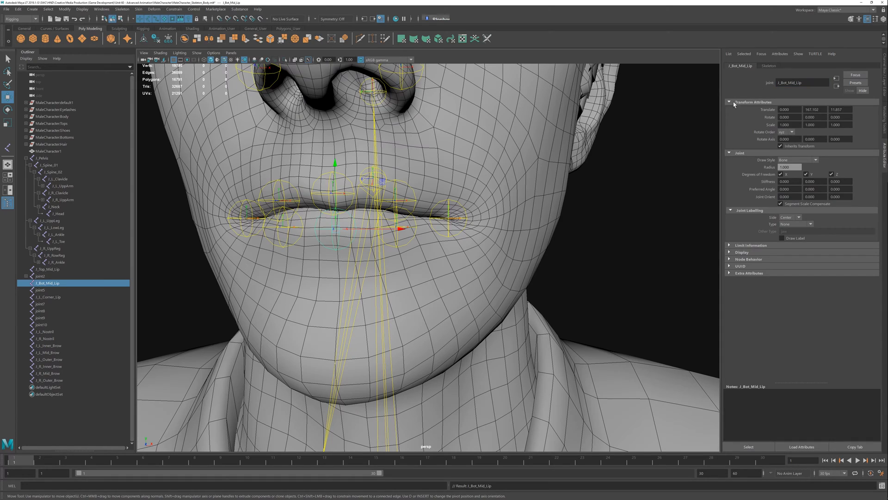
Rename the outer joint on the left side of the upper lip as J_Top_L_Out_Lip
{"action": "mouse_move", "coordinate": [364, 240]}
{"action": "left_mouse_down", "text": "alt"}
{"action": "mouse_move", "coordinate": [360, 319]}
{"action": "mouse_move", "coordinate": [362, 229]}
{"action": "mouse_move", "coordinate": [368, 231]}
{"action": "left_mouse_up", "text": "alt"}
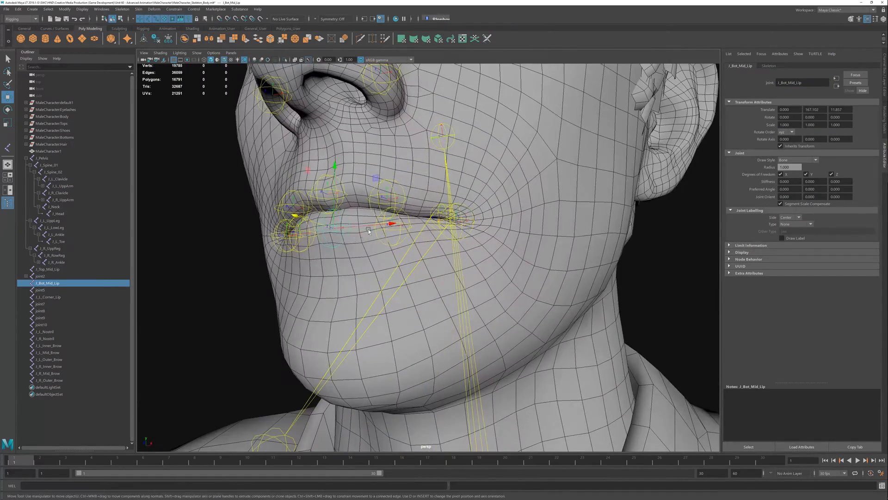
{"action": "left_click", "coordinate": [396, 196]}
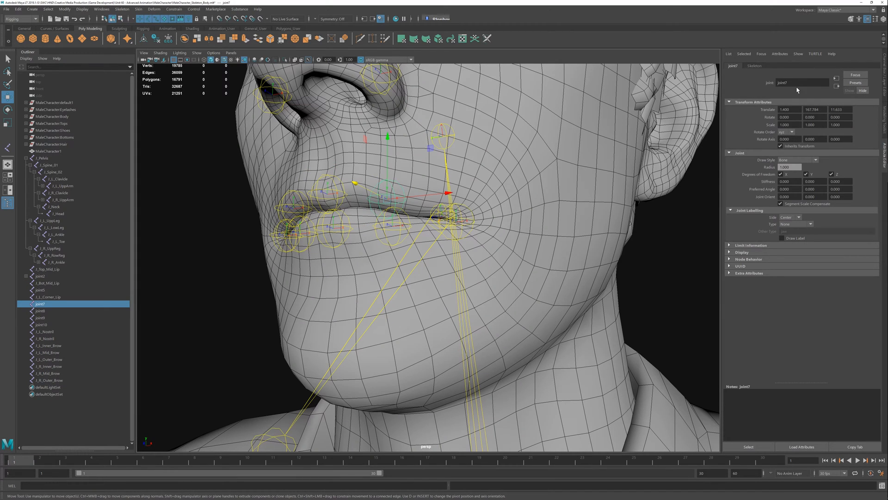
{"action": "left_click_drag", "start_coordinate": [797, 85], "coordinate": [760, 86]}
{"action": "type", "text": "J"}
{"action": "type", "text": "Out_Lip"}
{"action": "key", "text": "Return"}
Rename the outer joint on the left side of the lower lip as J_Bot_L_Out_Lip
{"action": "left_click", "coordinate": [396, 229]}
{"action": "double_click", "coordinate": [782, 83]}
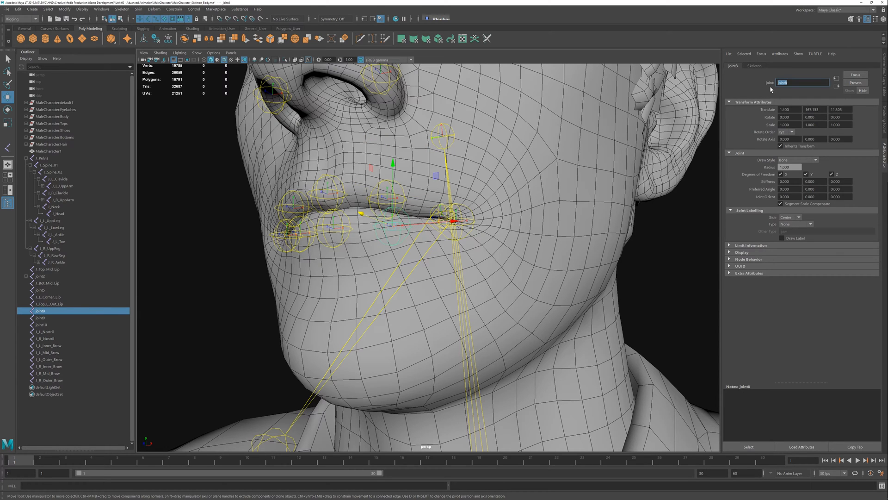
{"action": "type", "text": "J_Bot_L_Out_Lip"}
{"action": "key", "text": "Return"}
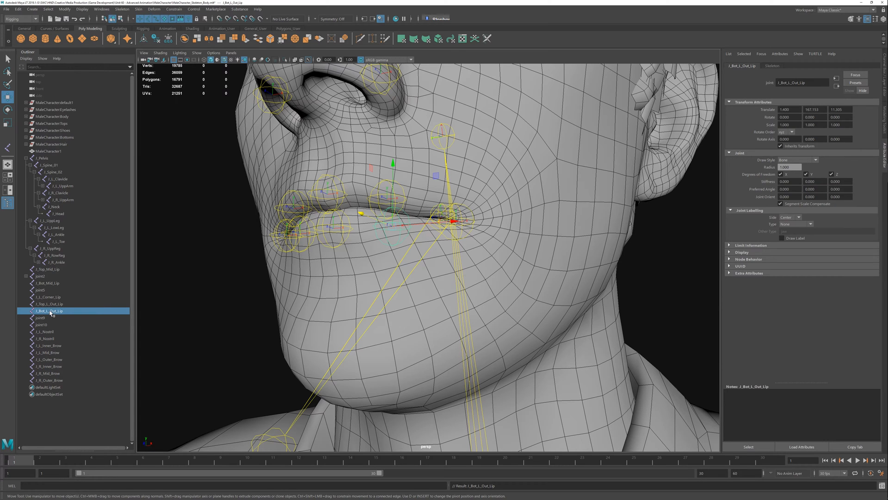
Copy the name of the J_Top_L_Out_Lip joint for reuse on its right-side counterpart
{"action": "left_click_drag", "start_coordinate": [355, 261], "coordinate": [463, 266], "text": "alt"}
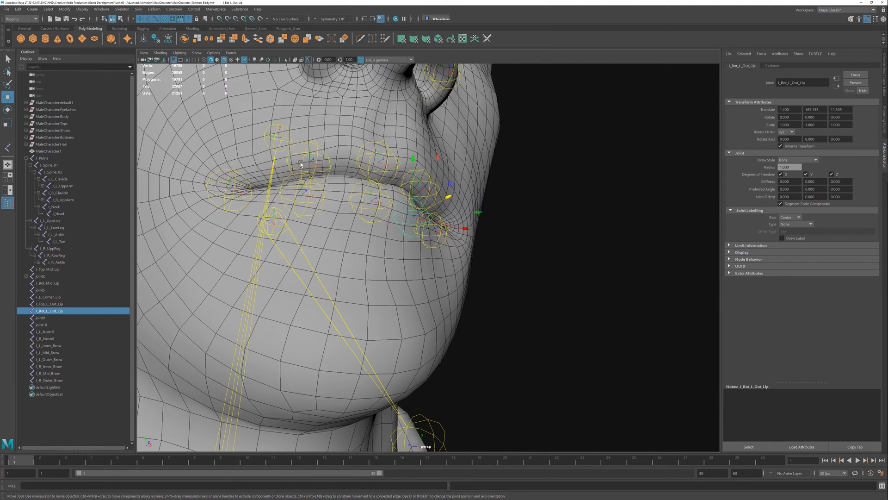
{"action": "left_click", "coordinate": [302, 164]}
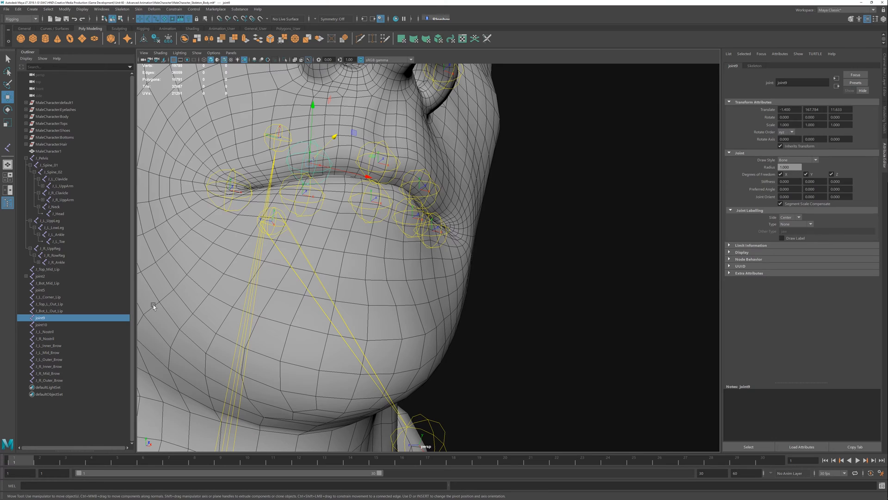
{"action": "left_click", "coordinate": [64, 304]}
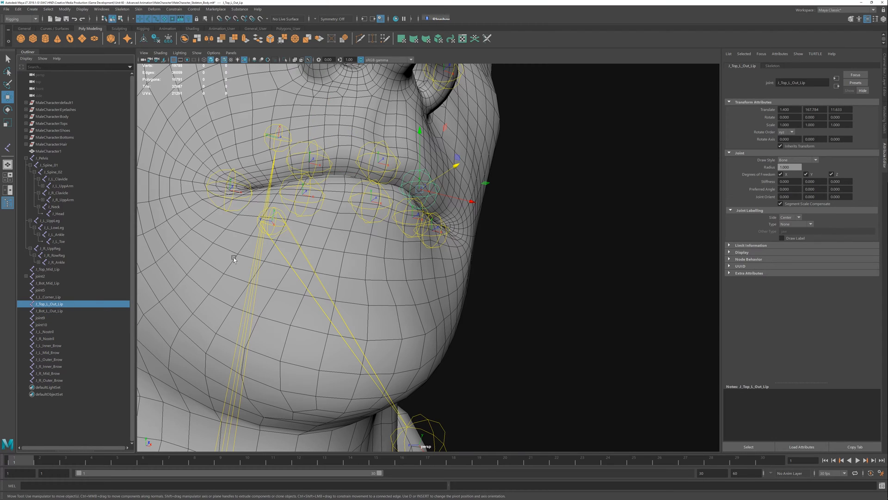
{"action": "double_click", "coordinate": [805, 83]}
{"action": "key", "text": "ctrl+c"}
{"action": "left_click", "coordinate": [308, 159]}
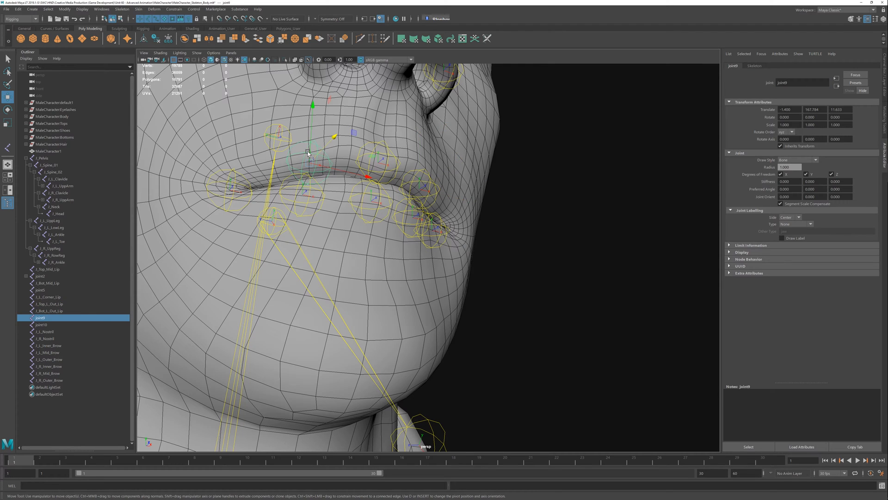
{"action": "key", "text": "ctrl+v"}
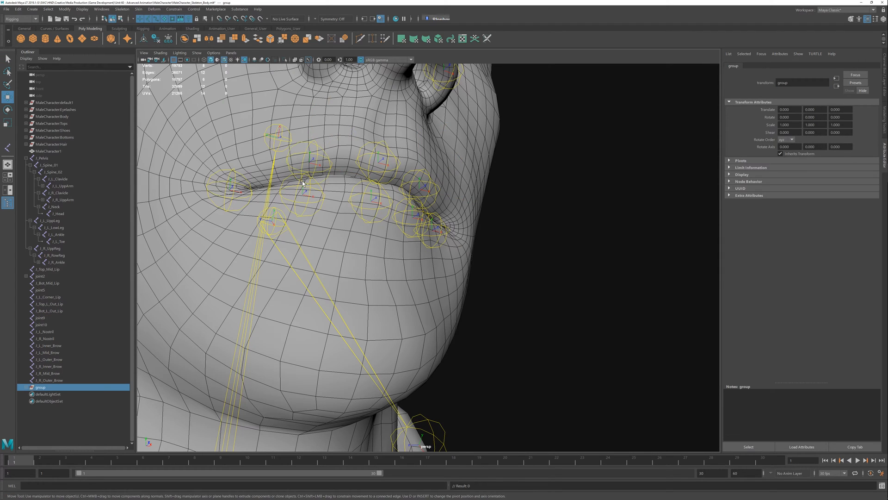
{"action": "key", "text": "ctrl+z"}
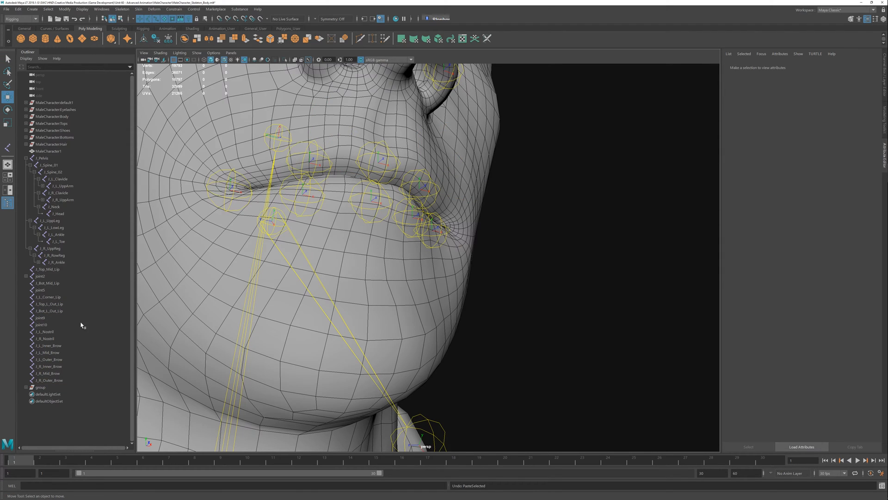
{"action": "left_click", "coordinate": [319, 185]}
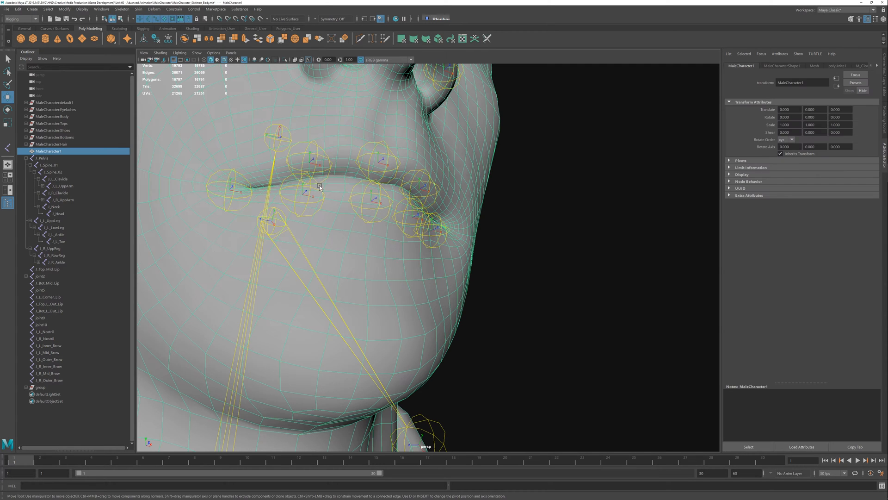
Rename the outer joint on the right side of the upper lip as J_Top_R_Out_Lip, using the copied name
{"action": "left_click", "coordinate": [58, 319]}
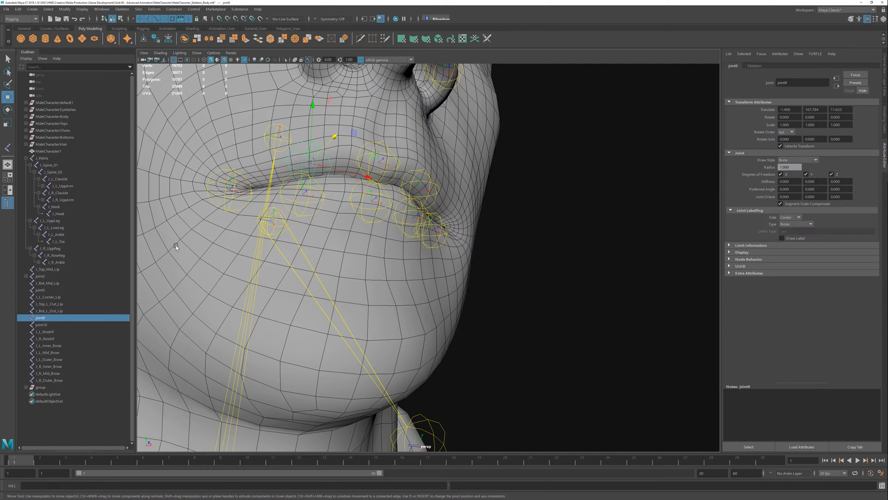
{"action": "double_click", "coordinate": [58, 318]}
{"action": "key", "text": "ctrl+v"}
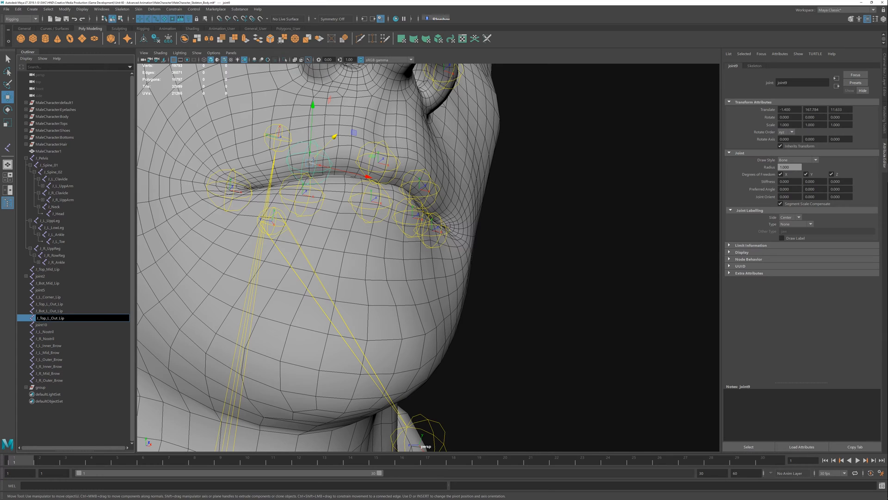
{"action": "key", "text": "BackSpace"}
{"action": "type", "text": "R"}
{"action": "key", "text": "Return"}
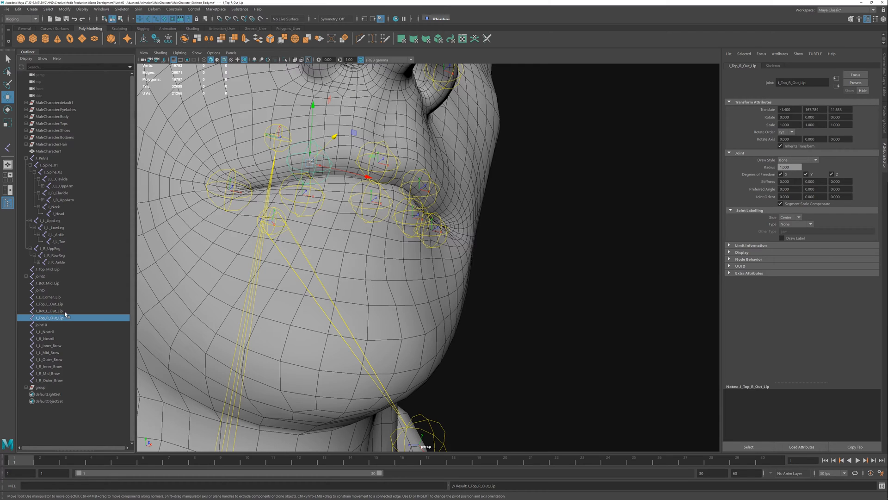
Copy the J_Bot_L_Out_Lip name to the right outer lower-lip joint, change it to J_Bot_R_Out_Lip and deselect the joint
{"action": "left_click", "coordinate": [53, 311]}
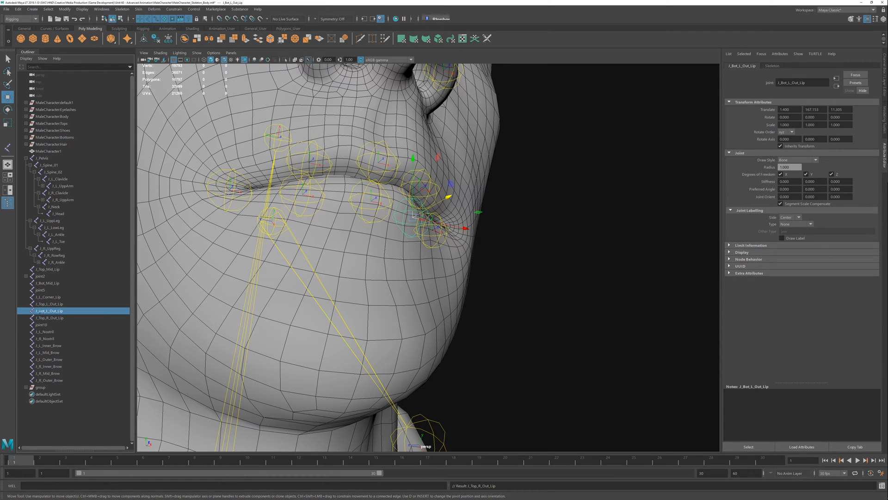
{"action": "double_click", "coordinate": [51, 311]}
{"action": "key", "text": "ctrl+c"}
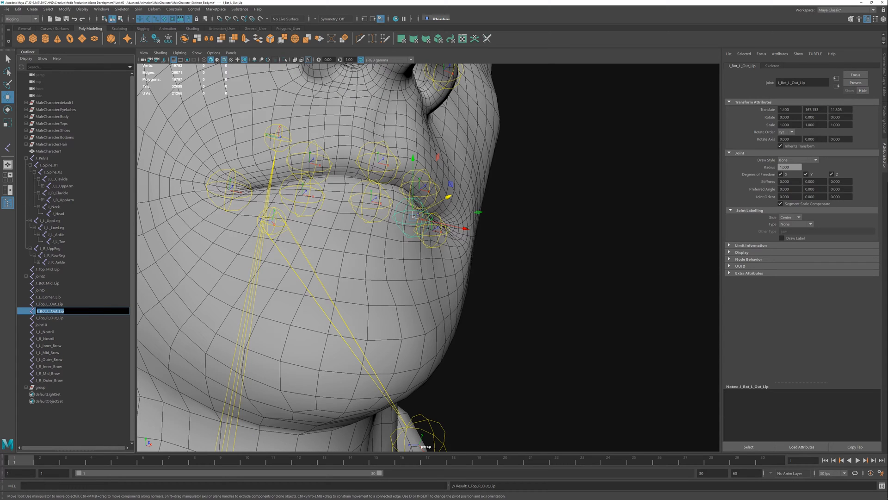
{"action": "left_click", "coordinate": [43, 325]}
{"action": "double_click", "coordinate": [43, 325]}
{"action": "key", "text": "ctrl+v"}
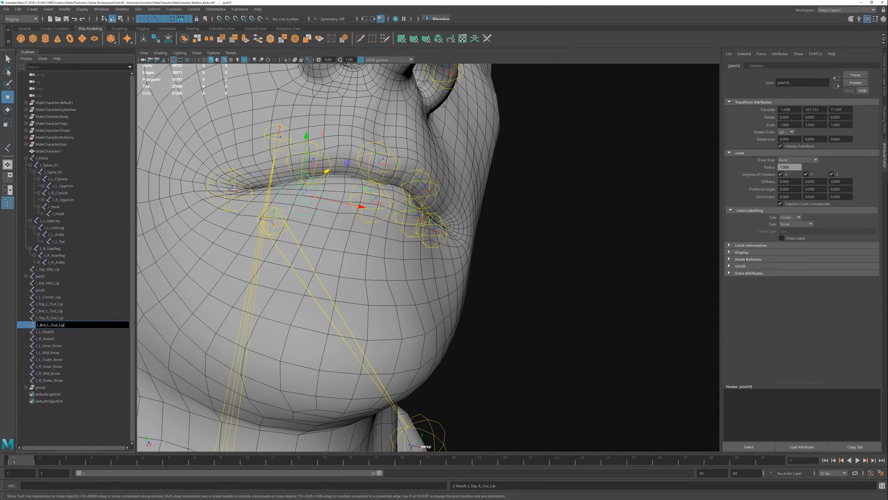
{"action": "key", "text": "BackSpace"}
{"action": "type", "text": "R"}
{"action": "key", "text": "Return"}
{"action": "left_click", "coordinate": [476, 339]}
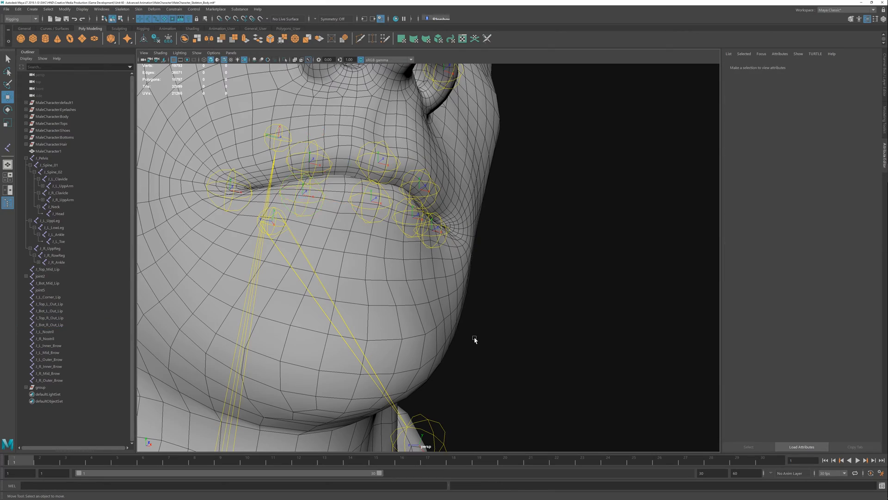
Identify the unnamed right mouth-corner joint and copy the name of its counterpart, J_L_Corner_Lip
{"action": "scroll", "coordinate": [462, 296], "scroll_direction": "down", "scroll_amount": 8}
{"action": "mouse_move", "coordinate": [437, 228]}
{"action": "left_mouse_down", "text": "alt"}
{"action": "mouse_move", "coordinate": [413, 231]}
{"action": "mouse_move", "coordinate": [377, 254]}
{"action": "mouse_move", "coordinate": [438, 235]}
{"action": "left_mouse_up", "text": "alt"}
{"action": "scroll", "coordinate": [440, 286], "scroll_direction": "up", "scroll_amount": 4}
{"action": "left_click_drag", "start_coordinate": [440, 286], "coordinate": [361, 283], "text": "alt"}
{"action": "left_click", "coordinate": [43, 291]}
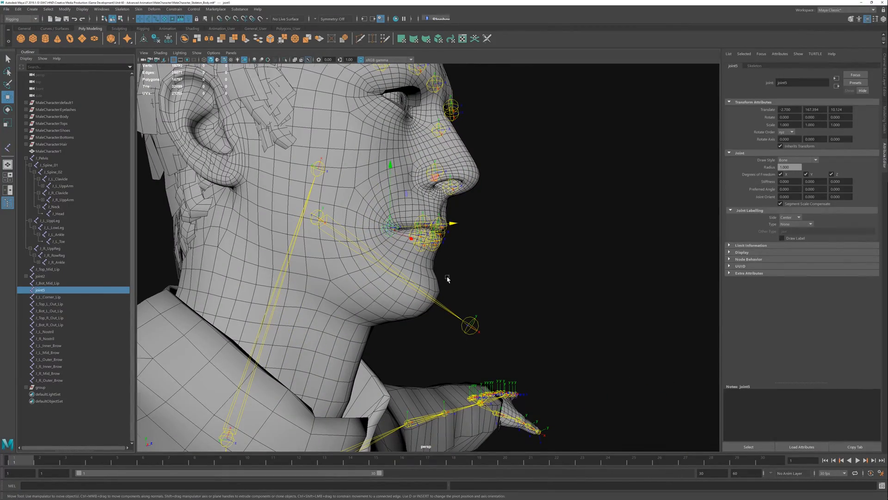
{"action": "scroll", "coordinate": [447, 279], "scroll_direction": "down", "scroll_amount": 4}
{"action": "left_click_drag", "start_coordinate": [447, 279], "coordinate": [343, 261], "text": "alt"}
{"action": "scroll", "coordinate": [407, 360], "scroll_direction": "up", "scroll_amount": 4}
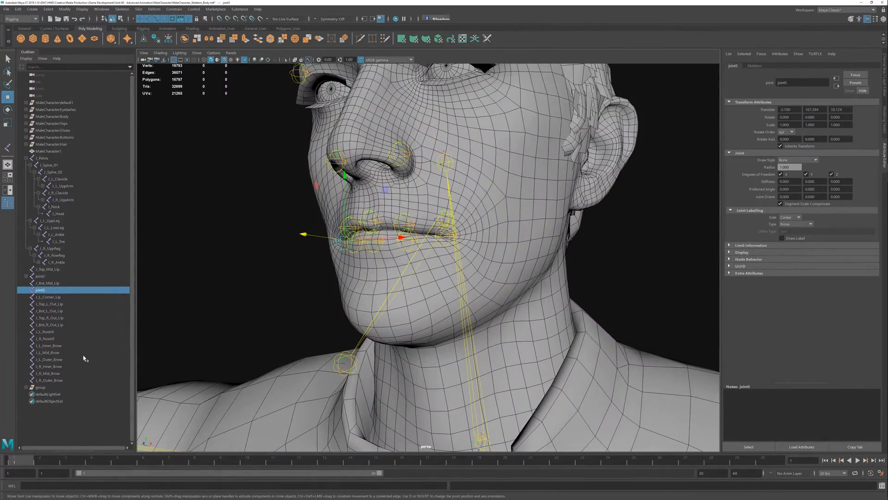
{"action": "double_click", "coordinate": [50, 297]}
{"action": "key", "text": "ctrl+c"}
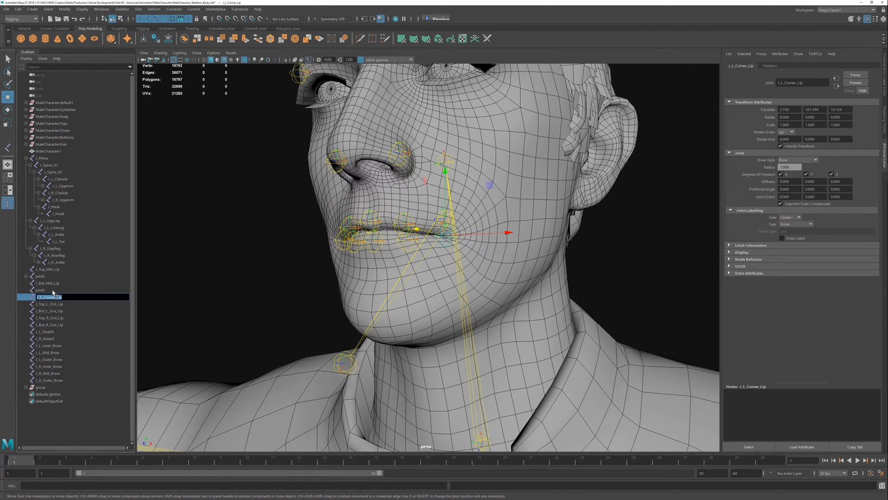
Rename the right mouth-corner joint as J_R_Corner_Lip, using the copied name, and deselect it
{"action": "left_click", "coordinate": [53, 290]}
{"action": "double_click", "coordinate": [50, 290]}
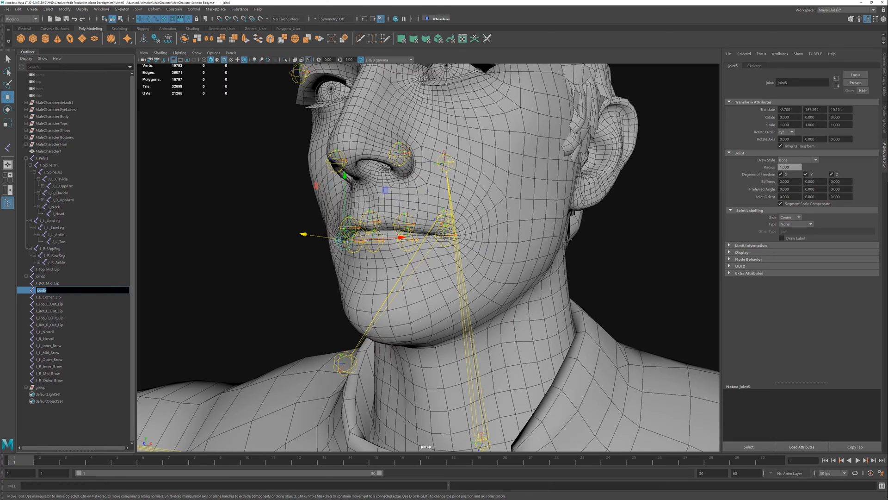
{"action": "key", "text": "ctrl+v"}
{"action": "type", "text": "R"}
{"action": "key", "text": "Return"}
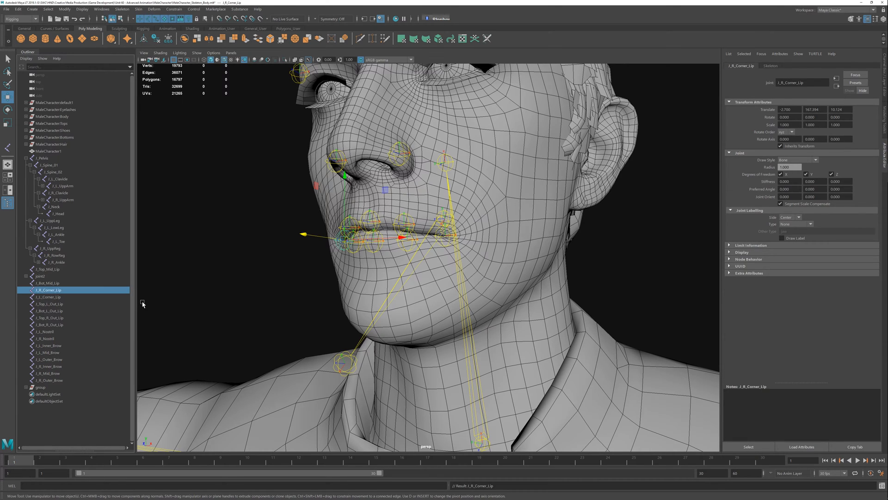
{"action": "left_click", "coordinate": [309, 269]}
Expand the jaw joint's hierarchy in the Outliner and rename the parent jaw joint as J_Jaw01
{"action": "left_click_drag", "start_coordinate": [416, 237], "coordinate": [410, 293], "text": "alt"}
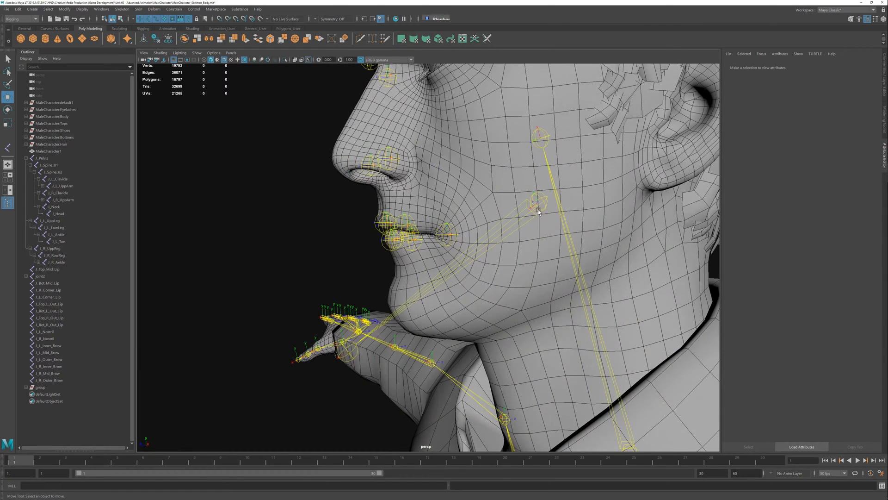
{"action": "left_click", "coordinate": [542, 200]}
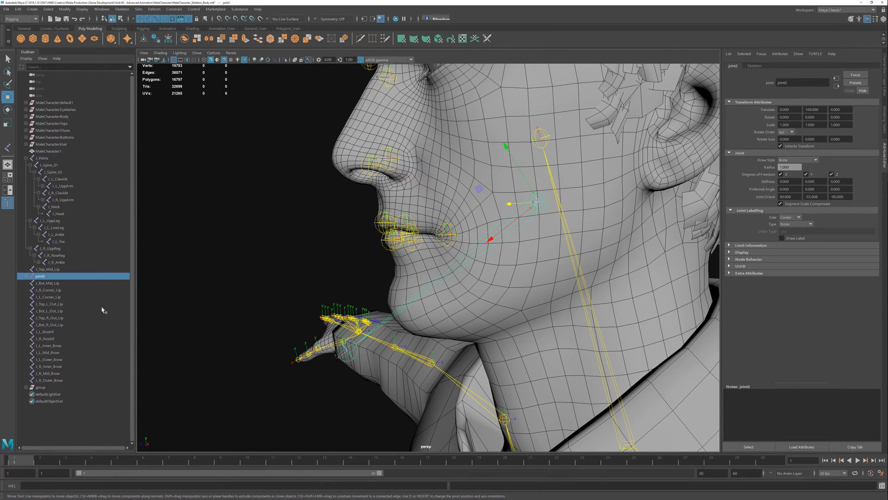
{"action": "left_click", "coordinate": [27, 276]}
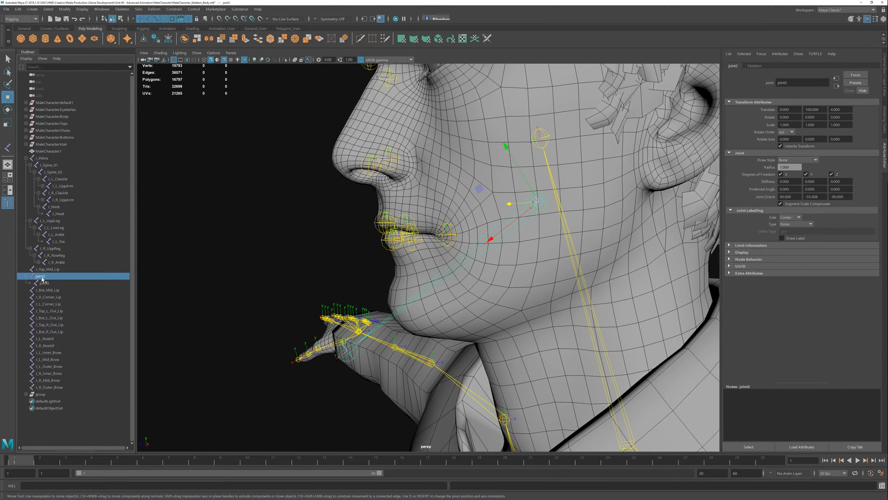
{"action": "key", "text": "Return"}
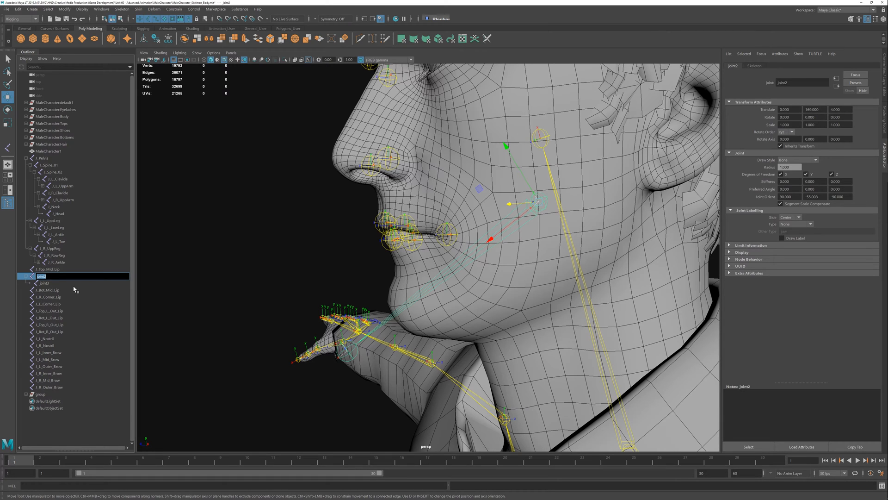
{"action": "type", "text": "J"}
{"action": "type", "text": "_Jaw01"}
{"action": "key", "text": "Return"}
Rename the child joint at the chin end of the jaw as J_Jaw02 and deselect it
{"action": "key", "text": "Down"}
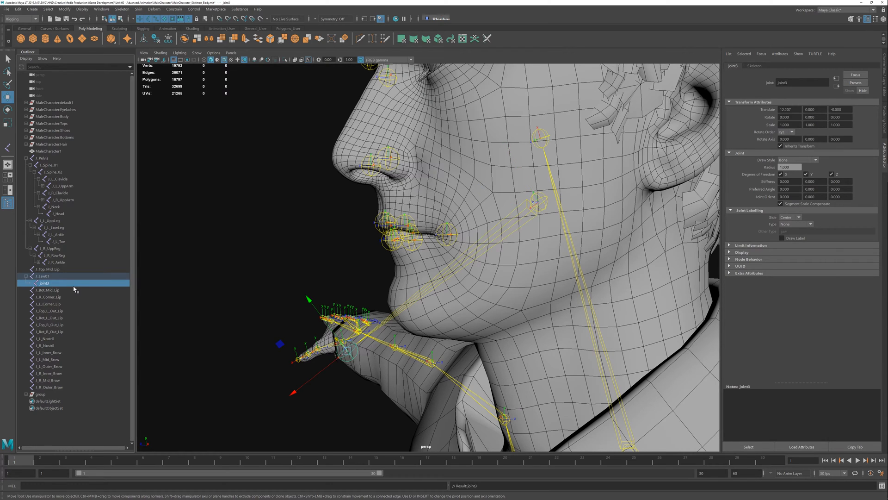
{"action": "key", "text": "Return"}
{"action": "type", "text": "J_Jaw02"}
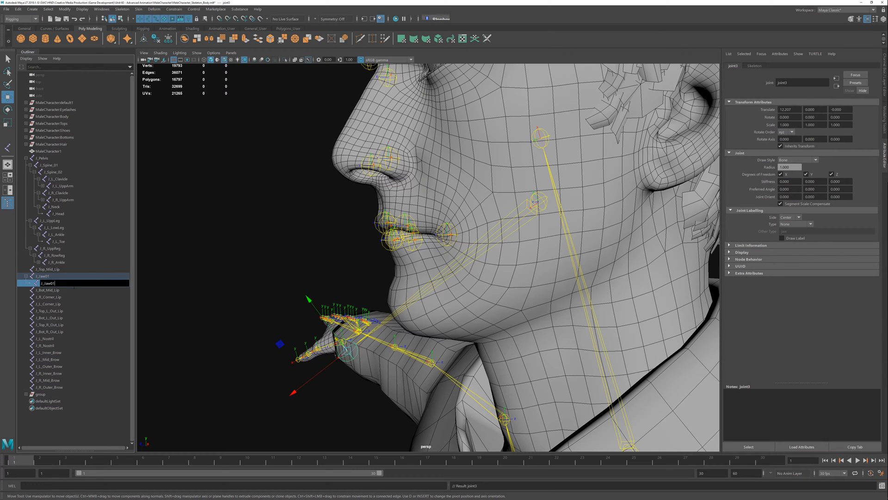
{"action": "key", "text": "Return"}
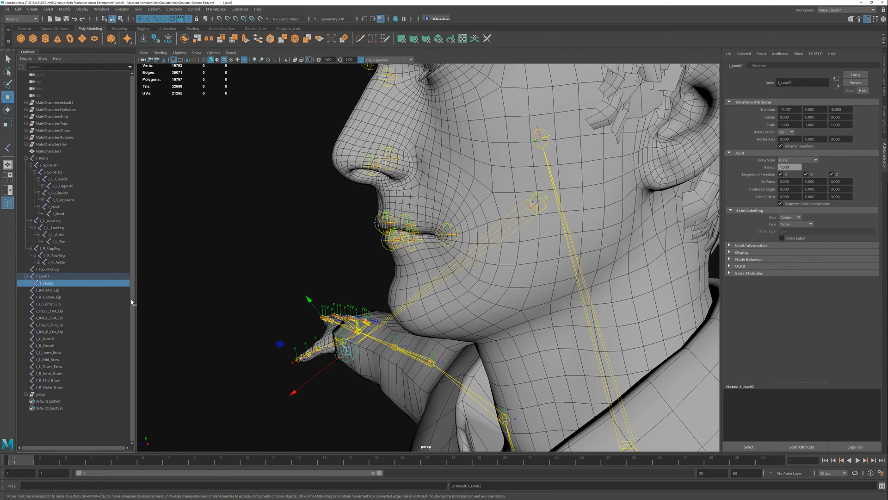
{"action": "left_click", "coordinate": [241, 258]}
Duplicate the J_L_Inner_Brow joint and move the copy down onto the character's left eye
{"action": "scroll", "coordinate": [369, 204], "scroll_direction": "down", "scroll_amount": 5}
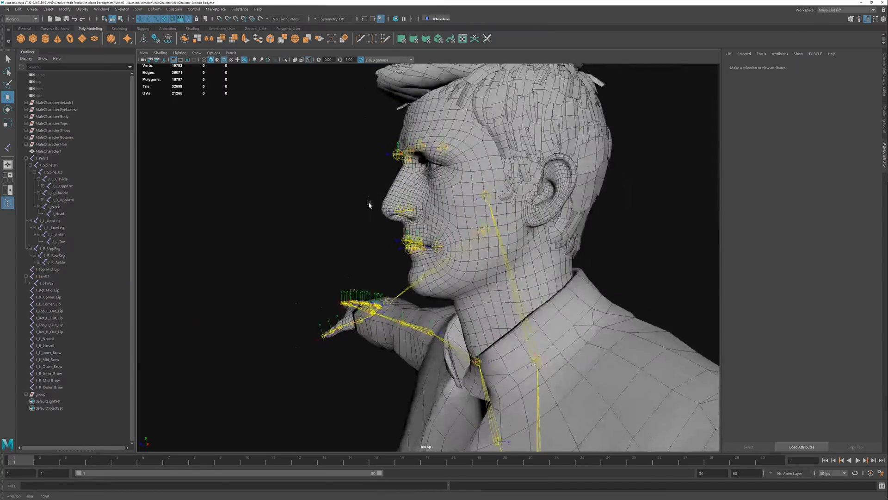
{"action": "mouse_move", "coordinate": [369, 204]}
{"action": "left_mouse_down", "text": "alt"}
{"action": "mouse_move", "coordinate": [459, 204]}
{"action": "mouse_move", "coordinate": [353, 200]}
{"action": "left_mouse_up", "text": "alt"}
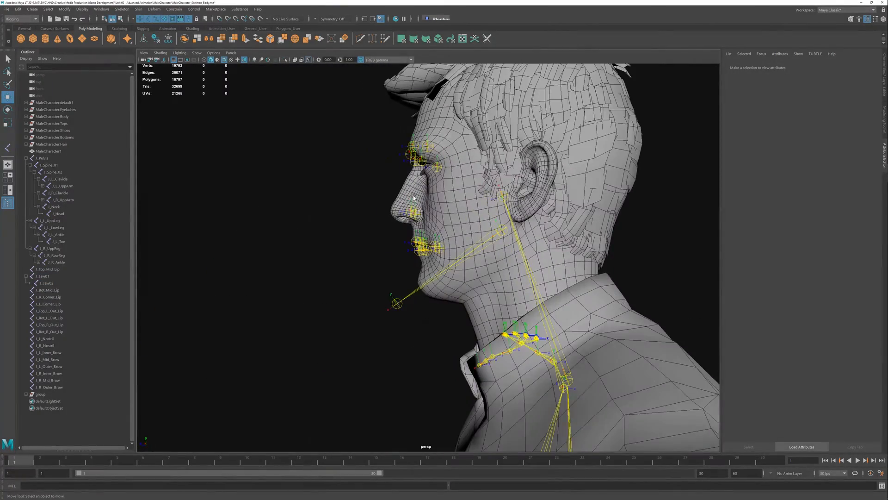
{"action": "middle_click_drag", "start_coordinate": [412, 195], "coordinate": [403, 240], "text": "alt"}
{"action": "right_click_drag", "start_coordinate": [325, 218], "coordinate": [392, 233], "text": "alt"}
{"action": "mouse_move", "coordinate": [392, 231]}
{"action": "left_mouse_down", "text": "alt"}
{"action": "mouse_move", "coordinate": [460, 221]}
{"action": "mouse_move", "coordinate": [379, 225]}
{"action": "left_mouse_up", "text": "alt"}
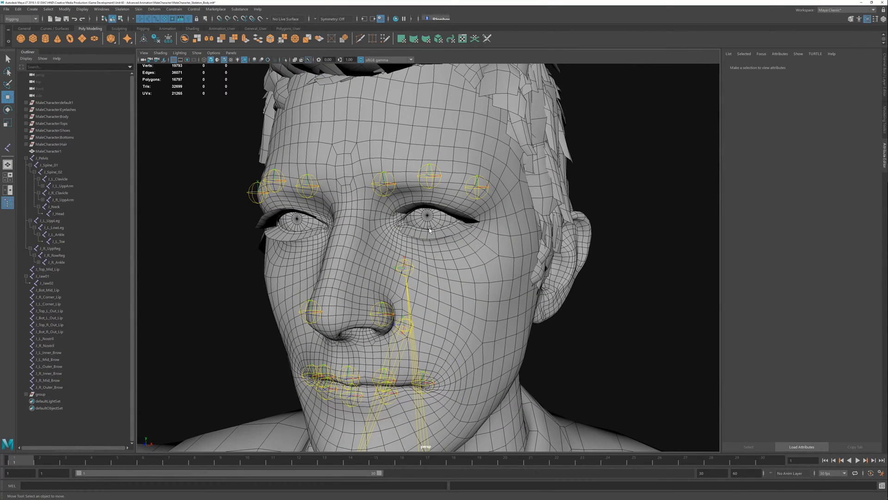
{"action": "left_click", "coordinate": [439, 247]}
{"action": "left_click", "coordinate": [612, 270]}
{"action": "left_click_drag", "start_coordinate": [391, 220], "coordinate": [444, 215], "text": "alt"}
{"action": "left_click", "coordinate": [423, 190]}
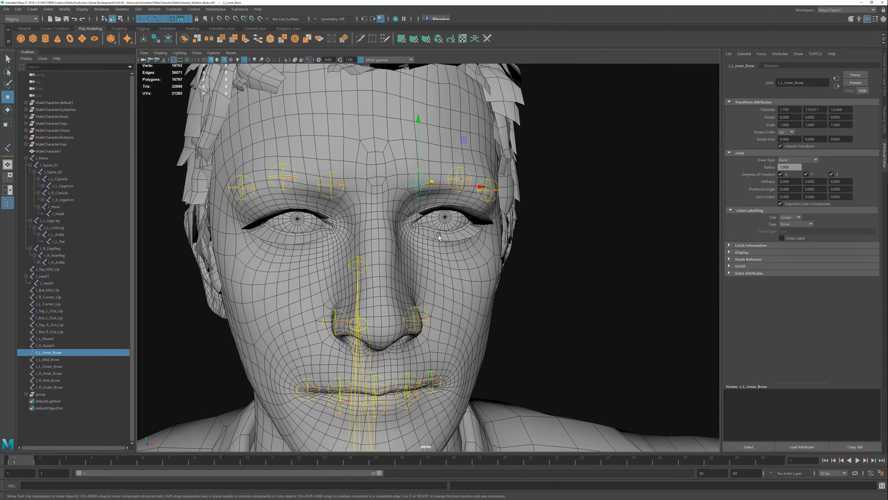
{"action": "key", "text": "ctrl+d"}
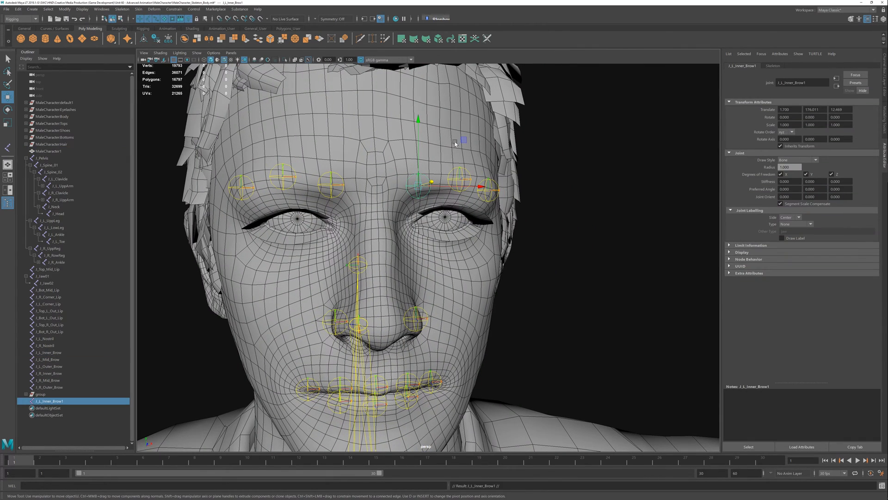
{"action": "left_click_drag", "start_coordinate": [464, 139], "coordinate": [493, 173]}
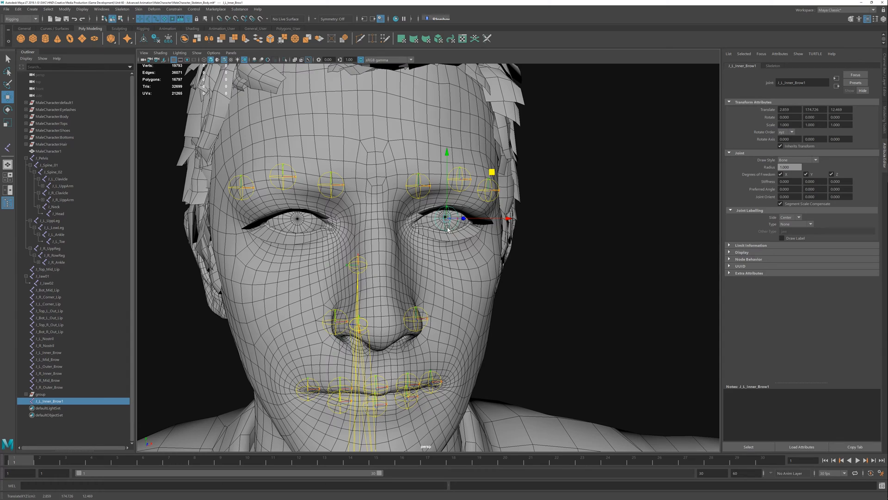
Refine the duplicated joint's position over the left pupil in the front view, at about X 3.063 and Y 174.776
{"action": "key", "text": "space"}
{"action": "key", "text": "space"}
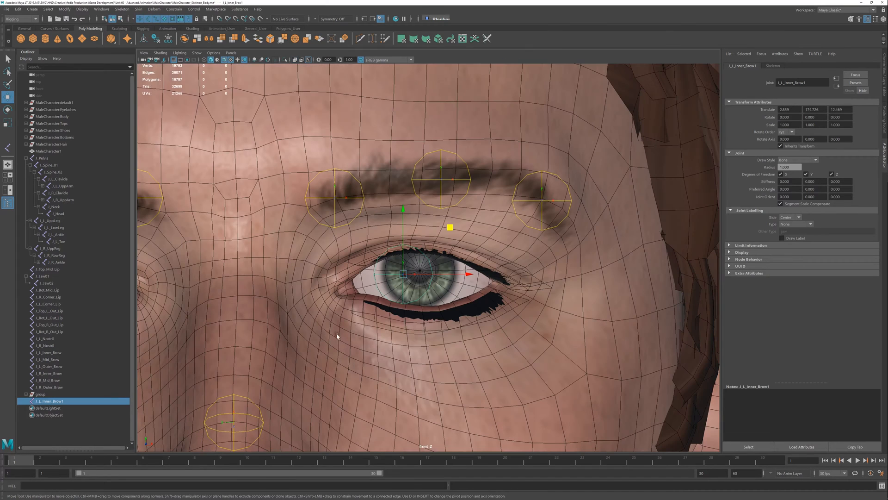
{"action": "scroll", "coordinate": [406, 315], "scroll_direction": "down", "scroll_amount": 1}
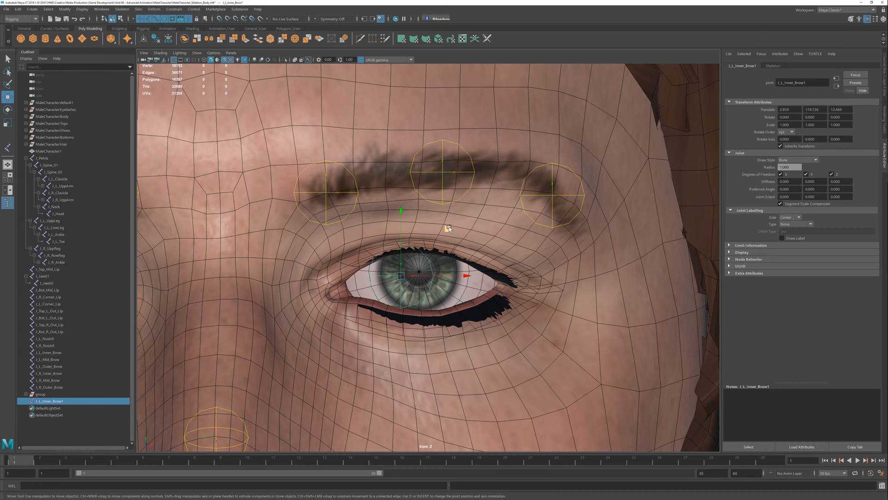
{"action": "middle_click_drag", "start_coordinate": [449, 226], "coordinate": [466, 224]}
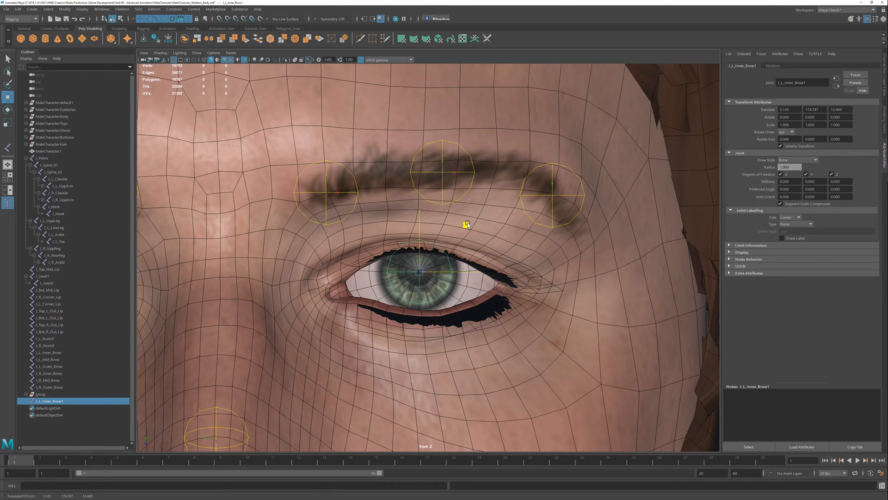
{"action": "middle_click_drag", "start_coordinate": [466, 225], "coordinate": [460, 224]}
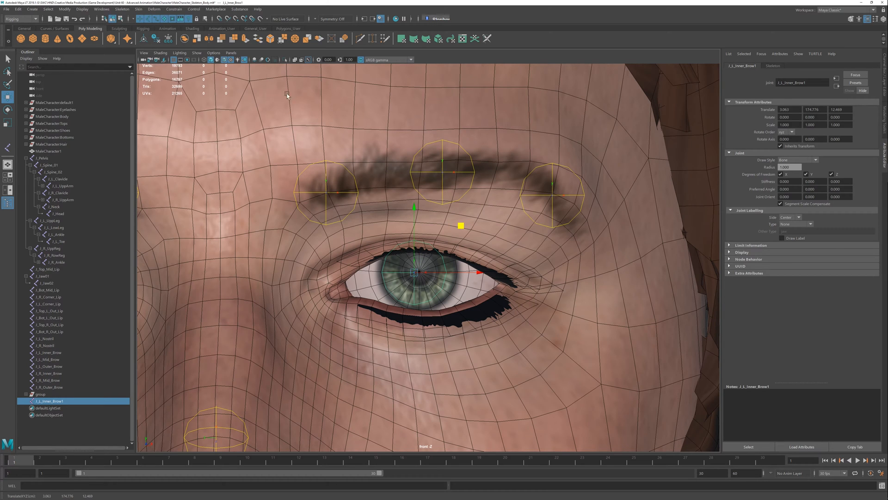
{"action": "left_click", "coordinate": [204, 59]}
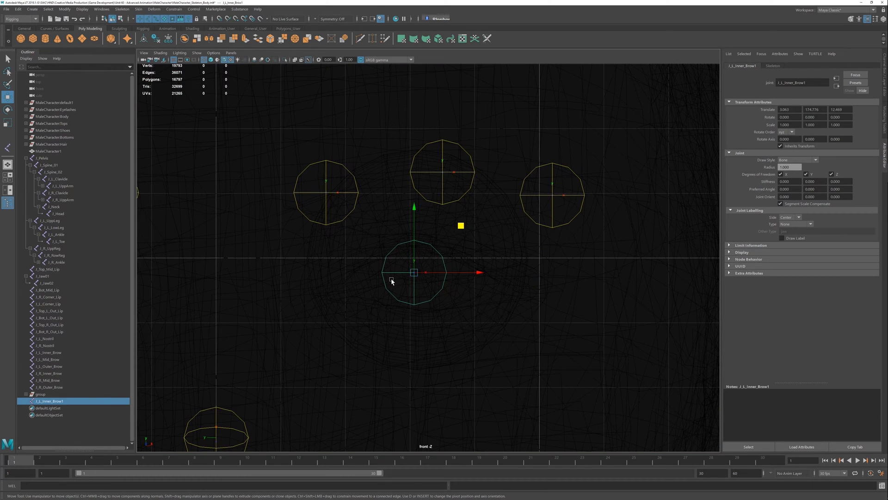
{"action": "left_click", "coordinate": [210, 59]}
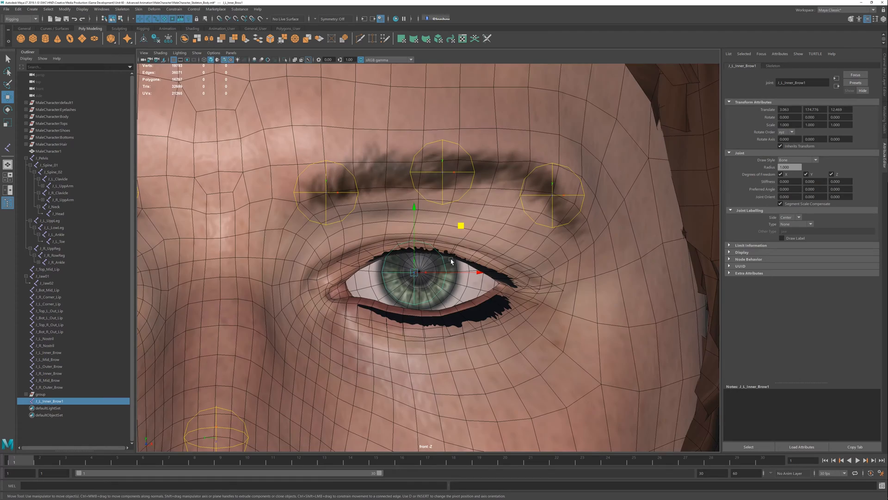
{"action": "key", "text": "space"}
{"action": "key", "text": "space"}
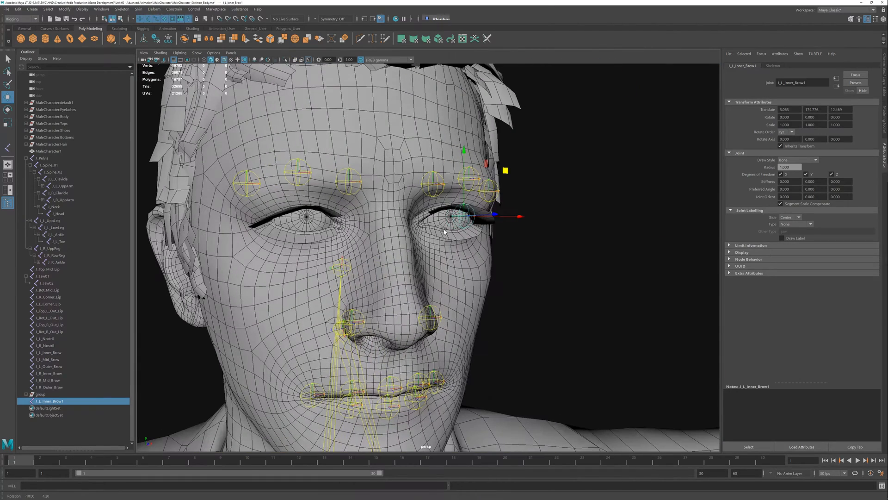
Select all faces of both eyeballs on the MaleCharacter1 mesh in face mode
{"action": "left_click", "coordinate": [551, 287]}
{"action": "left_click", "coordinate": [469, 276]}
{"action": "right_click", "coordinate": [470, 259]}
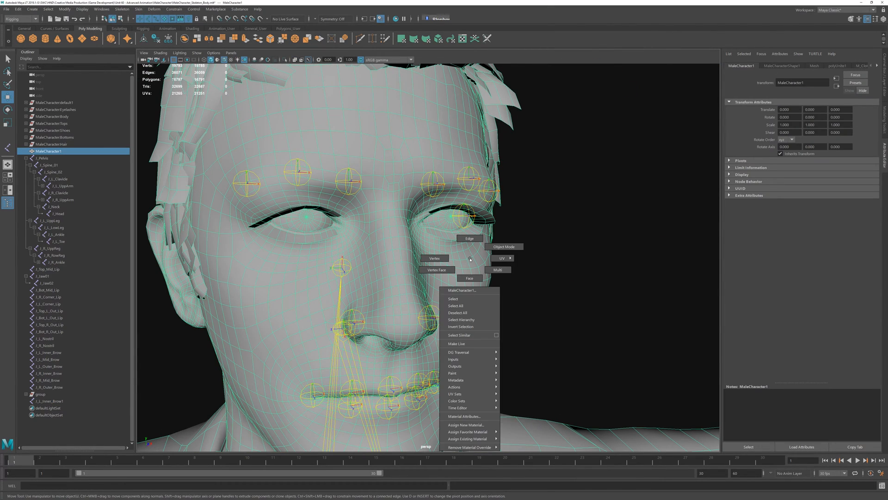
{"action": "right_click_drag", "start_coordinate": [470, 259], "coordinate": [469, 273]}
{"action": "double_click", "coordinate": [443, 220]}
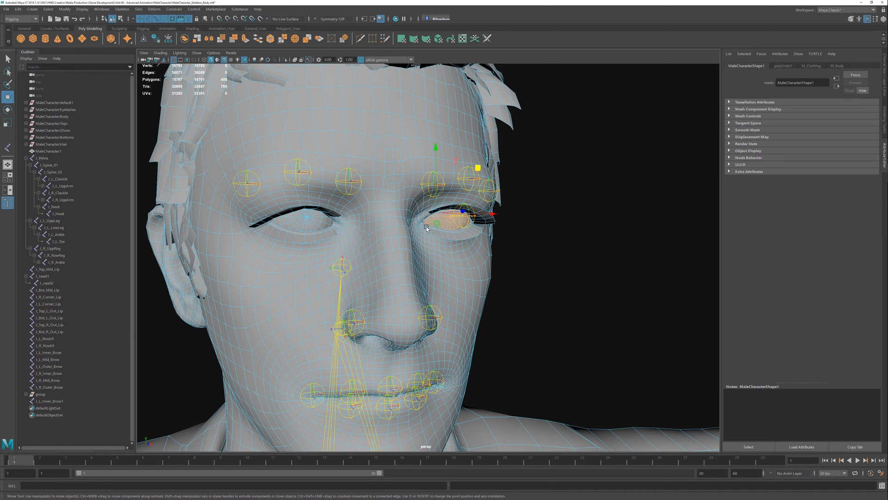
{"action": "scroll", "coordinate": [318, 221], "scroll_direction": "down", "scroll_amount": 5}
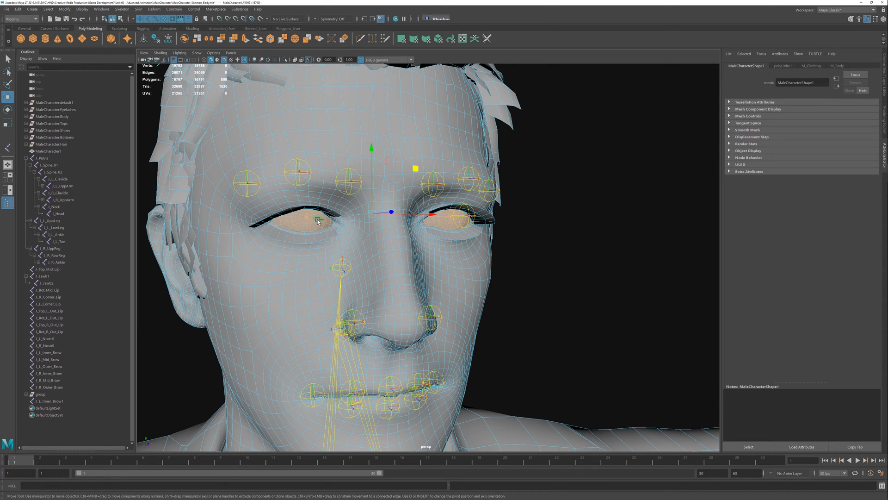
Isolate the selected eyeball faces in both the front and side views
{"action": "key", "text": "space"}
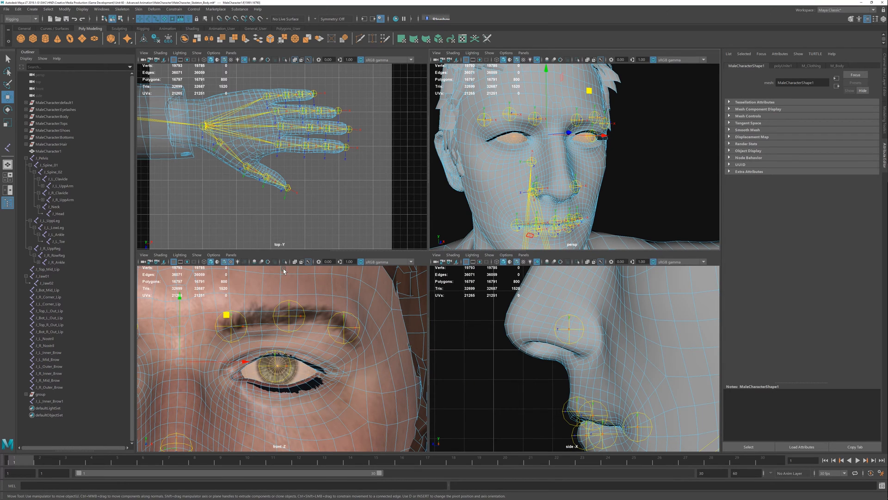
{"action": "left_click", "coordinate": [285, 262]}
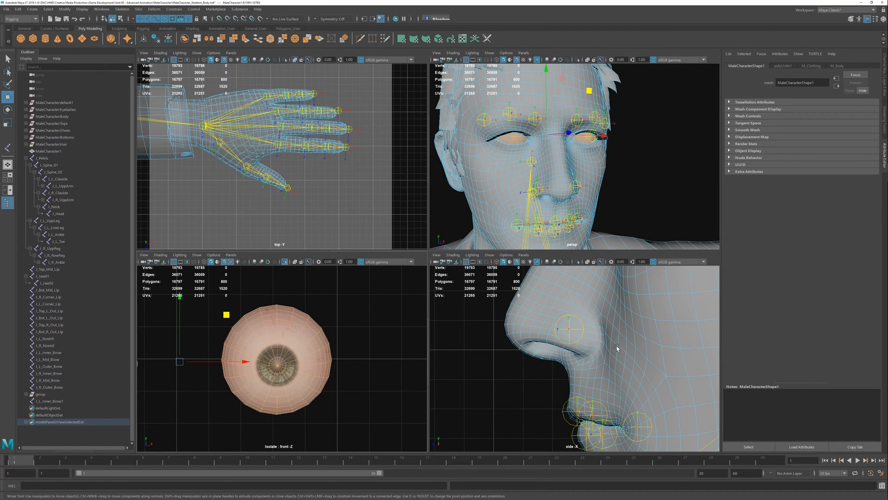
{"action": "scroll", "coordinate": [571, 320], "scroll_direction": "down", "scroll_amount": 5}
{"action": "scroll", "coordinate": [572, 319], "scroll_direction": "down", "scroll_amount": 3}
{"action": "middle_click_drag", "start_coordinate": [572, 319], "coordinate": [557, 330], "text": "alt"}
{"action": "scroll", "coordinate": [558, 331], "scroll_direction": "up", "scroll_amount": 6}
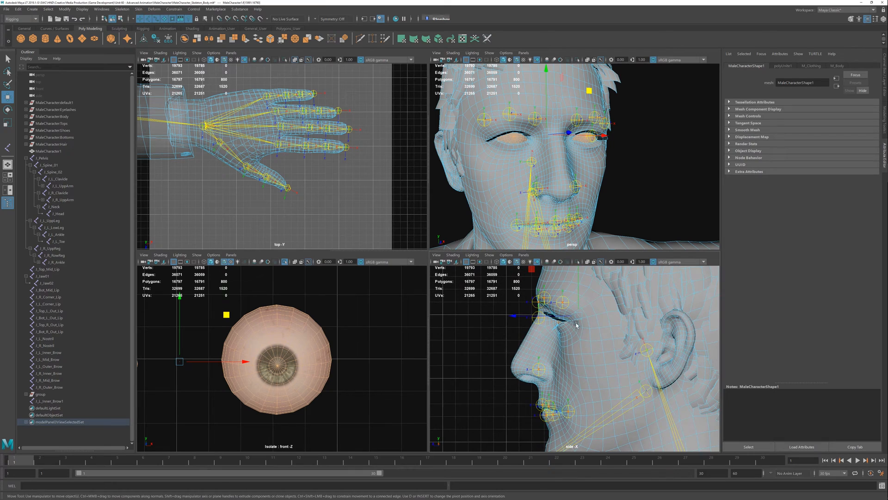
{"action": "left_click", "coordinate": [578, 262]}
{"action": "scroll", "coordinate": [581, 370], "scroll_direction": "up", "scroll_amount": 3}
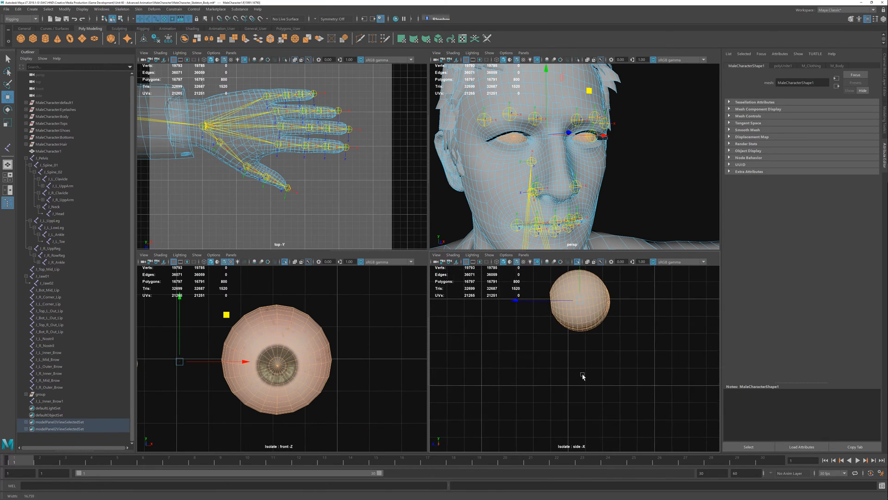
Return the character mesh to object mode and select the duplicated joint at the left eye
{"action": "left_click", "coordinate": [526, 337]}
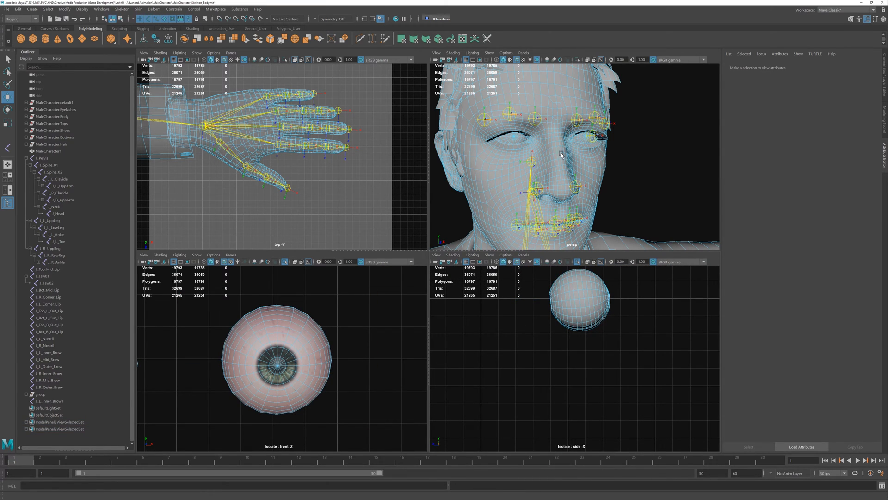
{"action": "right_click", "coordinate": [594, 145]}
{"action": "left_click", "coordinate": [617, 159]}
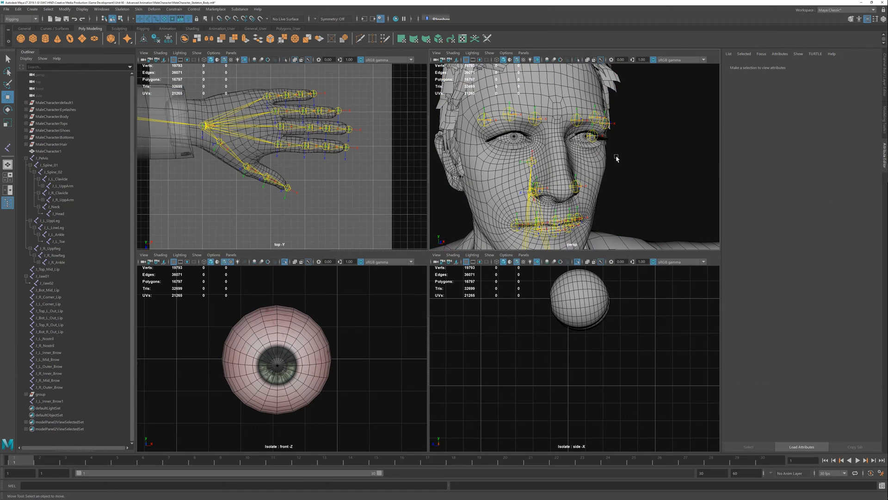
{"action": "left_click", "coordinate": [592, 137]}
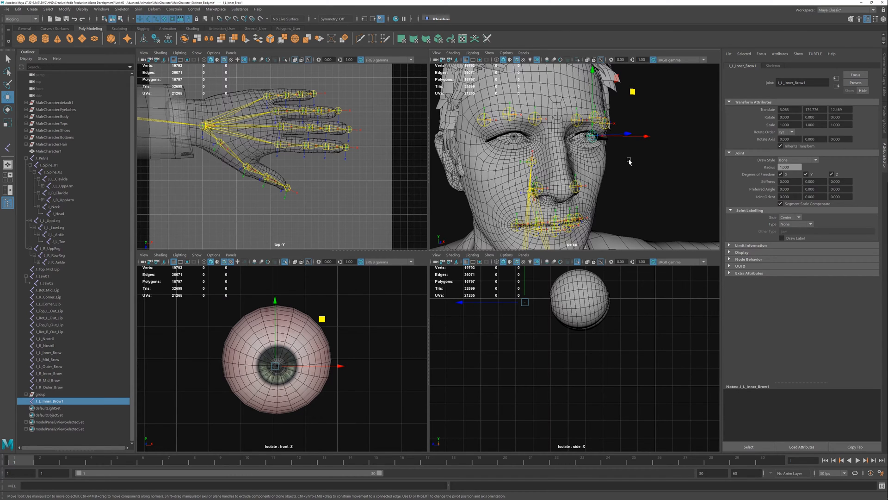
Delete the existing eye joint, duplicate the left inner brow joint again and move the copy over the left pupil, at about X 3.07 and Y 174.83
{"action": "key", "text": "Delete"}
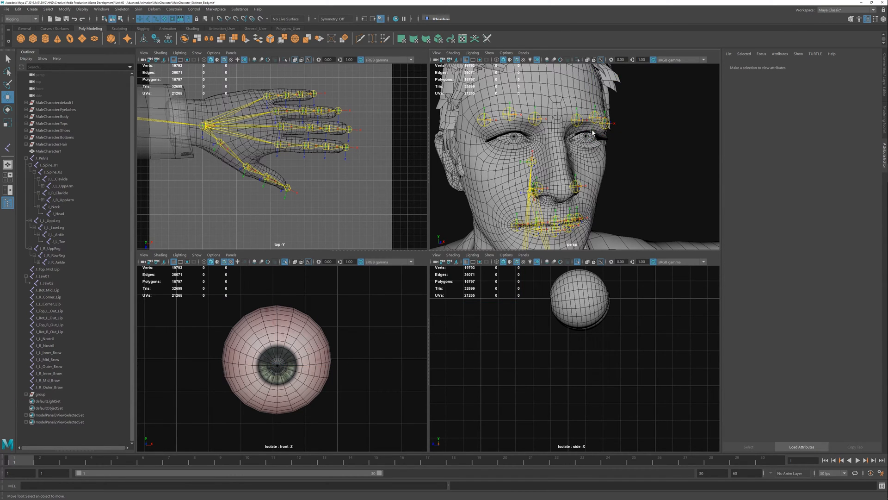
{"action": "left_click", "coordinate": [579, 121]}
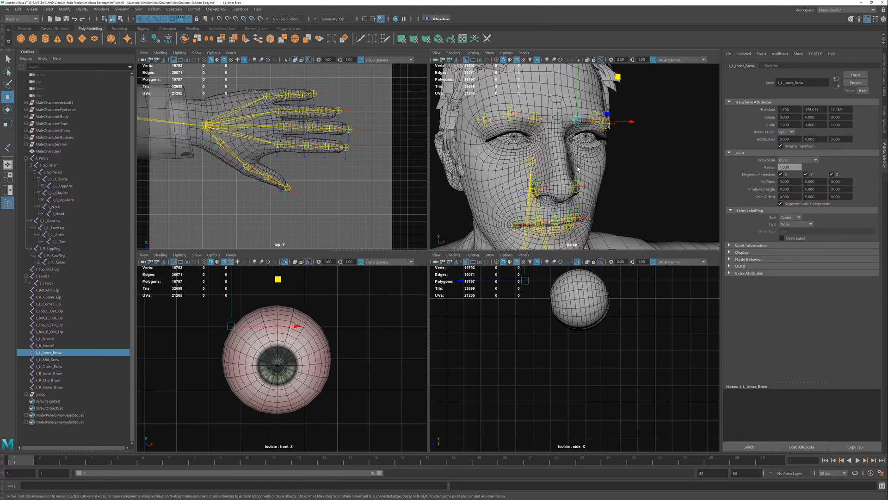
{"action": "key", "text": "ctrl+d"}
{"action": "mouse_move", "coordinate": [618, 78]}
{"action": "left_mouse_down"}
{"action": "mouse_move", "coordinate": [637, 89]}
{"action": "mouse_move", "coordinate": [629, 90]}
{"action": "left_mouse_up"}
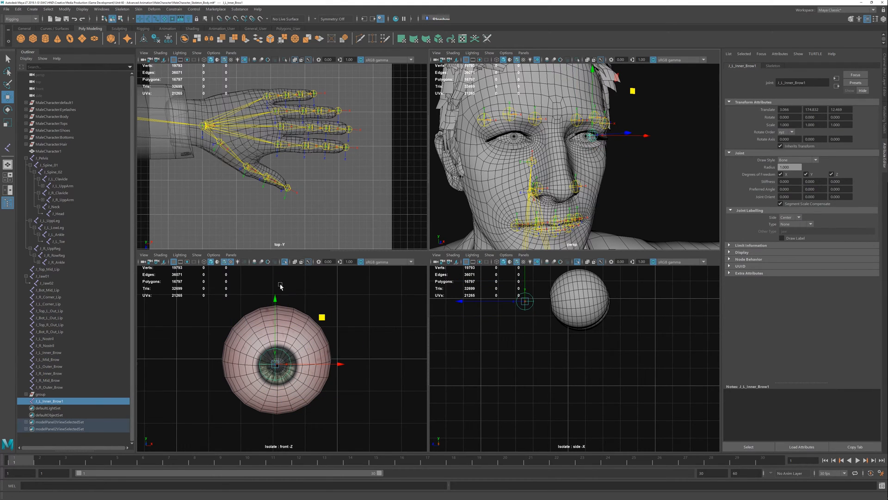
Centre the duplicated joint on the left eyeball in the wireframe front view, at about X 3.11 and Y 174.98
{"action": "left_click", "coordinate": [204, 263]}
{"action": "key", "text": "space"}
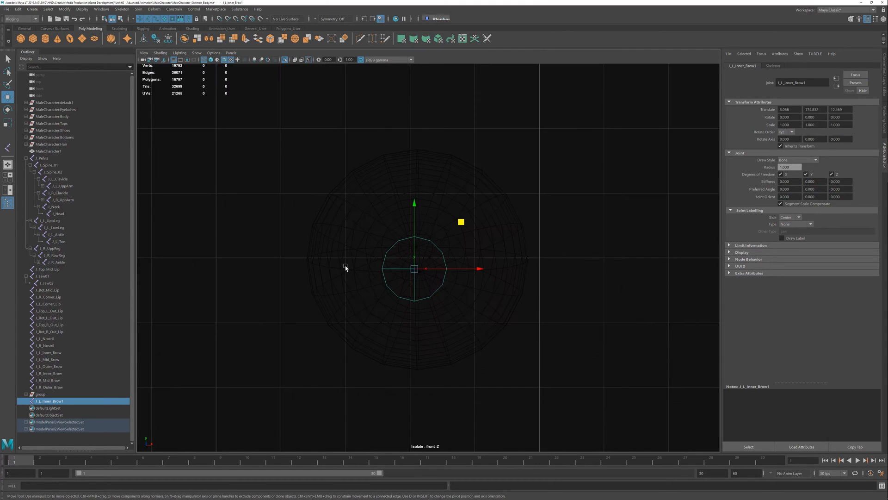
{"action": "scroll", "coordinate": [404, 260], "scroll_direction": "up", "scroll_amount": 5}
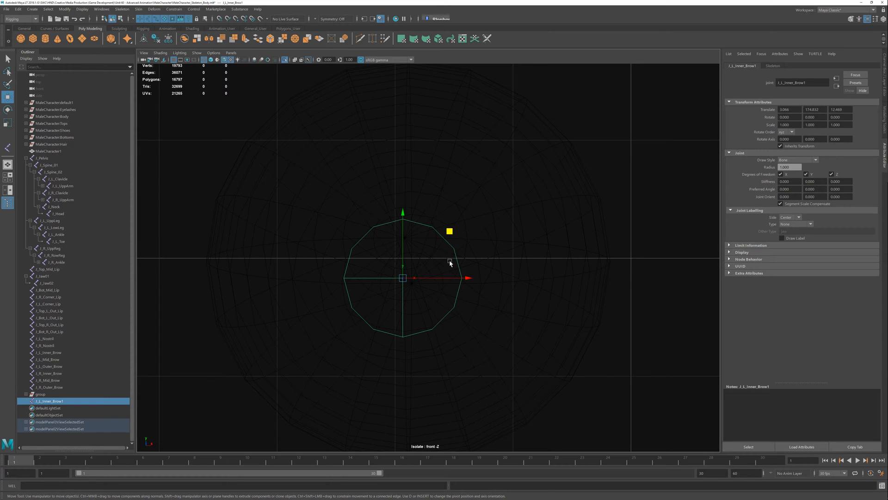
{"action": "left_click_drag", "start_coordinate": [430, 278], "coordinate": [437, 283]}
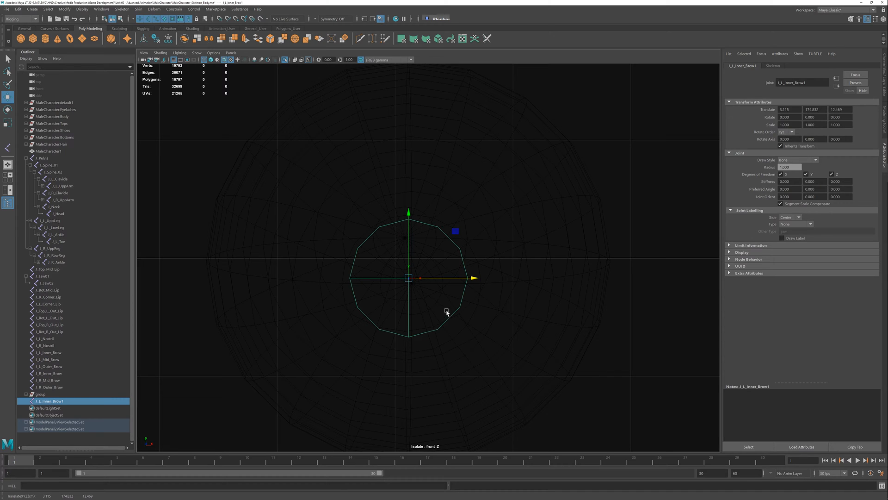
{"action": "left_click", "coordinate": [409, 258]}
{"action": "left_click_drag", "start_coordinate": [409, 259], "coordinate": [415, 241]}
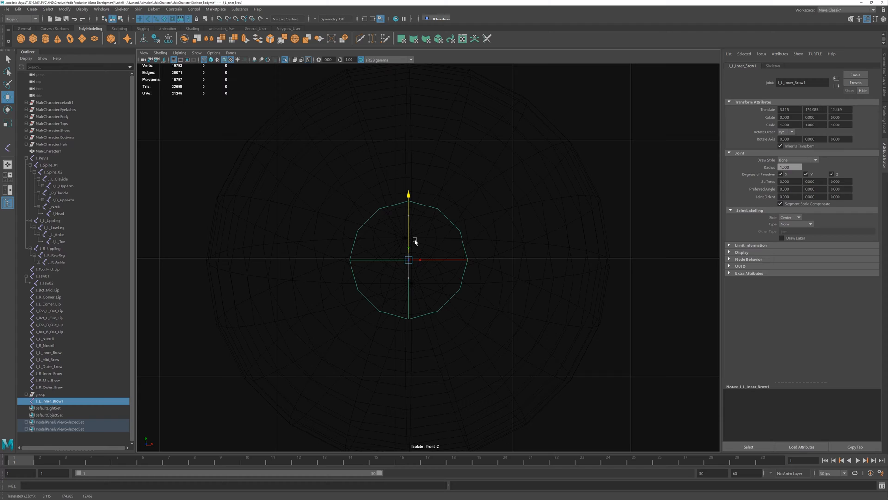
{"action": "left_click_drag", "start_coordinate": [414, 241], "coordinate": [415, 242]}
{"action": "left_click_drag", "start_coordinate": [415, 242], "coordinate": [415, 242]}
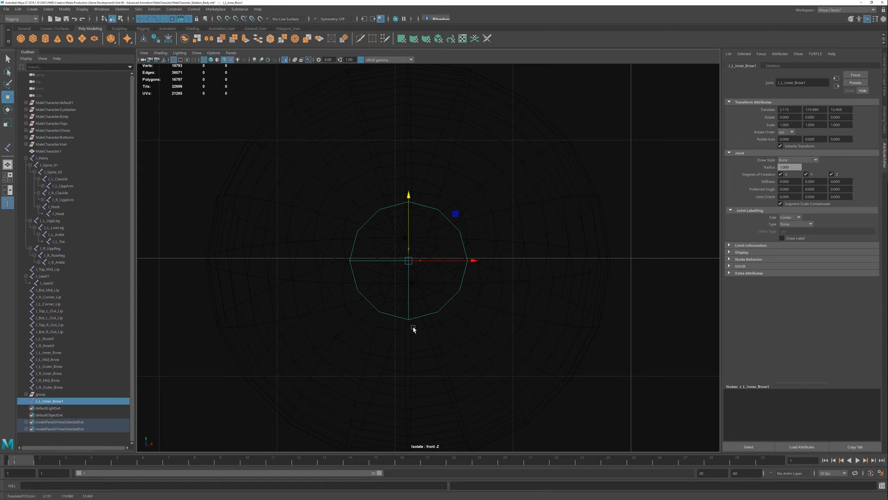
{"action": "left_click", "coordinate": [468, 260]}
{"action": "left_click_drag", "start_coordinate": [469, 260], "coordinate": [468, 261]}
Move the joint back into the middle of the eyeball in the side view, at about Z 9.39, and show that view in wireframe
{"action": "key", "text": "space"}
{"action": "key", "text": "space"}
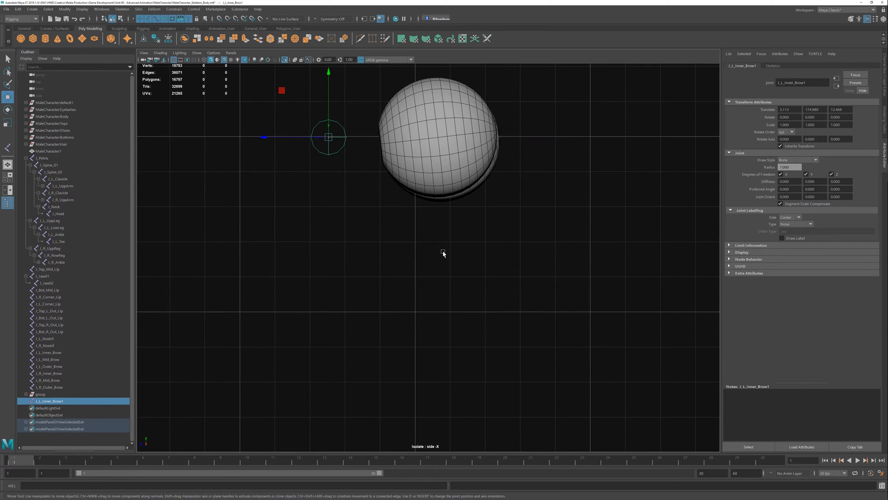
{"action": "middle_click_drag", "start_coordinate": [396, 202], "coordinate": [403, 325], "text": "alt"}
{"action": "right_click_drag", "start_coordinate": [442, 238], "coordinate": [481, 327], "text": "alt"}
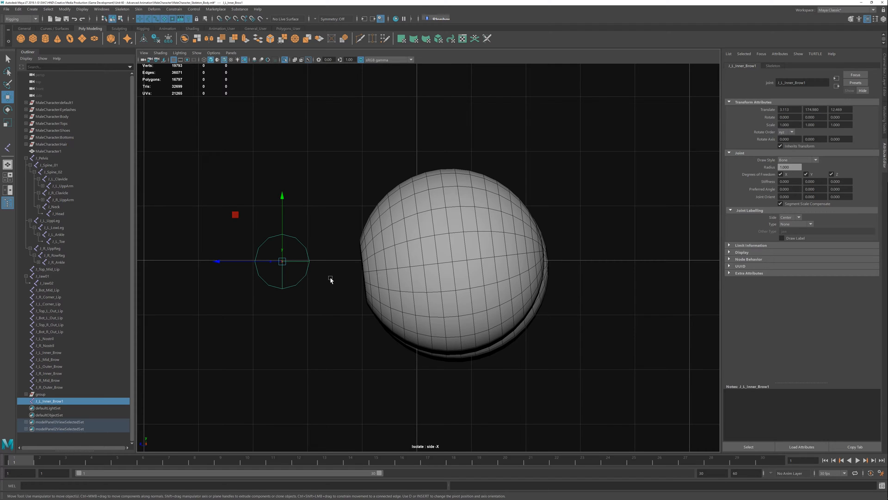
{"action": "left_click_drag", "start_coordinate": [218, 262], "coordinate": [391, 271]}
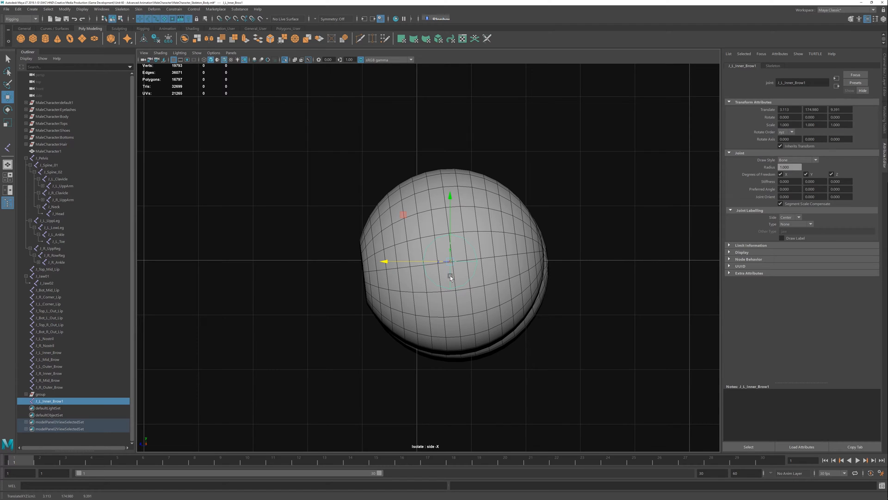
{"action": "left_click", "coordinate": [204, 60]}
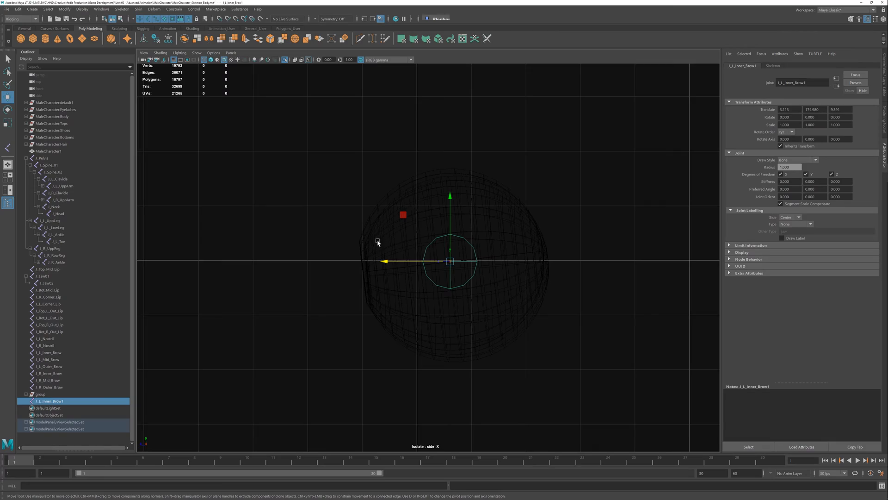
Select the left eyeball's faces on the MaleCharacter1 mesh and isolate only those faces in the side view
{"action": "key", "text": "space"}
{"action": "key", "text": "space"}
{"action": "left_click_drag", "start_coordinate": [470, 240], "coordinate": [539, 293], "text": "alt"}
{"action": "key", "text": "space"}
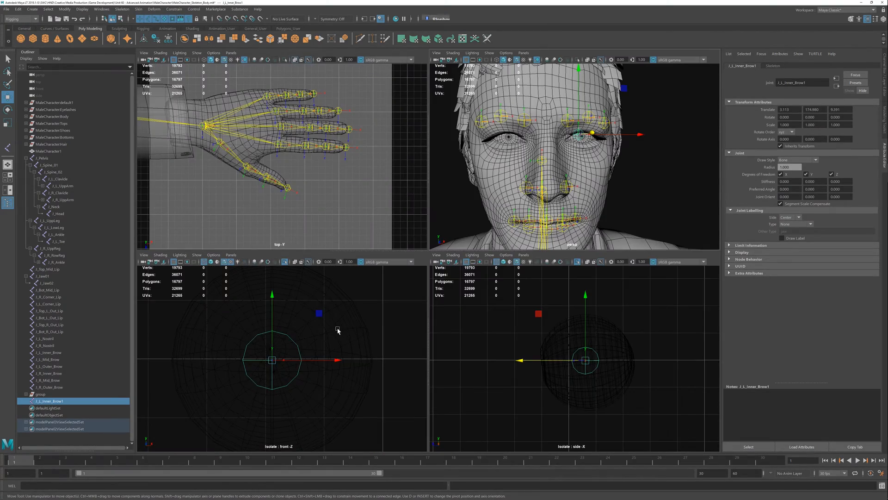
{"action": "key", "text": "space"}
{"action": "scroll", "coordinate": [369, 323], "scroll_direction": "down", "scroll_amount": 5}
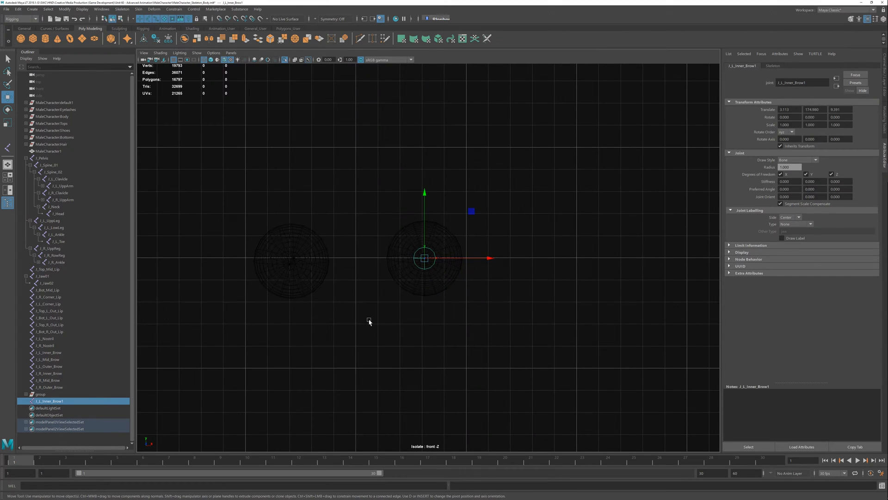
{"action": "key", "text": "space"}
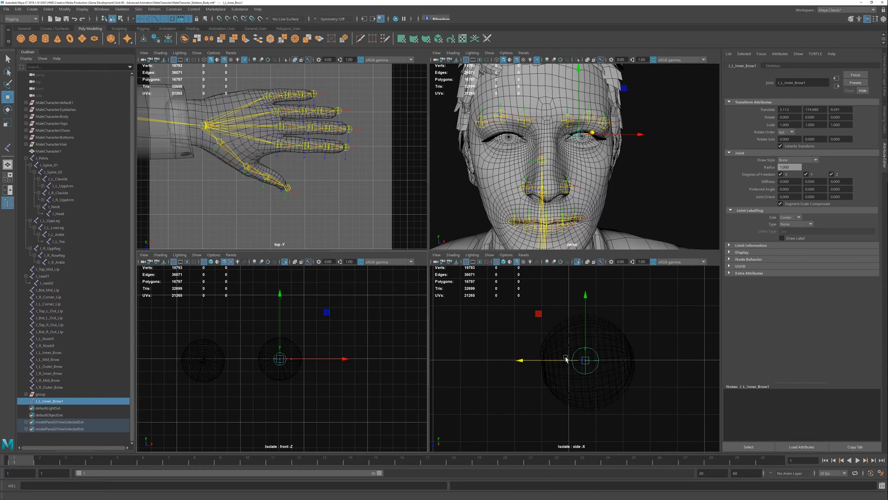
{"action": "left_click", "coordinate": [563, 335]}
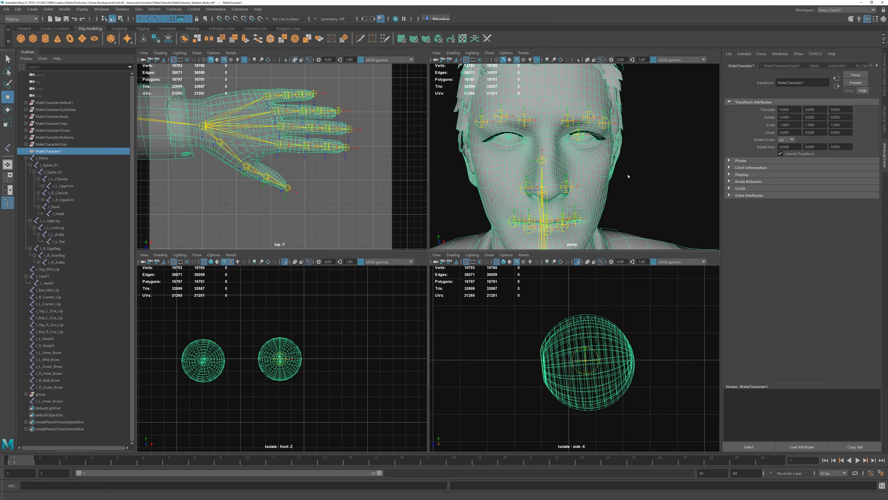
{"action": "right_click_drag", "start_coordinate": [627, 175], "coordinate": [627, 194]}
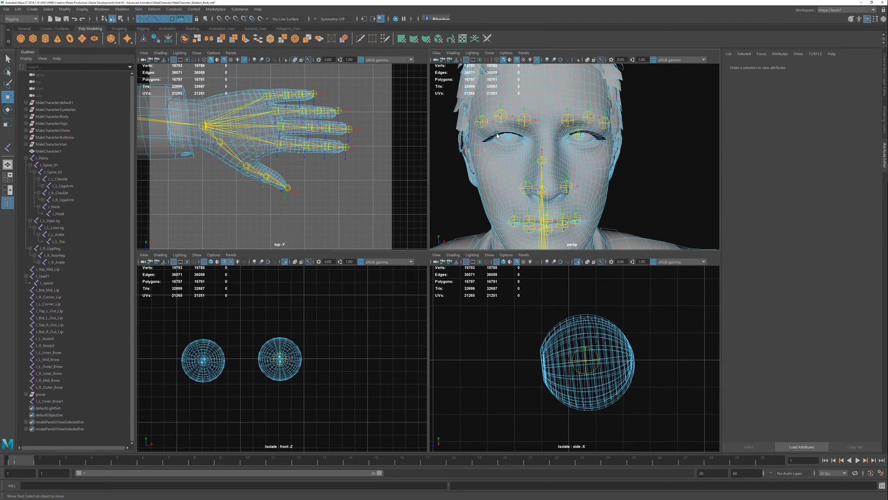
{"action": "left_click", "coordinate": [587, 138]}
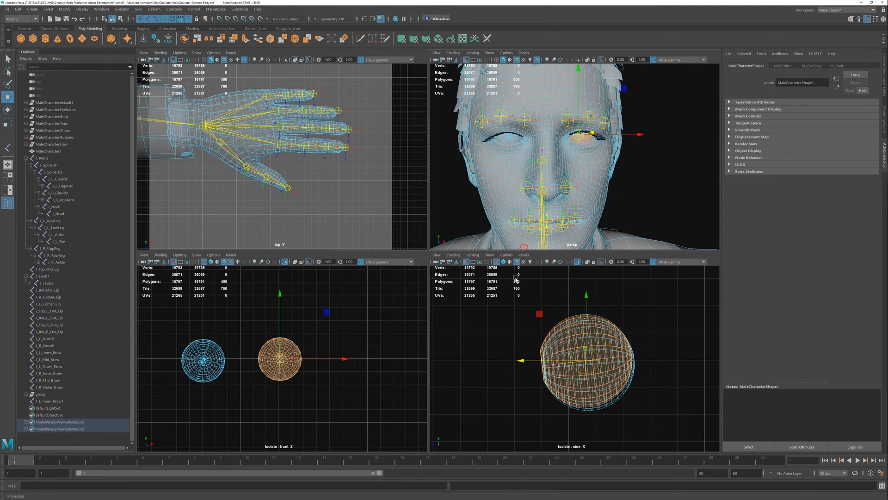
{"action": "left_click", "coordinate": [578, 263]}
{"action": "left_click", "coordinate": [578, 263]}
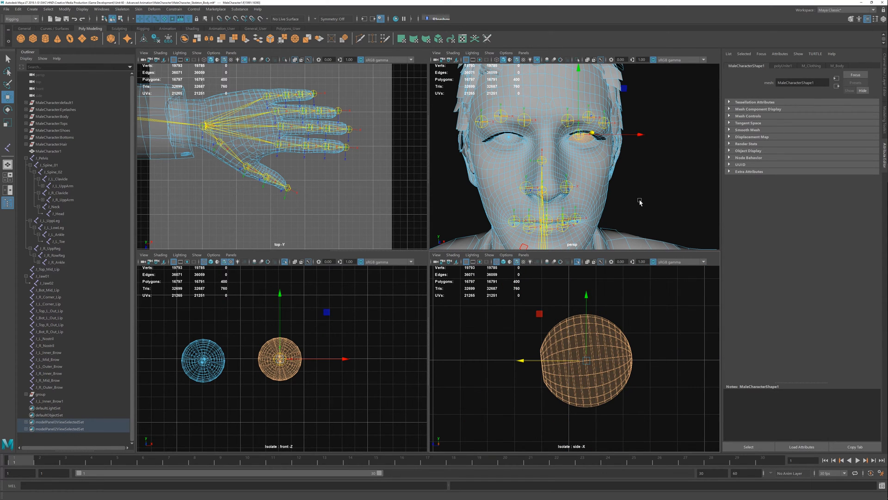
Return the character mesh to object mode and reselect the duplicated joint at the left eye
{"action": "left_click", "coordinate": [595, 147]}
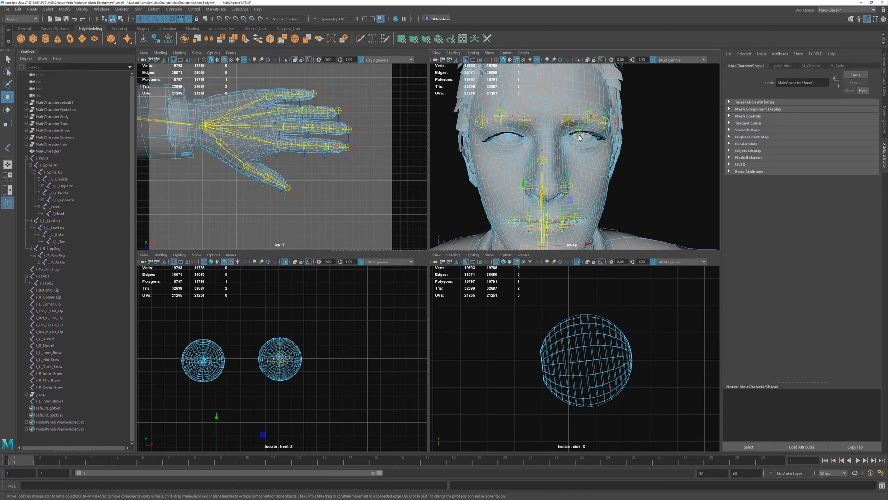
{"action": "right_click_drag", "start_coordinate": [603, 182], "coordinate": [637, 174]}
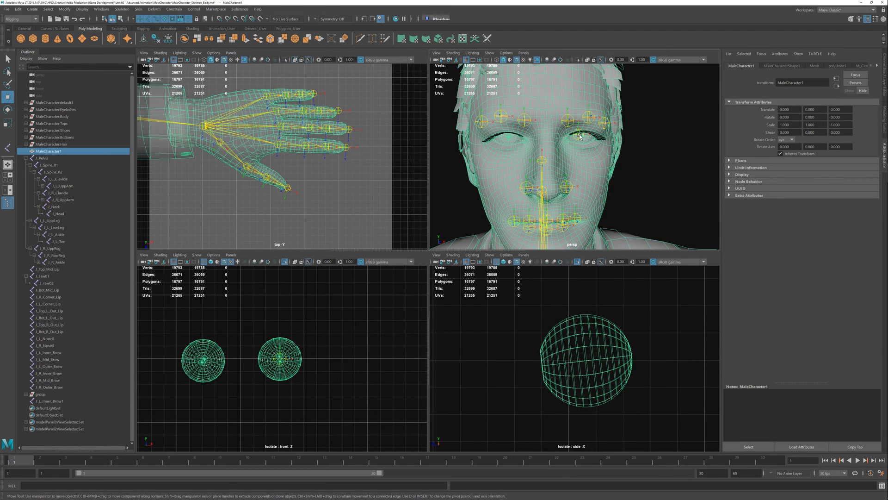
{"action": "left_click", "coordinate": [580, 136]}
Refine the joint's depth at the centre of the isolated left eyeball in the side view, at about Z 9.38
{"action": "scroll", "coordinate": [625, 393], "scroll_direction": "up", "scroll_amount": 3}
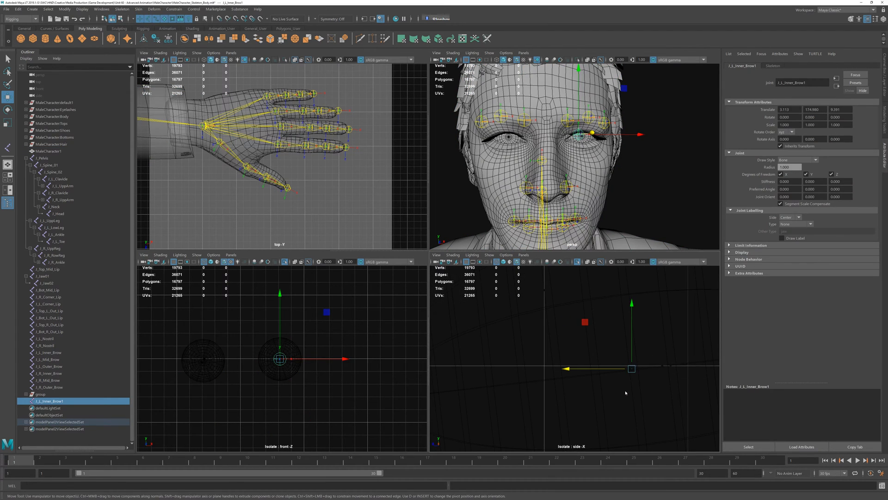
{"action": "key", "text": "space"}
{"action": "key", "text": "f"}
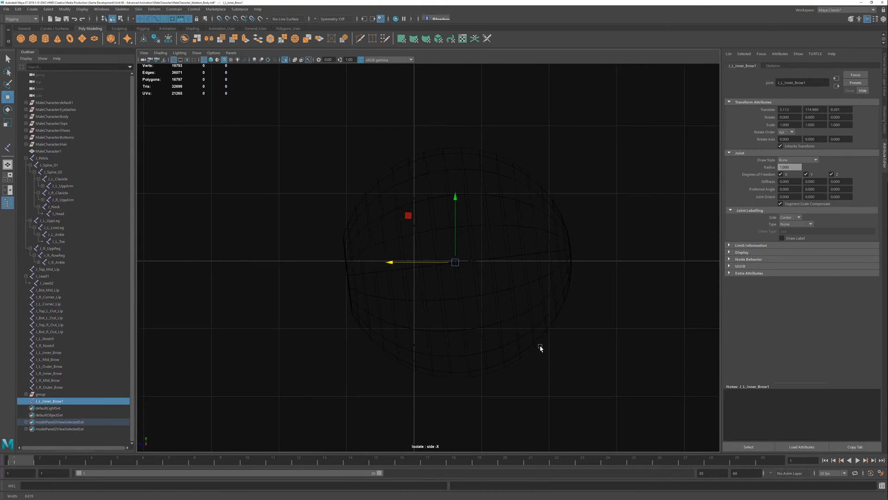
{"action": "scroll", "coordinate": [549, 356], "scroll_direction": "up", "scroll_amount": 5}
{"action": "scroll", "coordinate": [549, 353], "scroll_direction": "down", "scroll_amount": 3}
{"action": "middle_click_drag", "start_coordinate": [531, 275], "coordinate": [474, 264], "text": "alt"}
{"action": "right_click_drag", "start_coordinate": [450, 263], "coordinate": [505, 394], "text": "alt"}
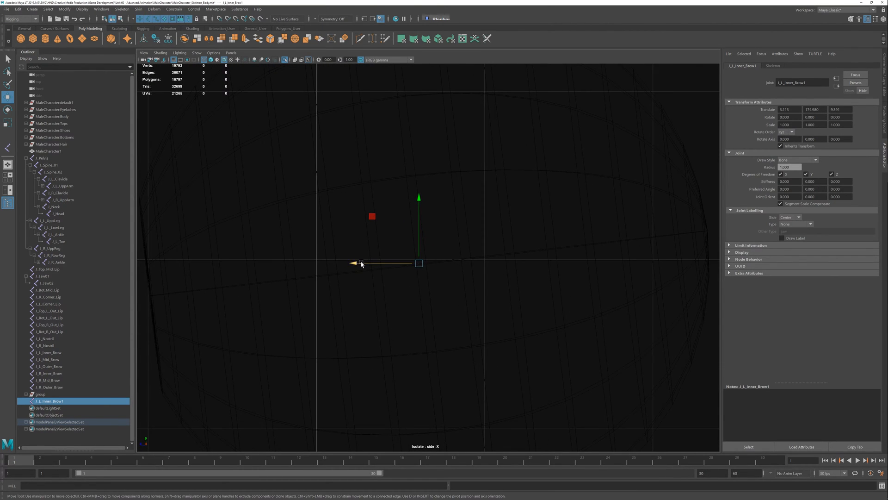
{"action": "right_click_drag", "start_coordinate": [446, 327], "coordinate": [447, 311], "text": "alt"}
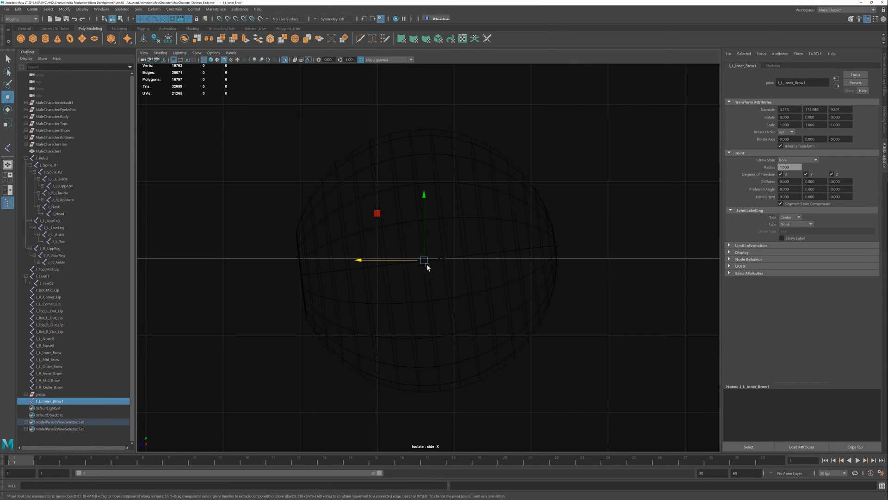
{"action": "right_click_drag", "start_coordinate": [404, 174], "coordinate": [528, 417], "text": "alt"}
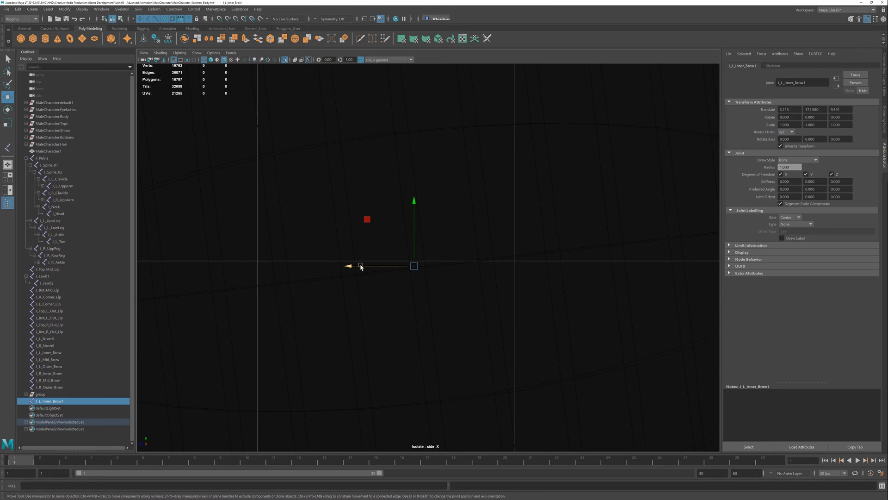
{"action": "left_click_drag", "start_coordinate": [362, 267], "coordinate": [365, 268]}
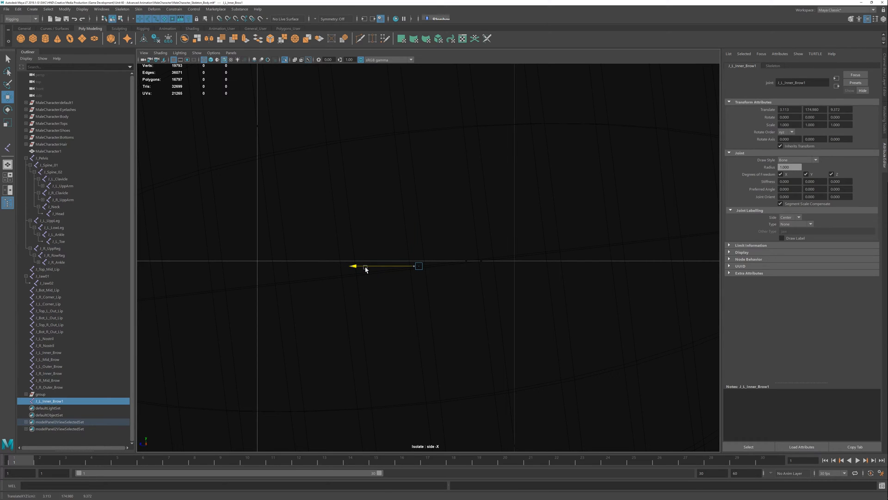
{"action": "left_click_drag", "start_coordinate": [364, 270], "coordinate": [365, 270]}
{"action": "left_click", "coordinate": [364, 267]}
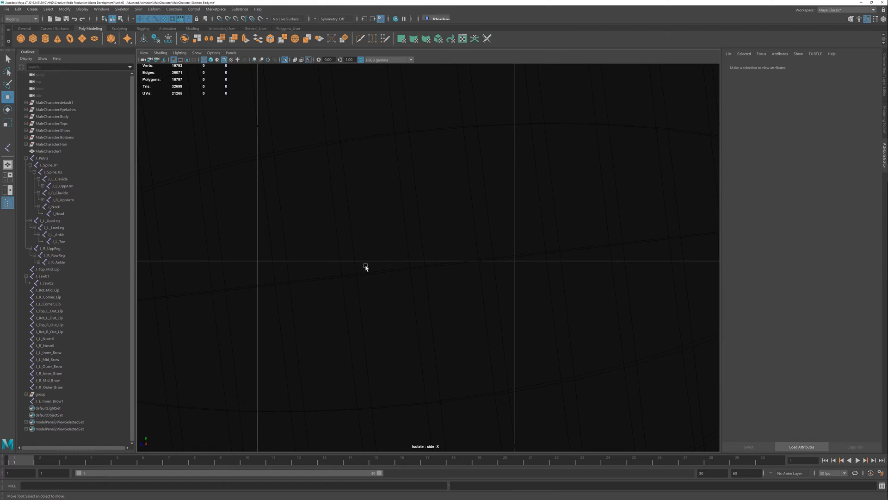
{"action": "left_click", "coordinate": [420, 271]}
{"action": "left_click_drag", "start_coordinate": [396, 265], "coordinate": [397, 267]}
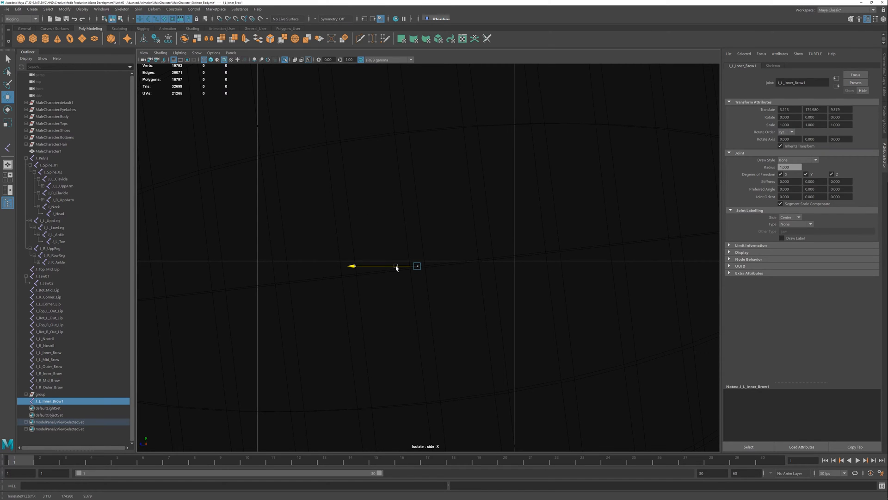
Select the left eye joint in the perspective view and duplicate it for the right eye
{"action": "scroll", "coordinate": [435, 324], "scroll_direction": "down", "scroll_amount": 5}
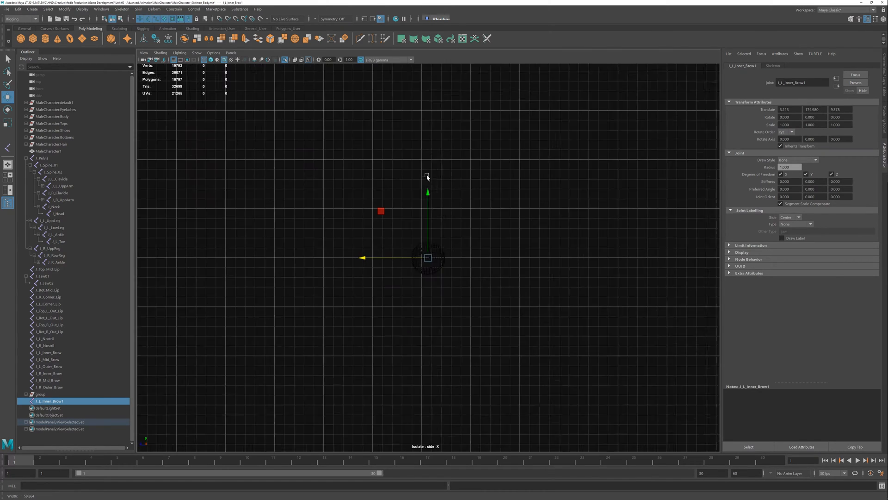
{"action": "key", "text": "space"}
{"action": "key", "text": "space"}
{"action": "mouse_move", "coordinate": [470, 248]}
{"action": "left_mouse_down", "text": "alt"}
{"action": "mouse_move", "coordinate": [433, 258]}
{"action": "mouse_move", "coordinate": [465, 253]}
{"action": "left_mouse_up", "text": "alt"}
{"action": "left_click", "coordinate": [438, 216]}
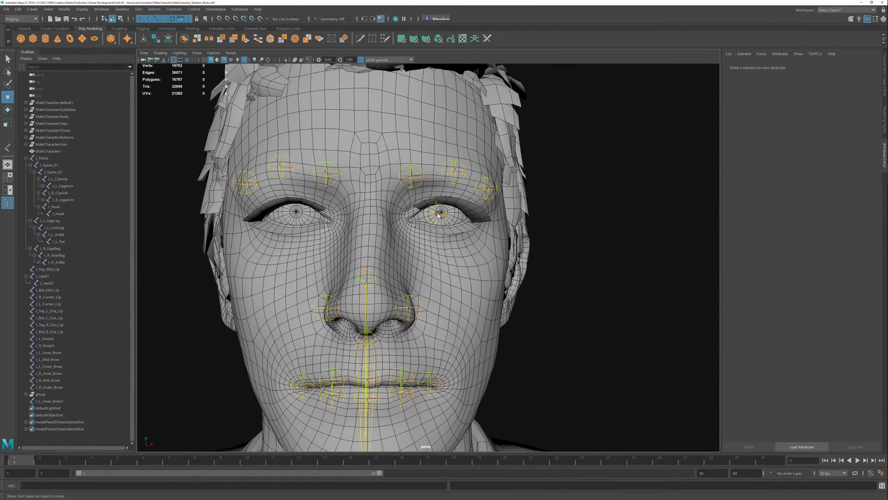
{"action": "left_click", "coordinate": [436, 218]}
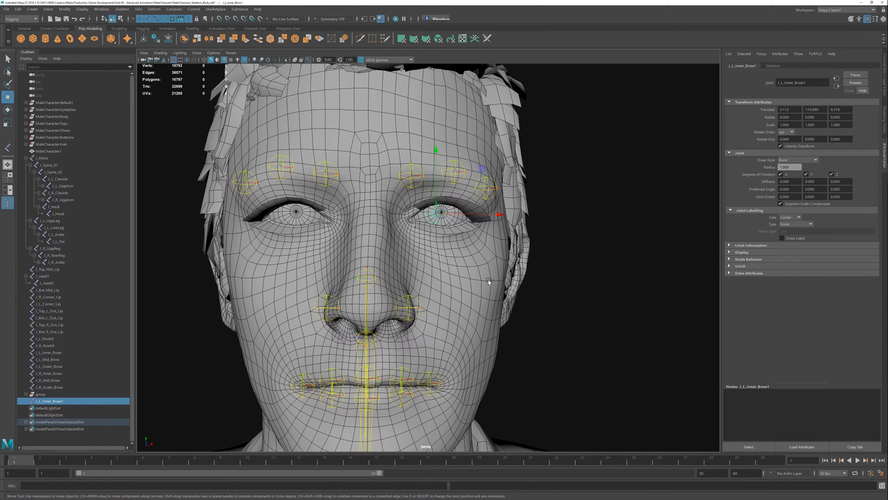
{"action": "key", "text": "ctrl+d"}
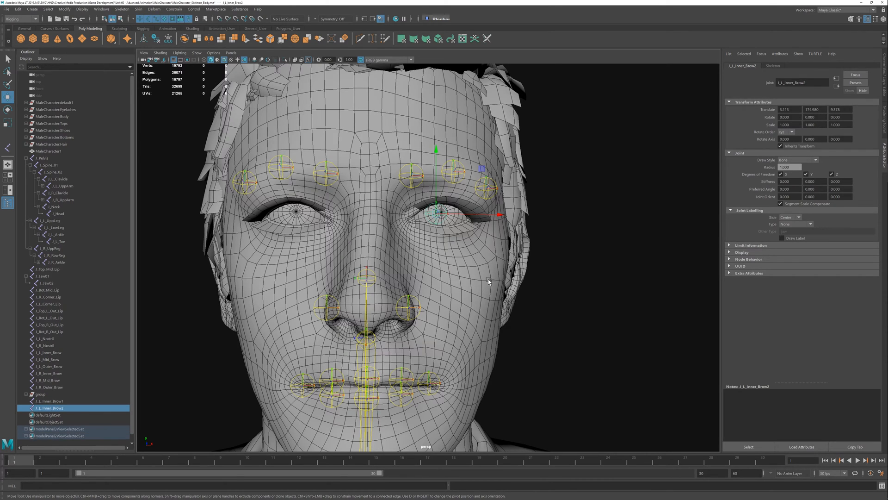
Move the new joint along X to the centre of the right eyeball in the front view, at about X -2.88
{"action": "key", "text": "space"}
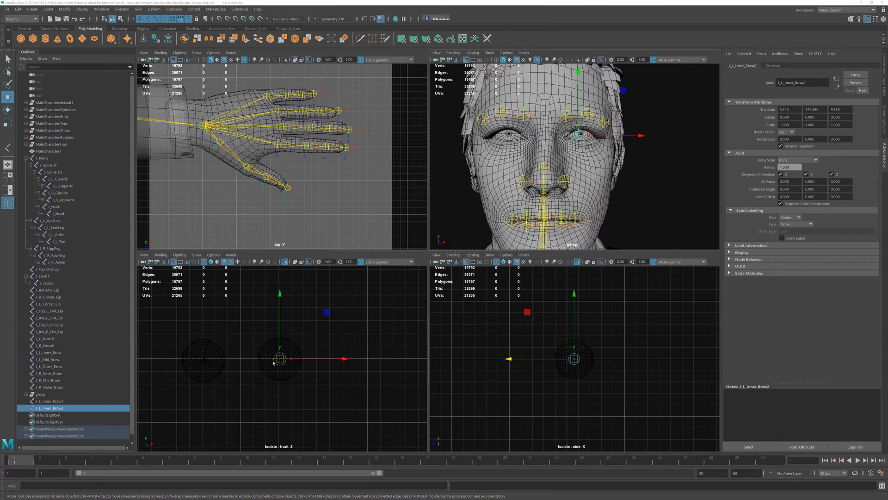
{"action": "key", "text": "space"}
{"action": "left_click_drag", "start_coordinate": [489, 259], "coordinate": [335, 276]}
{"action": "right_click_drag", "start_coordinate": [335, 277], "coordinate": [430, 407], "text": "alt"}
{"action": "middle_click_drag", "start_coordinate": [292, 292], "coordinate": [698, 248], "text": "alt"}
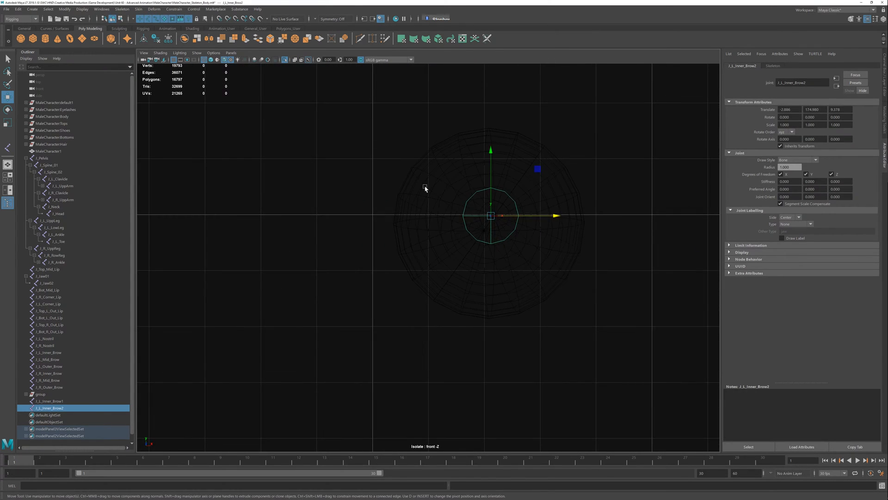
Move the right eye joint closer to the eyeball's centre in the front view, at about X -2.90, Y 174.84
{"action": "right_click_drag", "start_coordinate": [425, 188], "coordinate": [537, 202], "text": "alt"}
{"action": "middle_click_drag", "start_coordinate": [540, 198], "coordinate": [342, 276], "text": "alt"}
{"action": "right_click_drag", "start_coordinate": [324, 247], "coordinate": [381, 312], "text": "alt"}
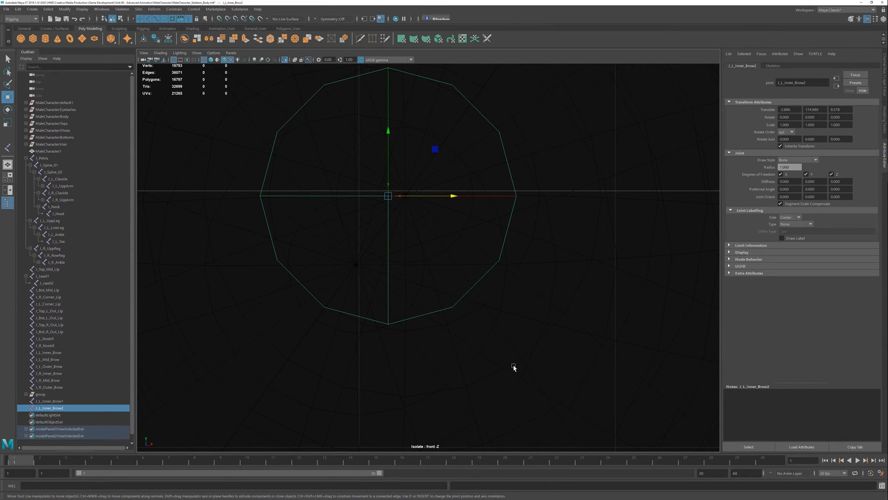
{"action": "right_click_drag", "start_coordinate": [513, 368], "coordinate": [461, 314], "text": "alt"}
{"action": "right_click_drag", "start_coordinate": [463, 316], "coordinate": [466, 337], "text": "alt"}
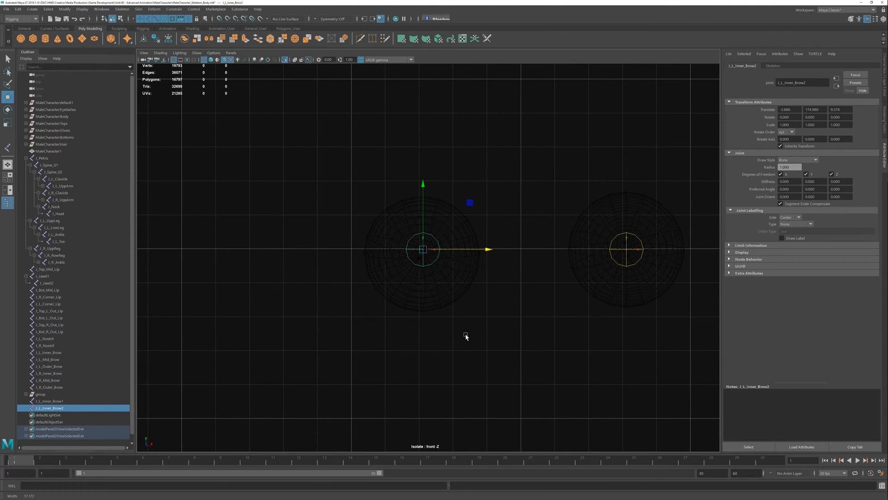
{"action": "right_click_drag", "start_coordinate": [466, 336], "coordinate": [517, 400], "text": "alt"}
{"action": "middle_click_drag", "start_coordinate": [417, 304], "coordinate": [441, 298], "text": "alt"}
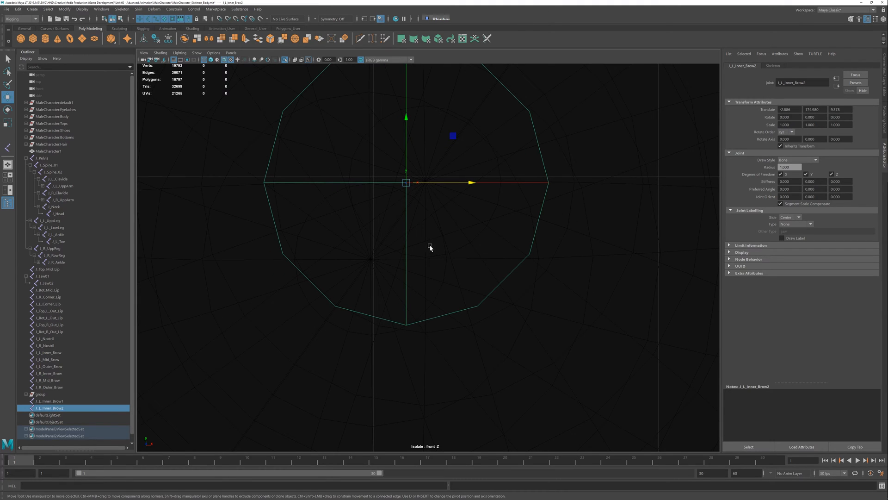
{"action": "scroll", "coordinate": [431, 253], "scroll_direction": "down", "scroll_amount": 4}
{"action": "scroll", "coordinate": [432, 250], "scroll_direction": "up", "scroll_amount": 4}
{"action": "left_click_drag", "start_coordinate": [406, 138], "coordinate": [406, 202]}
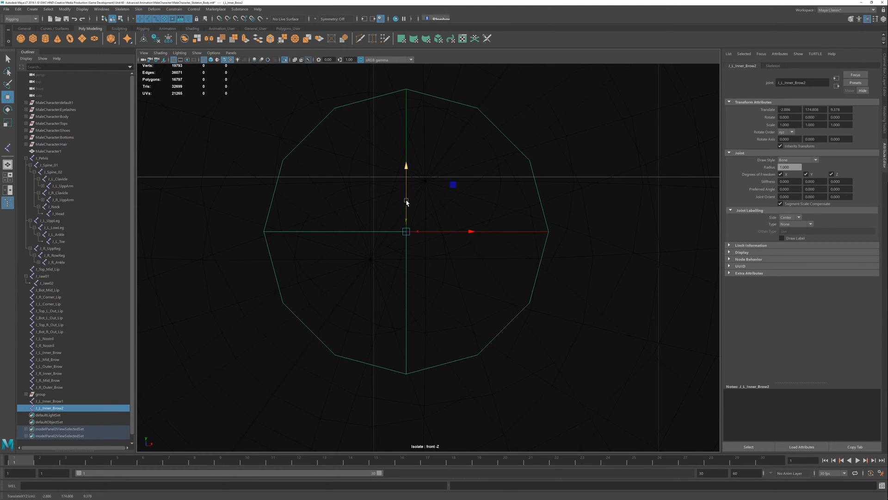
{"action": "left_click_drag", "start_coordinate": [454, 232], "coordinate": [447, 233]}
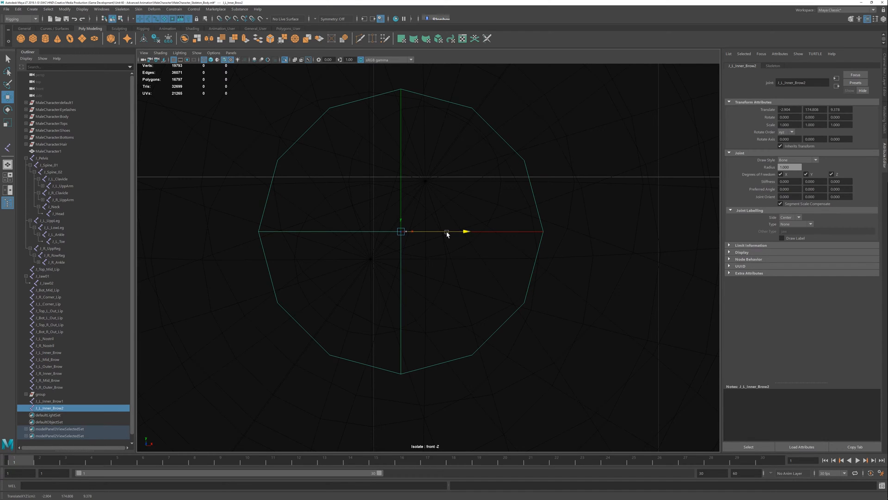
{"action": "left_click_drag", "start_coordinate": [402, 212], "coordinate": [402, 200]}
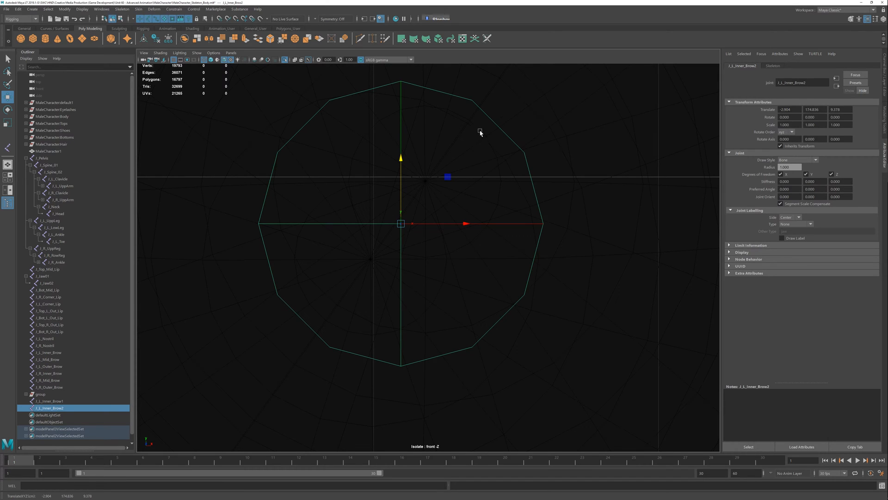
Fine-tune the right eye joint at the eyeball's centre in the front view, to about X -2.913, Y 174.837
{"action": "left_click", "coordinate": [401, 160]}
{"action": "left_click_drag", "start_coordinate": [401, 160], "coordinate": [402, 160]}
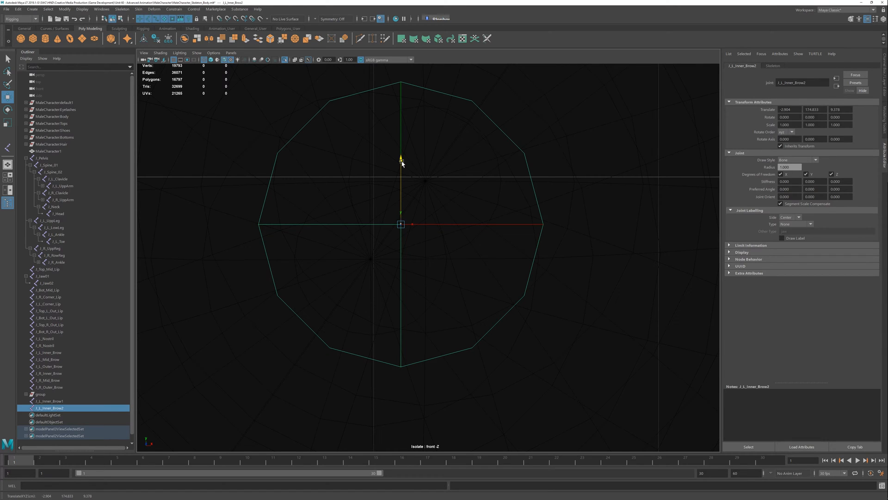
{"action": "left_click_drag", "start_coordinate": [402, 163], "coordinate": [403, 162]}
{"action": "left_click_drag", "start_coordinate": [403, 163], "coordinate": [402, 163]}
{"action": "left_click_drag", "start_coordinate": [402, 162], "coordinate": [403, 163]}
{"action": "left_click", "coordinate": [173, 61]}
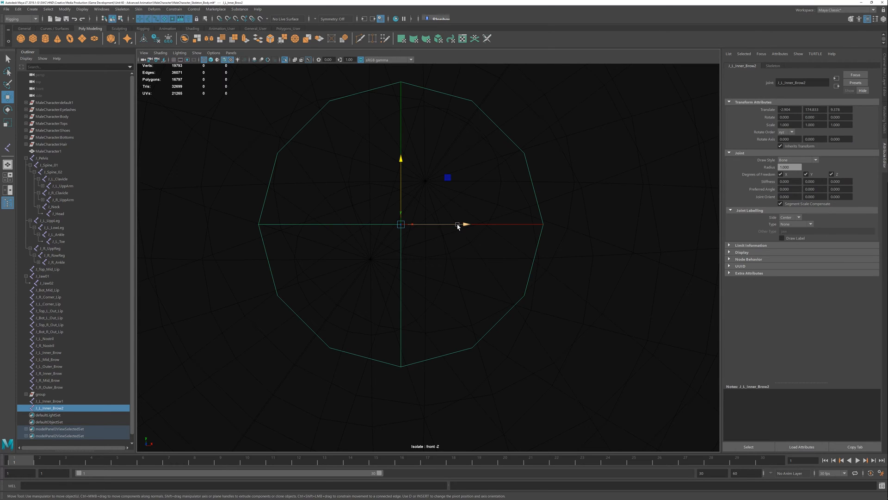
{"action": "left_click_drag", "start_coordinate": [457, 224], "coordinate": [454, 228]}
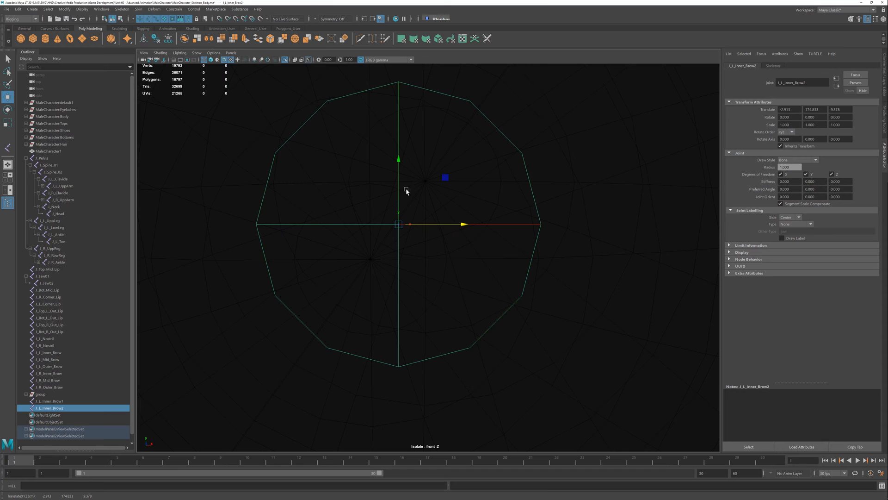
{"action": "left_click", "coordinate": [399, 190]}
{"action": "left_click_drag", "start_coordinate": [399, 190], "coordinate": [399, 189]}
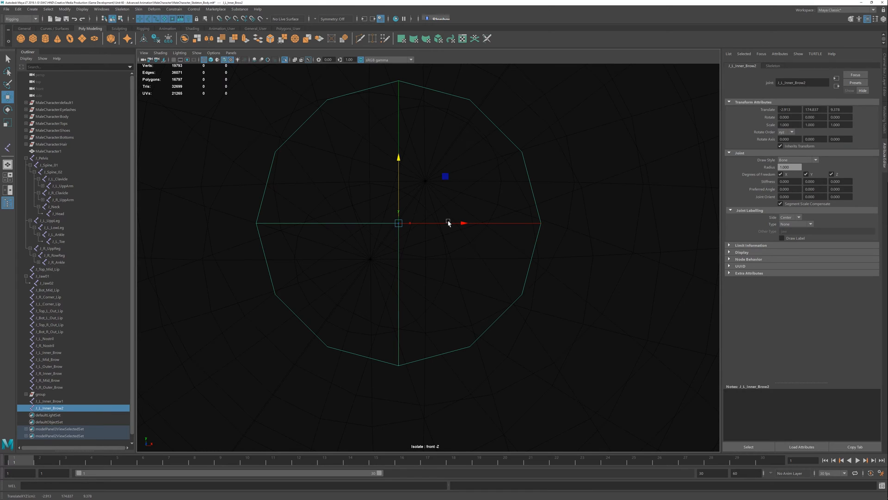
Select the right eyeball's faces on the character mesh, isolate them in the side view and return the mesh to object mode
{"action": "key", "text": "space"}
{"action": "key", "text": "space"}
{"action": "mouse_move", "coordinate": [350, 221]}
{"action": "left_mouse_down", "text": "alt"}
{"action": "mouse_move", "coordinate": [386, 217]}
{"action": "mouse_move", "coordinate": [286, 237]}
{"action": "mouse_move", "coordinate": [366, 221]}
{"action": "mouse_move", "coordinate": [283, 223]}
{"action": "left_mouse_up", "text": "alt"}
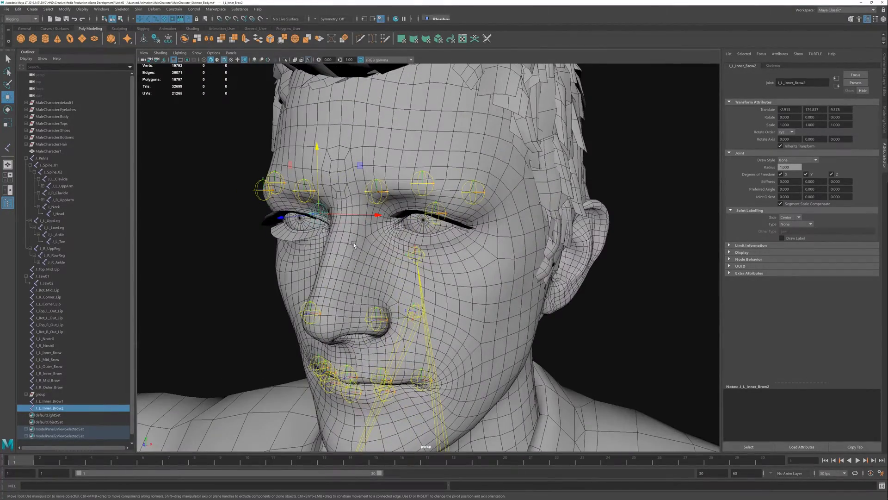
{"action": "key", "text": "space"}
{"action": "left_click_drag", "start_coordinate": [544, 186], "coordinate": [533, 165], "text": "alt"}
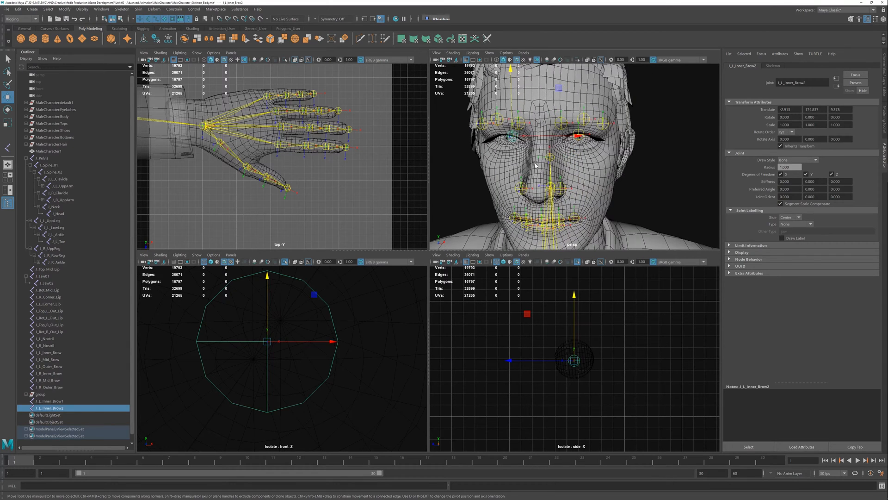
{"action": "left_click", "coordinate": [531, 161]}
{"action": "mouse_move", "coordinate": [531, 161]}
{"action": "right_mouse_down"}
{"action": "mouse_move", "coordinate": [507, 160]}
{"action": "mouse_move", "coordinate": [530, 179]}
{"action": "right_mouse_up"}
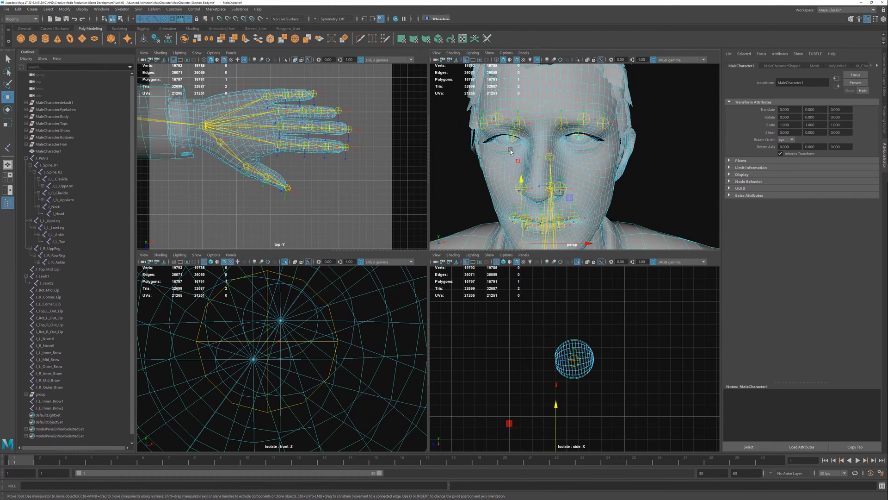
{"action": "double_click", "coordinate": [503, 140]}
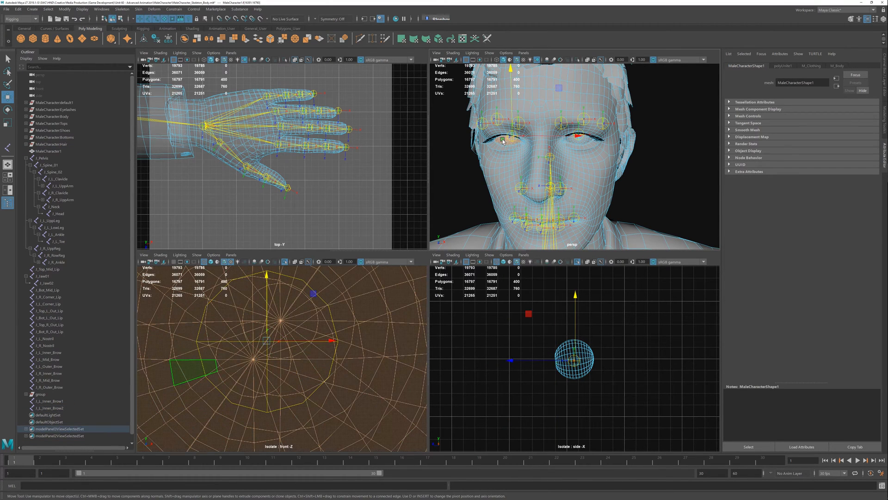
{"action": "left_click", "coordinate": [577, 262]}
{"action": "left_click", "coordinate": [576, 262]}
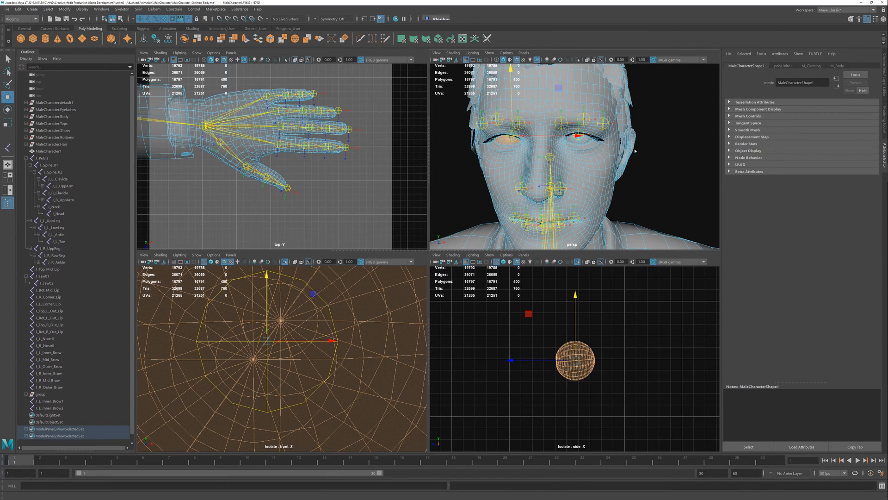
{"action": "right_click_drag", "start_coordinate": [606, 156], "coordinate": [642, 144]}
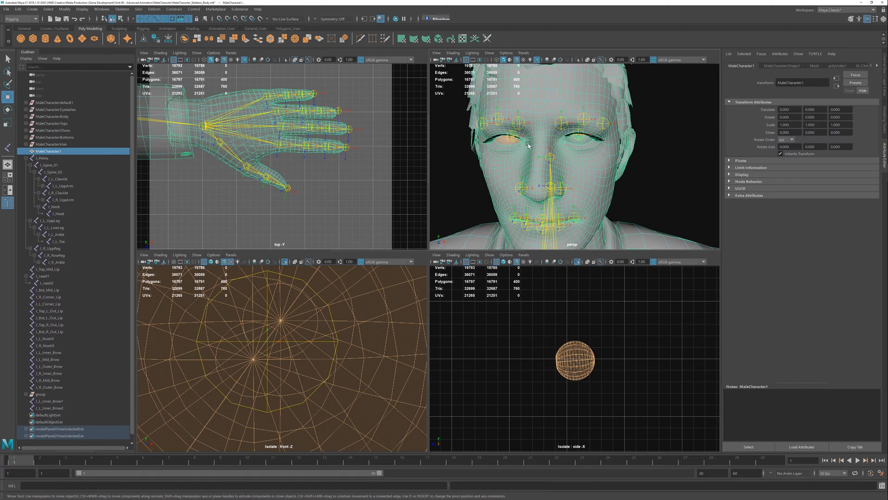
Reselect the right eye joint and move it along Z to the centre of the isolated eyeball, at about Z 9.29
{"action": "left_click", "coordinate": [513, 141]}
{"action": "key", "text": "space"}
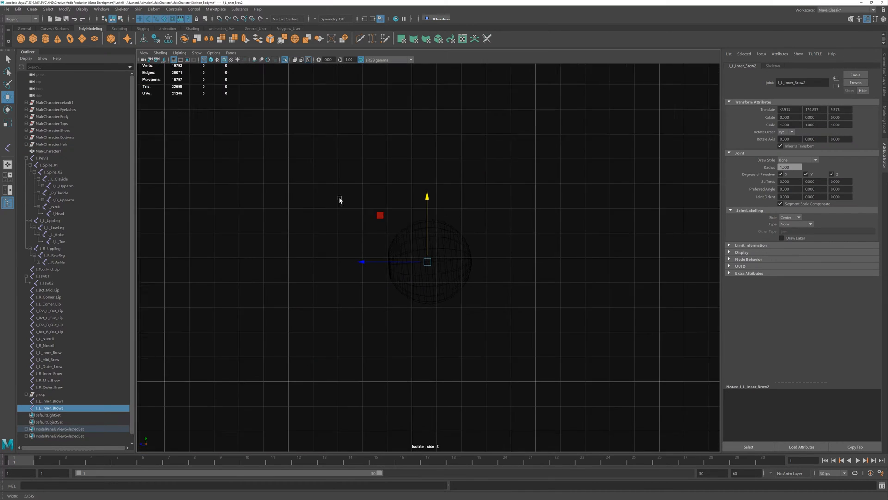
{"action": "key", "text": "f"}
{"action": "scroll", "coordinate": [476, 263], "scroll_direction": "down", "scroll_amount": 5}
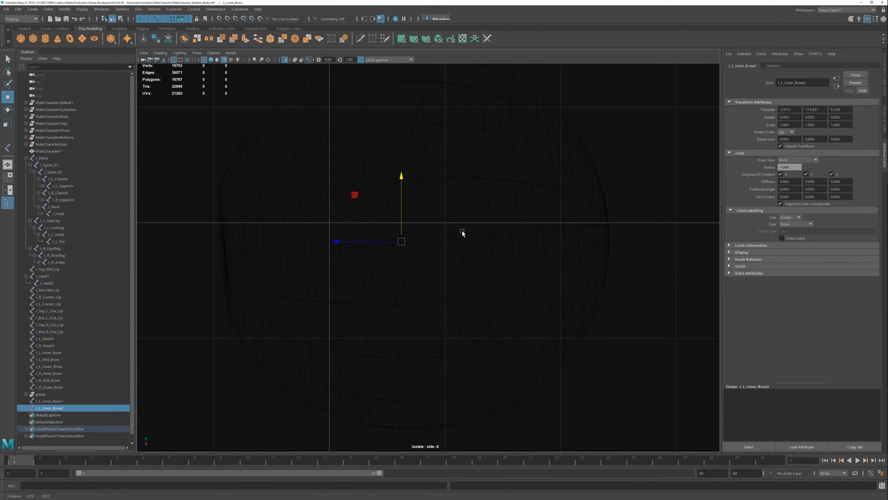
{"action": "scroll", "coordinate": [467, 282], "scroll_direction": "up", "scroll_amount": 2}
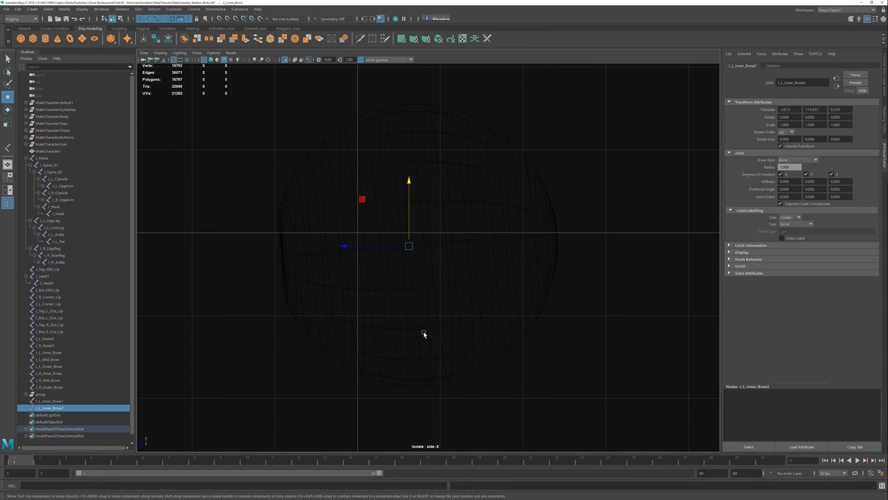
{"action": "scroll", "coordinate": [410, 321], "scroll_direction": "up", "scroll_amount": 3}
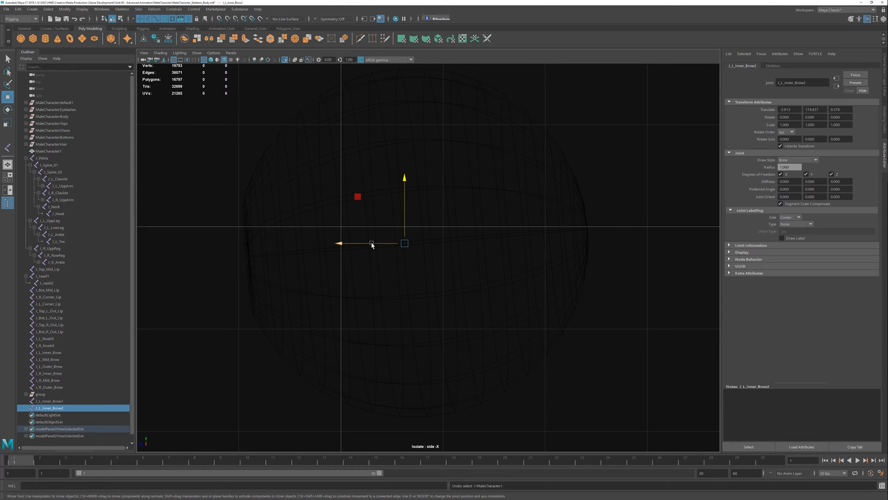
{"action": "left_click_drag", "start_coordinate": [373, 245], "coordinate": [379, 242]}
{"action": "right_click_drag", "start_coordinate": [378, 243], "coordinate": [522, 390], "text": "alt"}
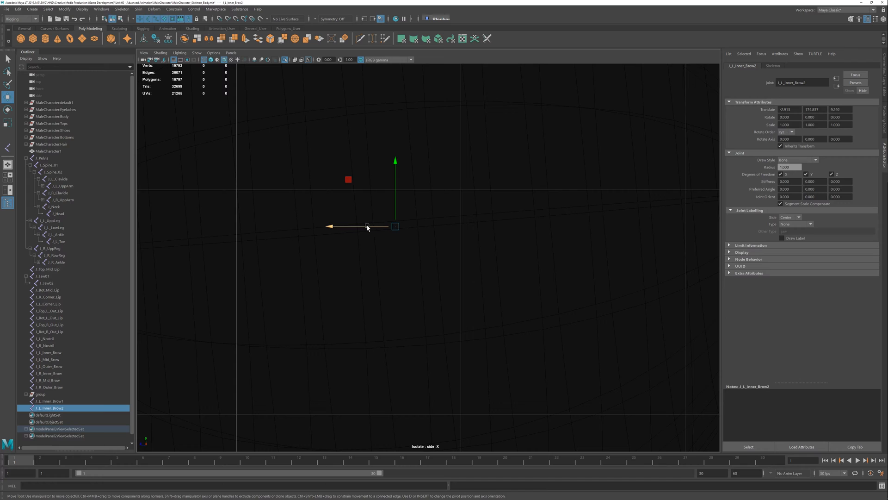
{"action": "left_click_drag", "start_coordinate": [368, 227], "coordinate": [367, 228]}
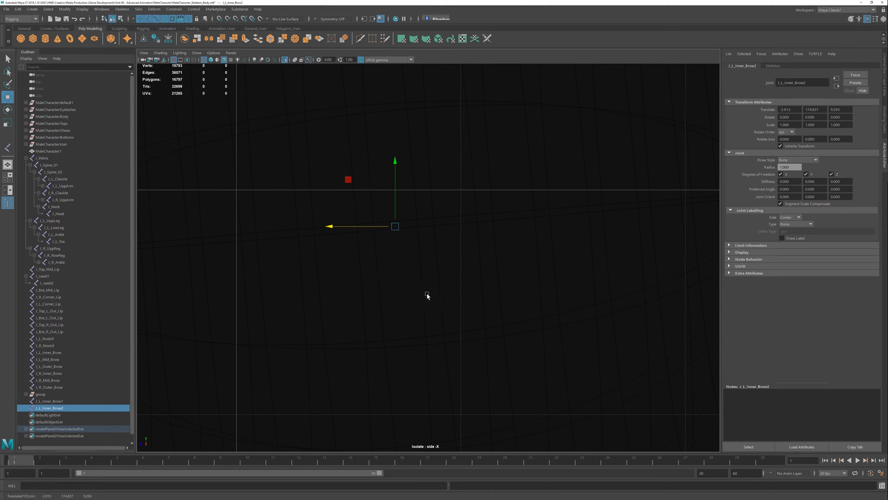
Deselect the joint and examine the placement of both eye joints from either side of the head in the perspective view
{"action": "key", "text": "space"}
{"action": "key", "text": "space"}
{"action": "left_click_drag", "start_coordinate": [467, 194], "coordinate": [574, 197], "text": "alt"}
{"action": "left_click", "coordinate": [556, 249]}
{"action": "scroll", "coordinate": [556, 248], "scroll_direction": "down", "scroll_amount": 6}
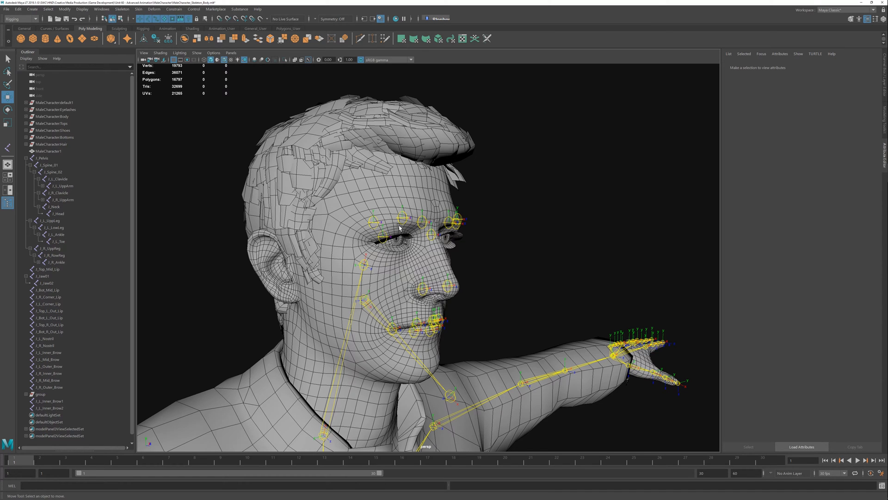
{"action": "scroll", "coordinate": [400, 226], "scroll_direction": "up", "scroll_amount": 5}
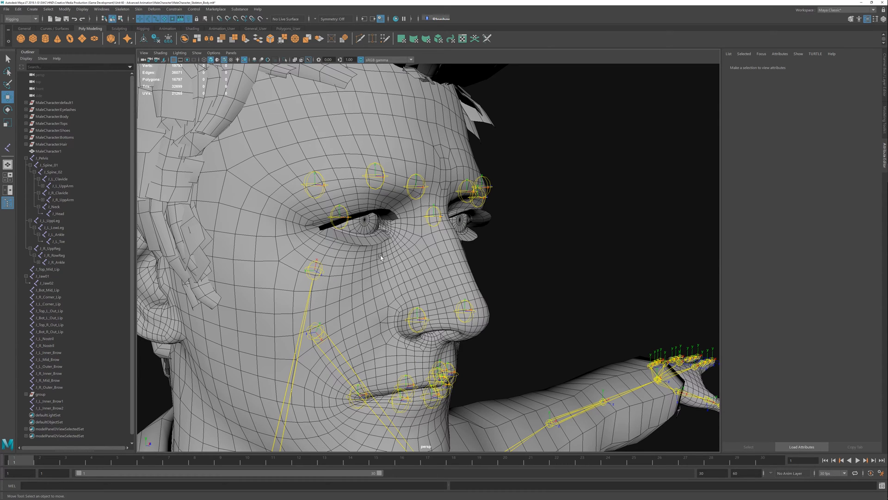
{"action": "key", "text": "space"}
{"action": "key", "text": "space"}
{"action": "right_click_drag", "start_coordinate": [463, 278], "coordinate": [360, 189], "text": "alt"}
{"action": "left_click_drag", "start_coordinate": [602, 245], "coordinate": [355, 228], "text": "alt"}
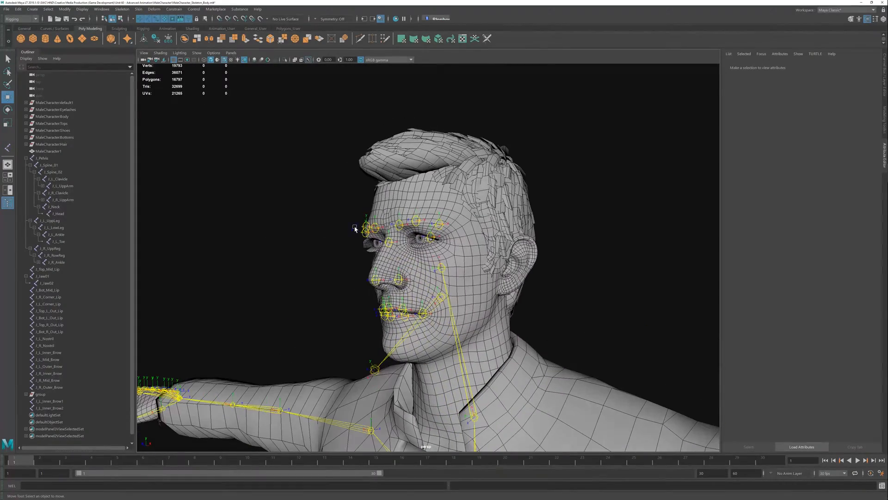
{"action": "right_click_drag", "start_coordinate": [394, 216], "coordinate": [440, 216], "text": "alt"}
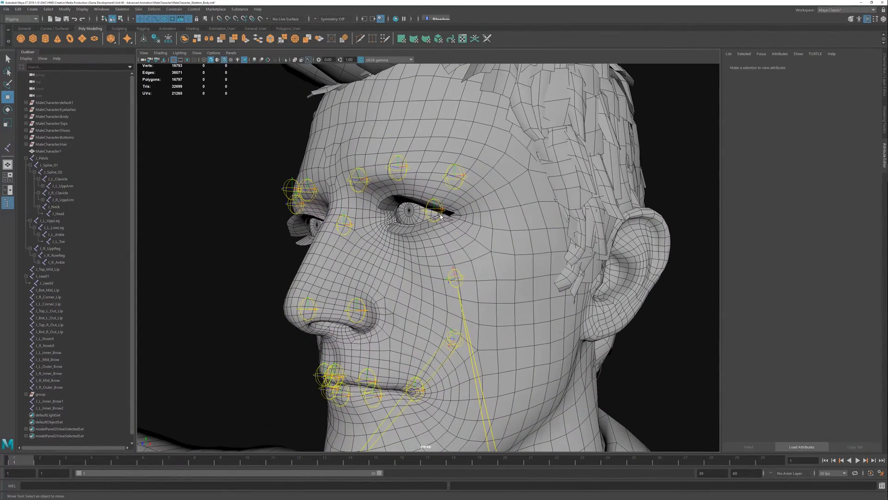
Check the contents of the leftover group holding the pasted cube and delete the group from the scene
{"action": "left_click", "coordinate": [59, 401]}
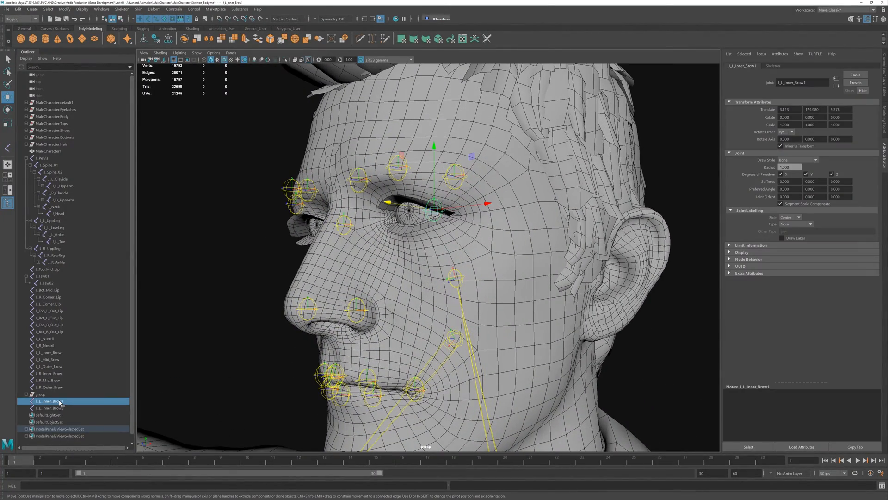
{"action": "left_click", "coordinate": [40, 394]}
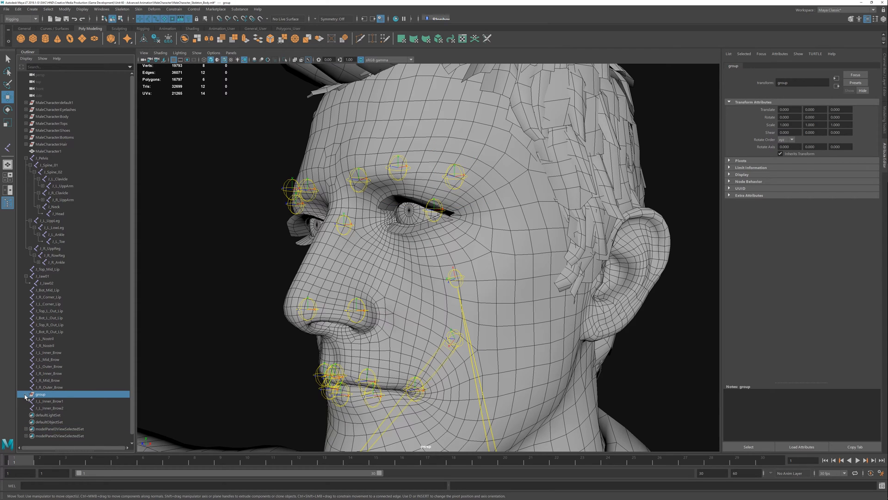
{"action": "key", "text": "ctrl+v"}
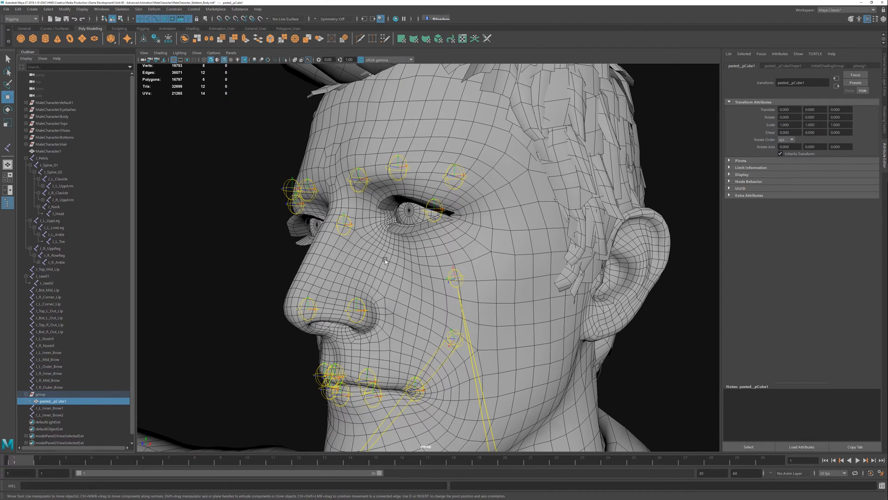
{"action": "scroll", "coordinate": [385, 261], "scroll_direction": "down", "scroll_amount": 10}
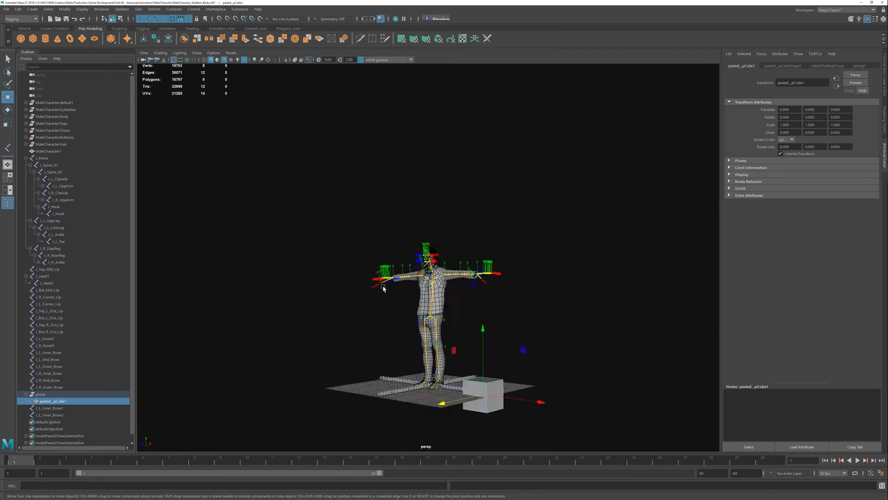
{"action": "scroll", "coordinate": [384, 289], "scroll_direction": "up", "scroll_amount": 2}
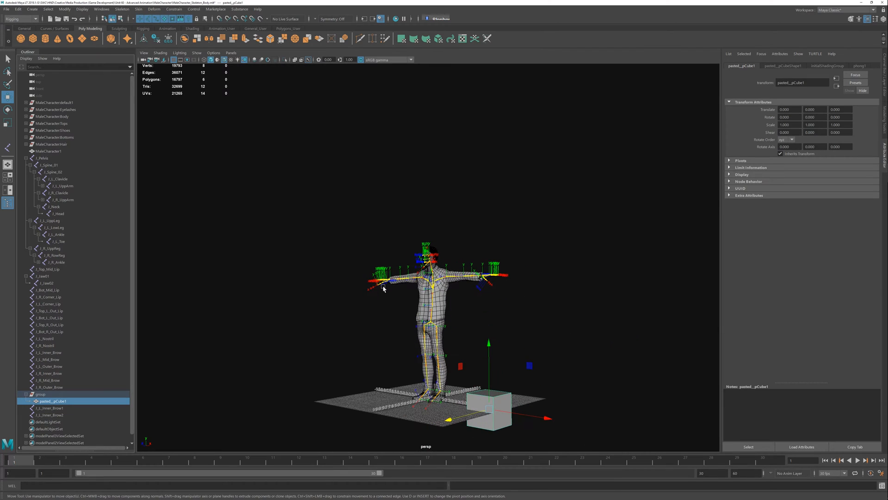
{"action": "left_click", "coordinate": [46, 395]}
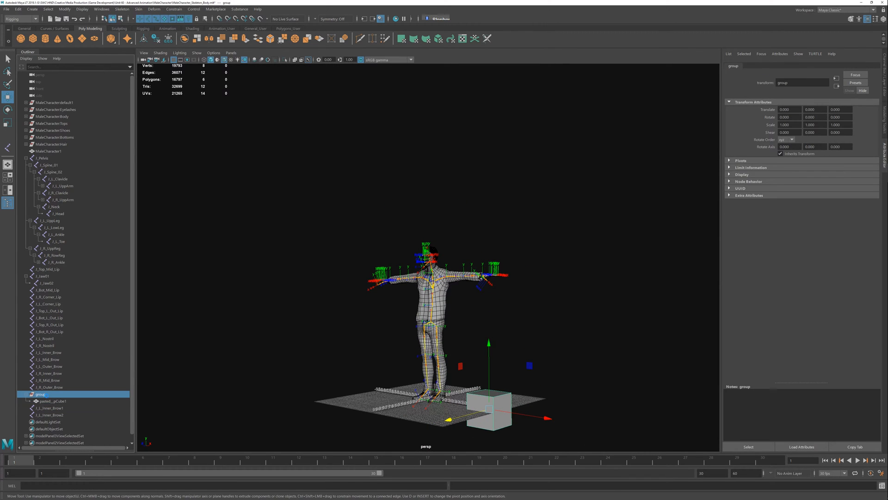
{"action": "key", "text": "Delete"}
Rename the left eye joint, still called J_L_Inner_Brow1, as J_L_Eye
{"action": "scroll", "coordinate": [429, 311], "scroll_direction": "up", "scroll_amount": 4}
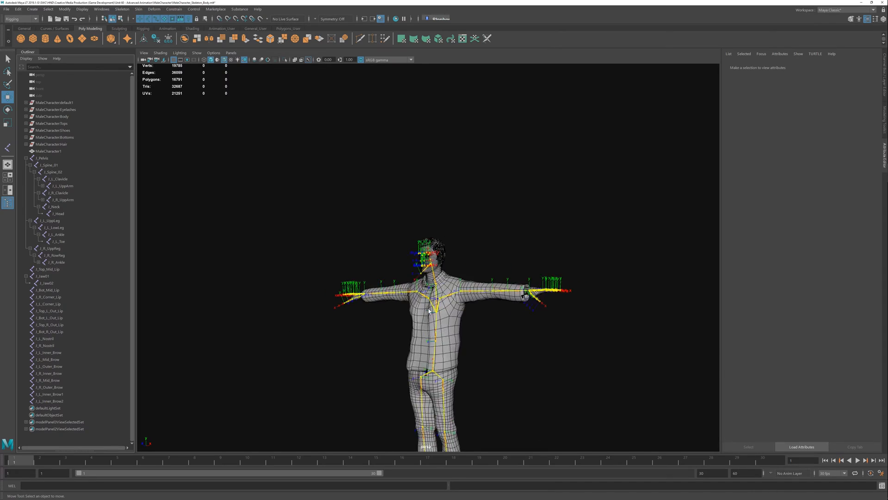
{"action": "right_click_drag", "start_coordinate": [429, 309], "coordinate": [464, 232], "text": "alt"}
{"action": "right_click_drag", "start_coordinate": [401, 294], "coordinate": [437, 257], "text": "alt"}
{"action": "left_click_drag", "start_coordinate": [445, 249], "coordinate": [432, 250], "text": "alt"}
{"action": "left_click", "coordinate": [116, 395]}
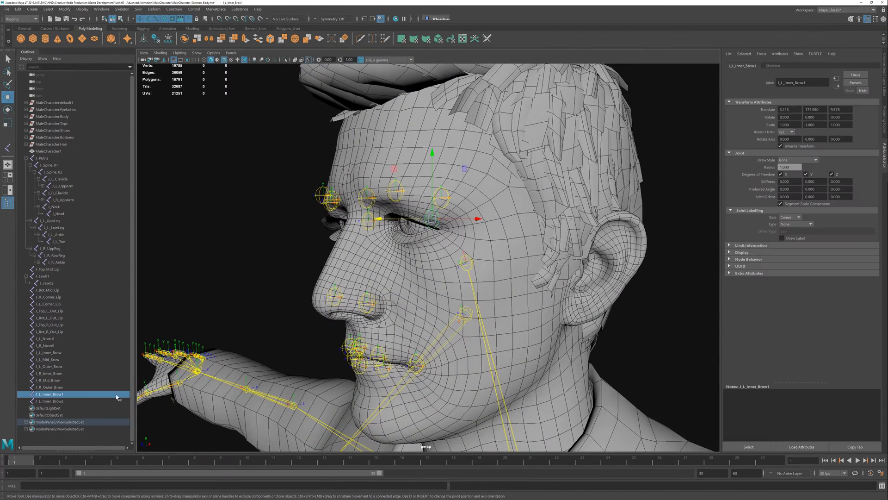
{"action": "double_click", "coordinate": [53, 395]}
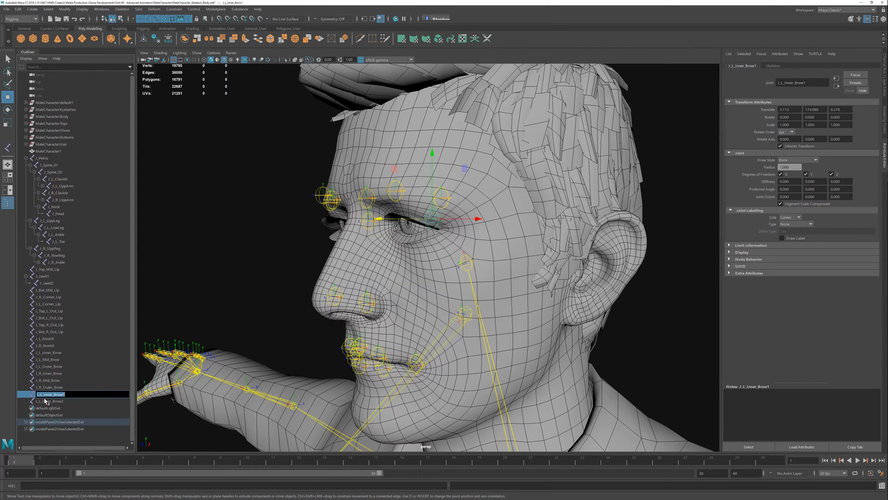
{"action": "key", "text": "Right"}
{"action": "key", "text": "shift+Left"}
{"action": "key", "text": "shift+Left"}
{"action": "key", "text": "shift+Left"}
{"action": "key", "text": "shift+Left"}
{"action": "key", "text": "shift+Left"}
{"action": "key", "text": "shift+Left"}
{"action": "key", "text": "shift+Left"}
{"action": "key", "text": "shift+Left"}
{"action": "key", "text": "shift+Left"}
{"action": "key", "text": "shift+Left"}
{"action": "key", "text": "shift+Left"}
{"action": "type", "text": "Eye"}
{"action": "key", "text": "Return"}
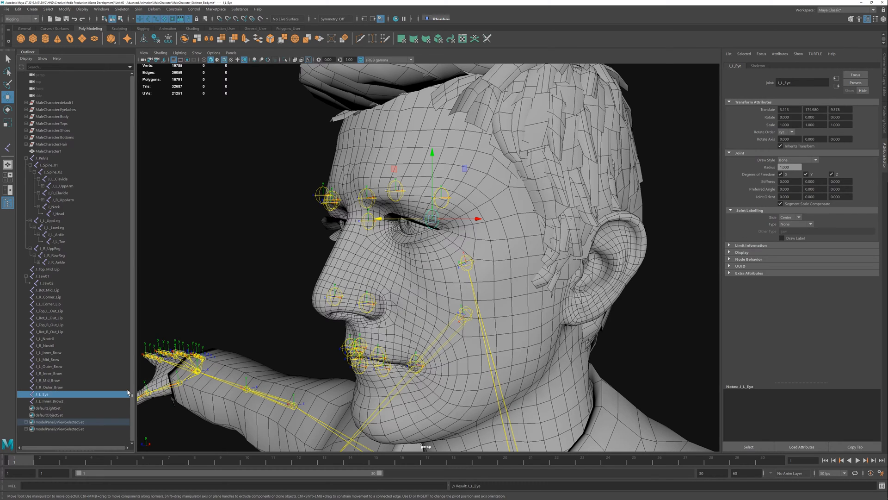
Rename the right eye joint, still called J_L_Inner_Brow2, as J_R_Eye
{"action": "left_click_drag", "start_coordinate": [216, 322], "coordinate": [330, 226], "text": "alt"}
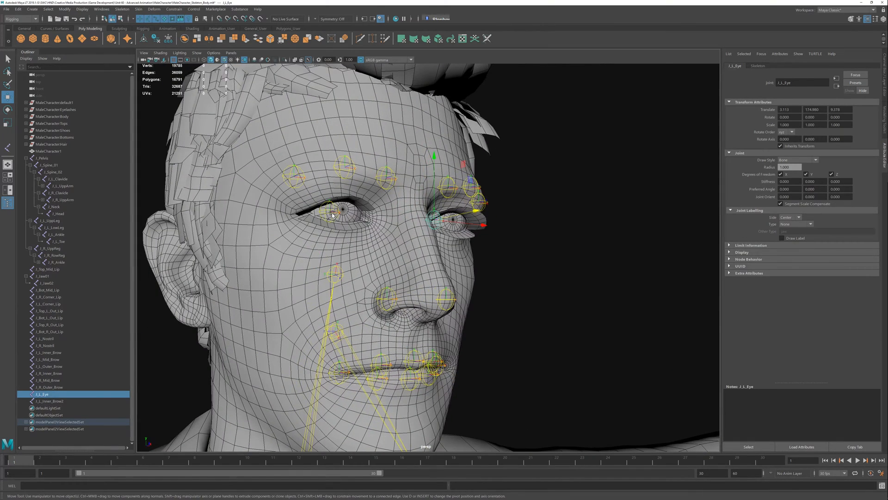
{"action": "left_click", "coordinate": [332, 212]}
{"action": "double_click", "coordinate": [56, 401]}
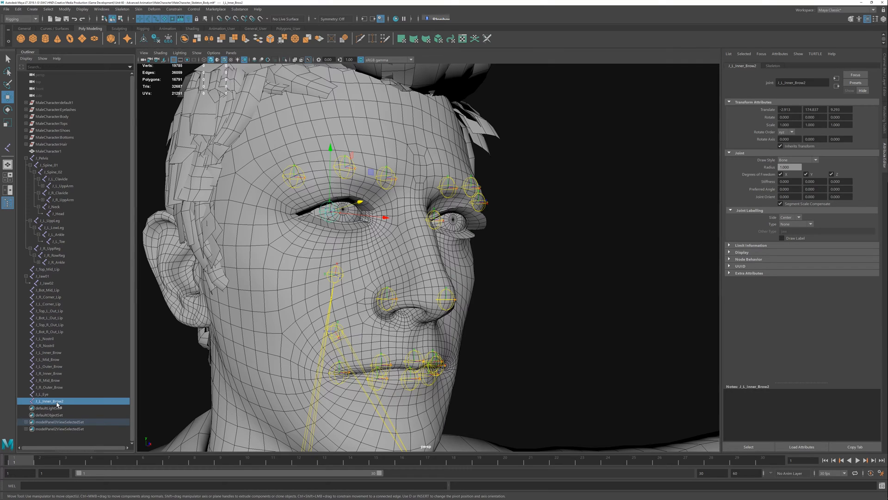
{"action": "left_click_drag", "start_coordinate": [65, 401], "coordinate": [43, 401]}
{"action": "type", "text": "E"}
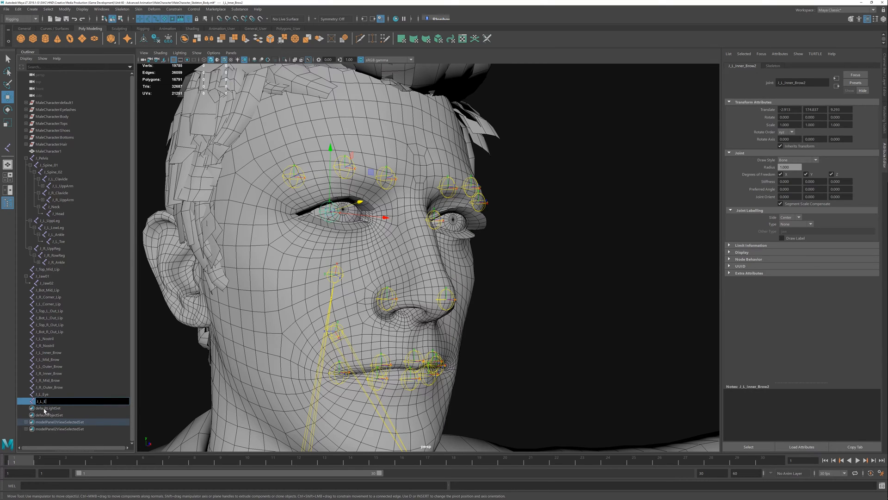
{"action": "type", "text": "ye1"}
{"action": "key", "text": "Return"}
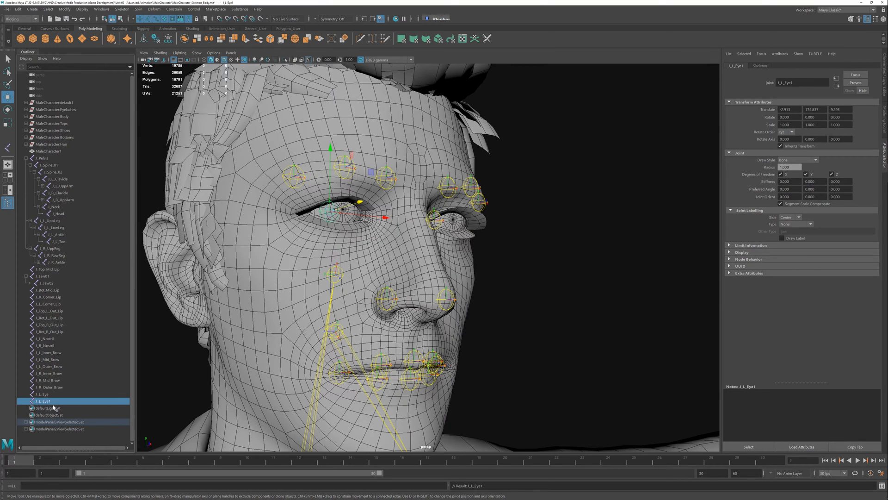
{"action": "key", "text": "F3"}
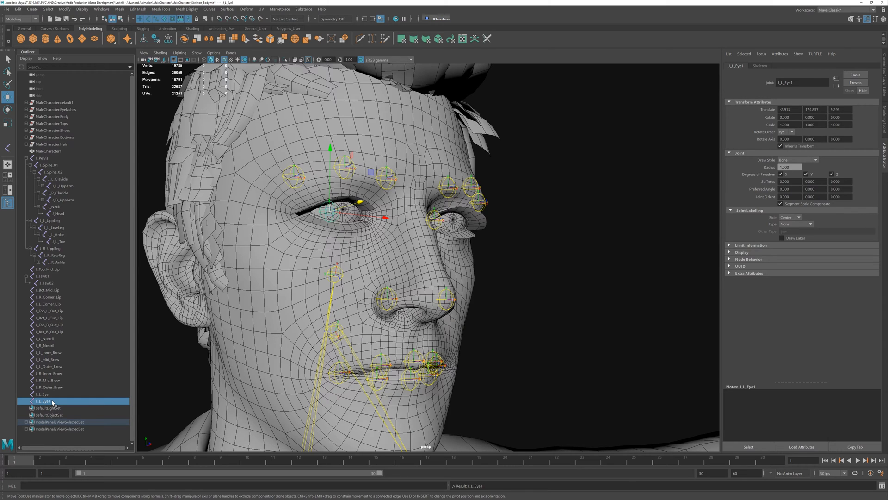
{"action": "double_click", "coordinate": [53, 402]}
{"action": "left_click", "coordinate": [52, 401]}
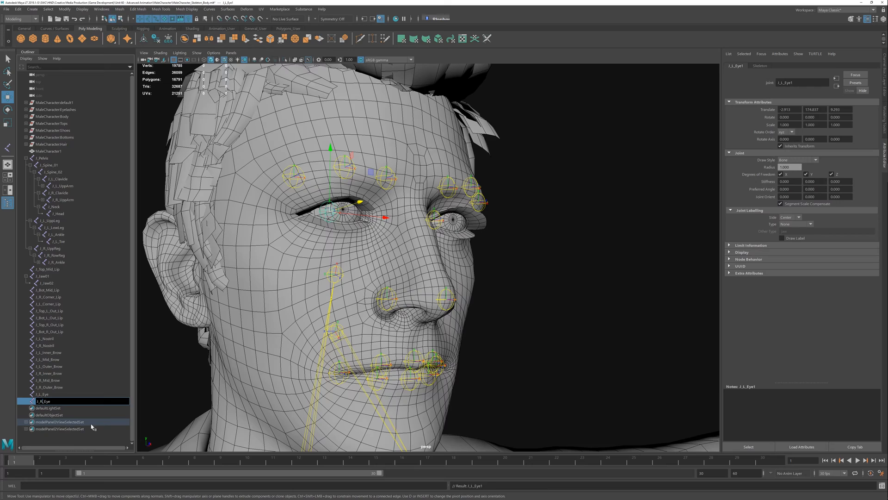
{"action": "key", "text": "Return"}
Duplicate the right eye joint twice and rename the first copy as J_R_Top_Eyelid
{"action": "left_click_drag", "start_coordinate": [472, 248], "coordinate": [440, 252], "text": "alt"}
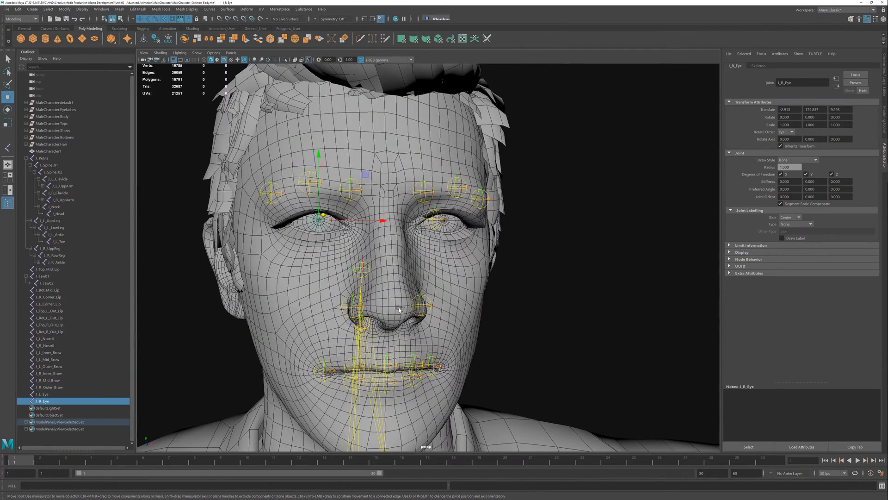
{"action": "key", "text": "ctrl+d"}
{"action": "key", "text": "ctrl+d"}
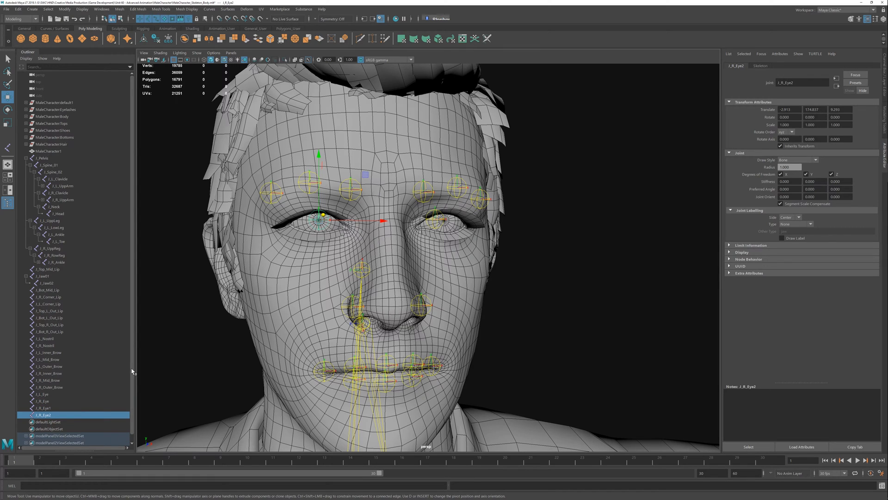
{"action": "left_click", "coordinate": [43, 408]}
{"action": "double_click", "coordinate": [42, 408]}
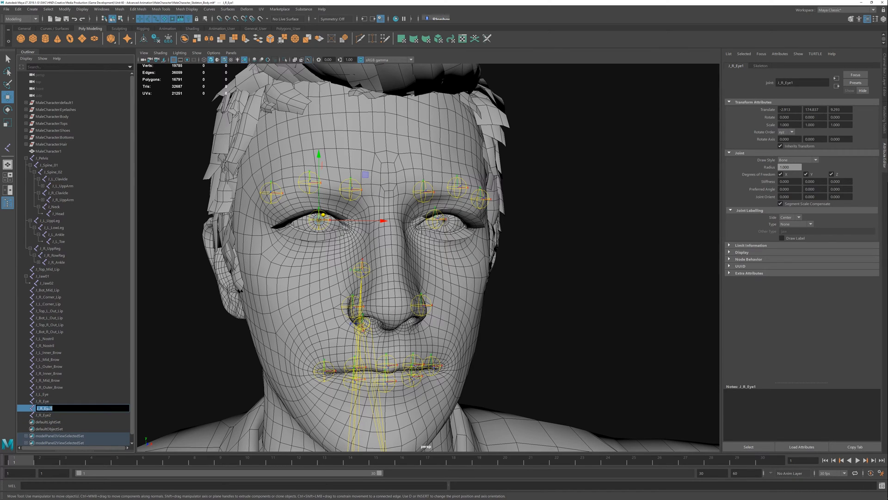
{"action": "key", "text": "Right"}
{"action": "type", "text": "Top_Eyelid"}
{"action": "key", "text": "Return"}
Rename the second copy of the right eye joint as J_R_Bot_Eyelid
{"action": "left_click", "coordinate": [46, 415]}
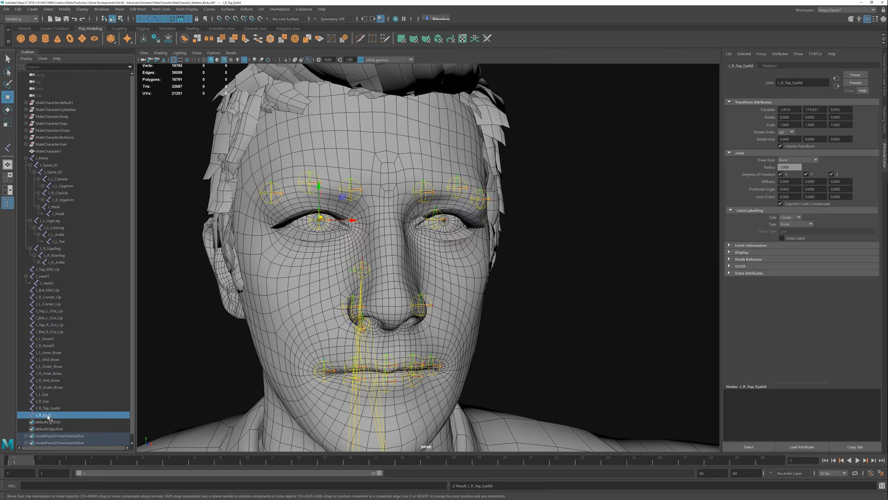
{"action": "double_click", "coordinate": [46, 415]}
{"action": "key", "text": "Right"}
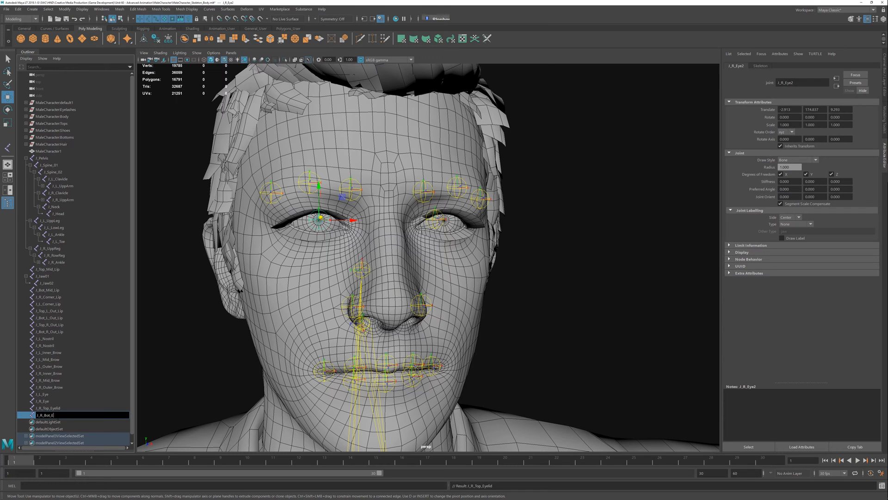
{"action": "key", "text": "Return"}
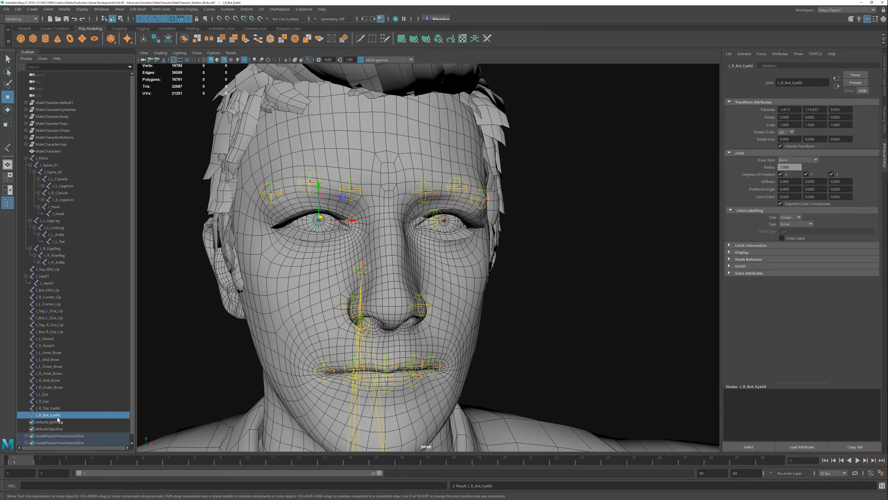
Duplicate the left eye joint twice and rename the first copy as J_L_Top_Eyelid
{"action": "left_click", "coordinate": [437, 223]}
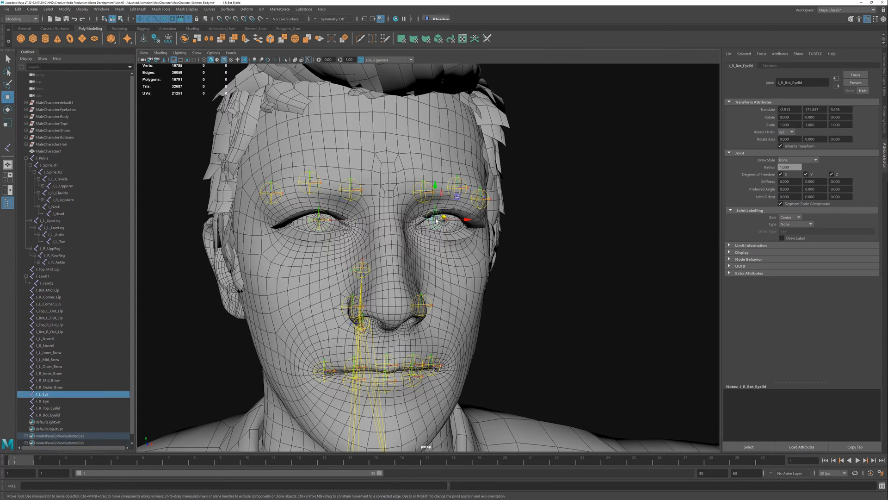
{"action": "key", "text": "ctrl+d"}
{"action": "key", "text": "ctrl+d"}
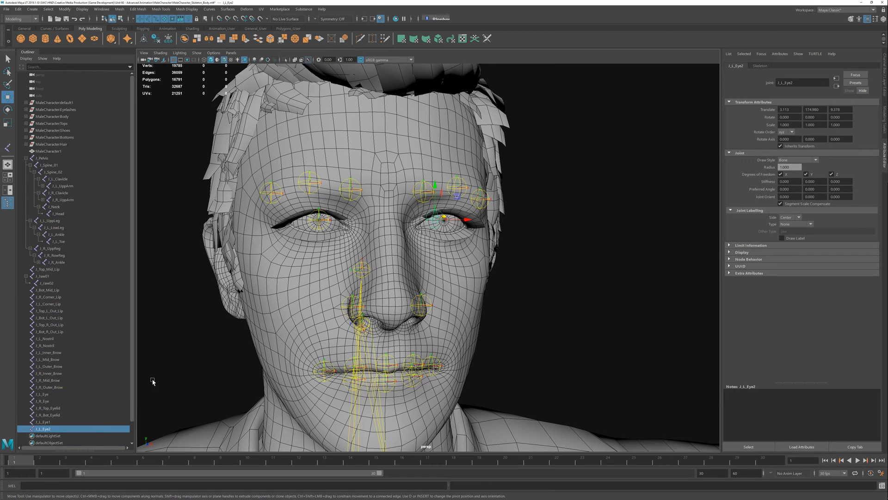
{"action": "left_click", "coordinate": [44, 422]}
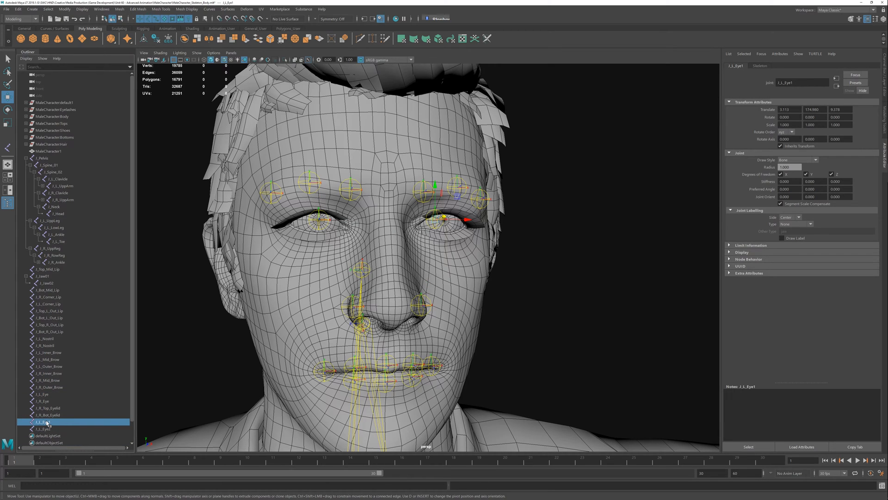
{"action": "double_click", "coordinate": [48, 422]}
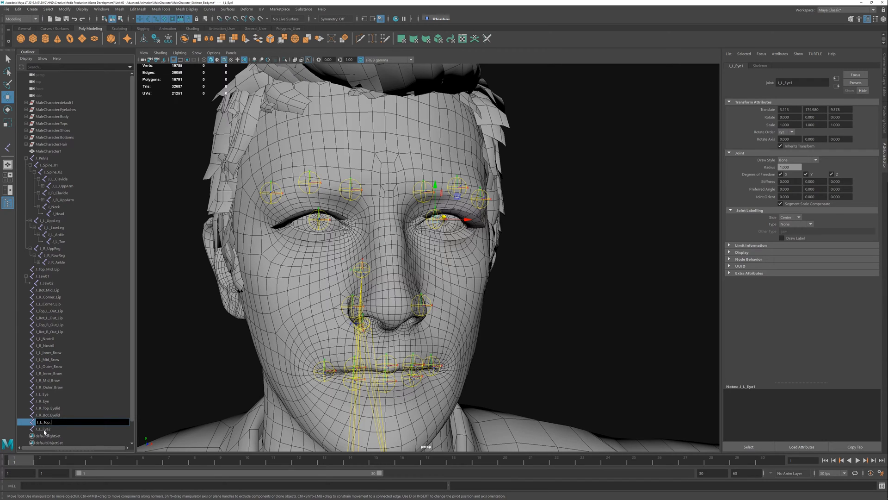
{"action": "type", "text": "J_L_Top_Eyelid"}
{"action": "key", "text": "Return"}
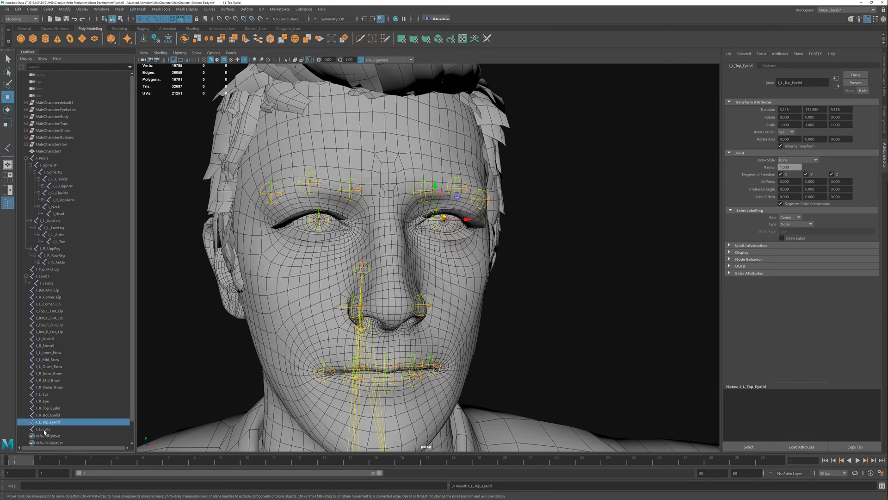
Rename the second copy of the left eye joint as J_L_Bot_Eyelid and deselect it
{"action": "double_click", "coordinate": [53, 428]}
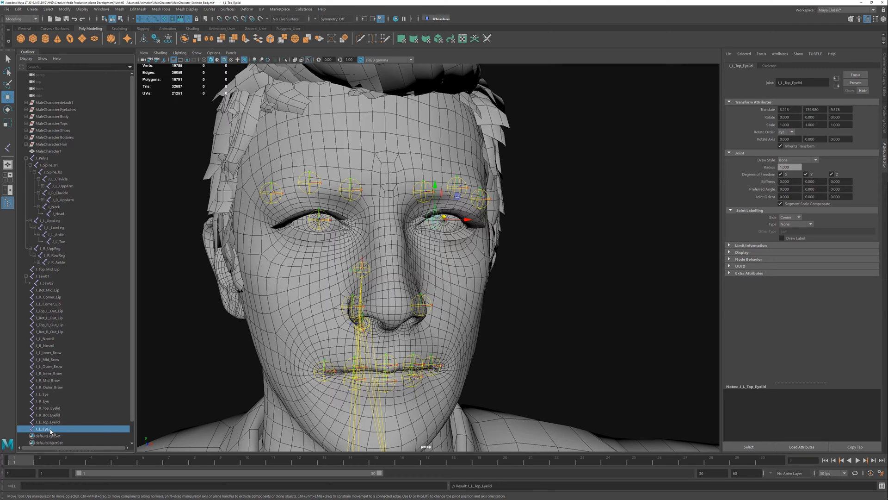
{"action": "type", "text": "J_L_Eye"}
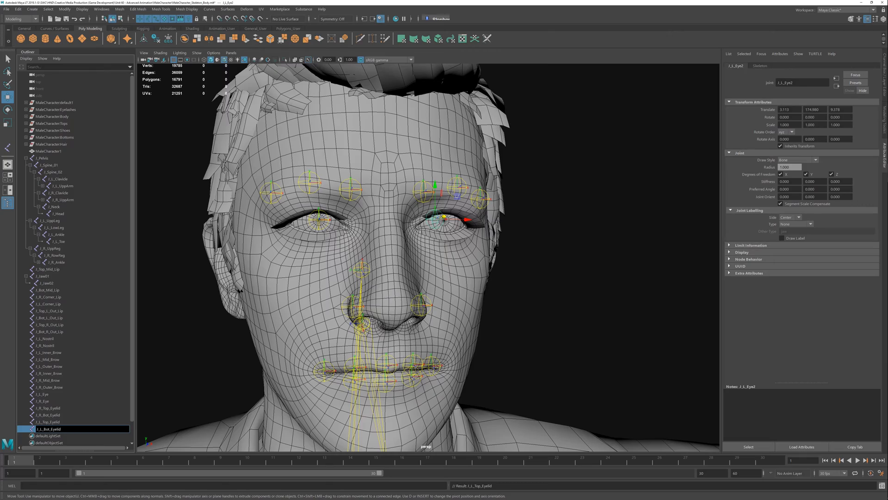
{"action": "key", "text": "Return"}
{"action": "left_click", "coordinate": [593, 349]}
Parent the J_Jaw01 joint to the J_Head joint so the jaw chain belongs to the main skeleton
{"action": "left_click_drag", "start_coordinate": [593, 349], "coordinate": [324, 276], "text": "alt"}
{"action": "right_click_drag", "start_coordinate": [325, 276], "coordinate": [370, 322], "text": "alt"}
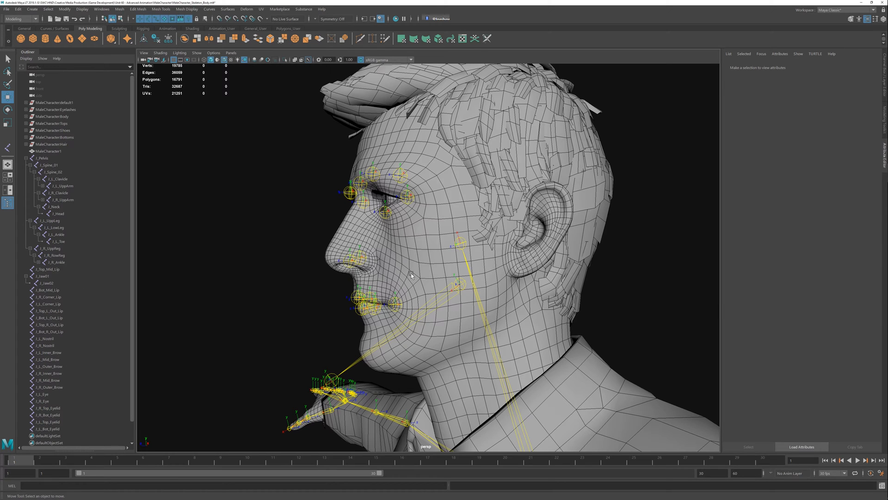
{"action": "left_click", "coordinate": [461, 243]}
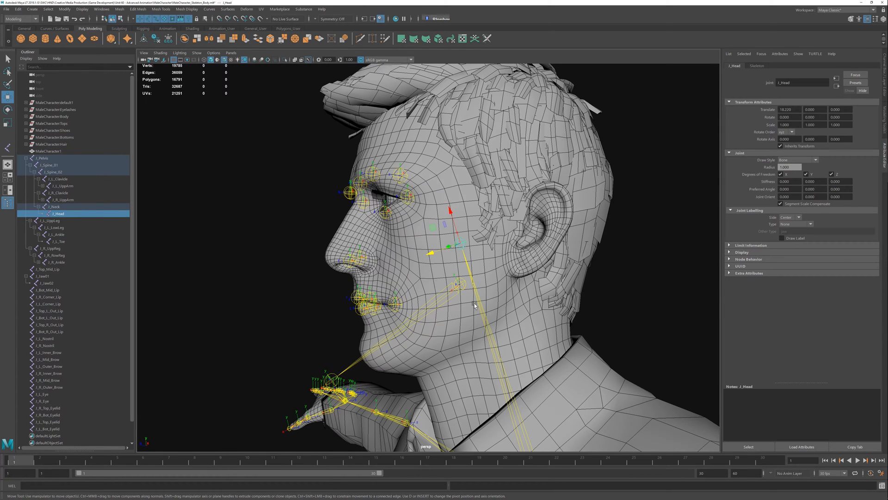
{"action": "right_click_drag", "start_coordinate": [474, 306], "coordinate": [437, 296], "text": "alt"}
{"action": "left_click_drag", "start_coordinate": [438, 296], "coordinate": [416, 303], "text": "alt"}
{"action": "right_click_drag", "start_coordinate": [409, 307], "coordinate": [432, 329], "text": "alt"}
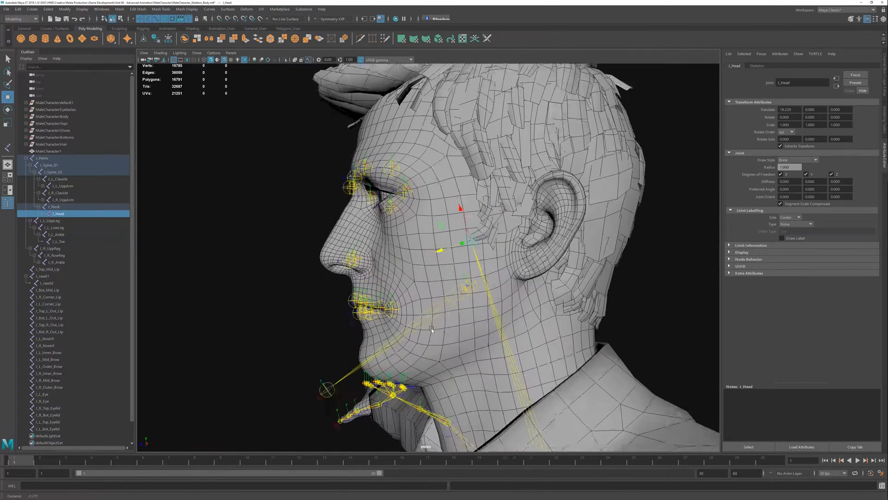
{"action": "left_click_drag", "start_coordinate": [431, 330], "coordinate": [484, 305], "text": "alt"}
{"action": "left_click", "coordinate": [475, 289], "text": "shift"}
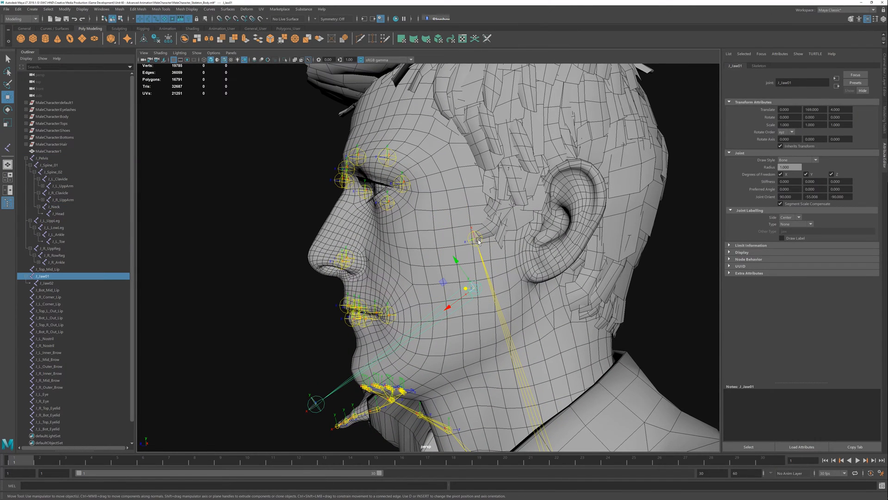
{"action": "key", "text": "p"}
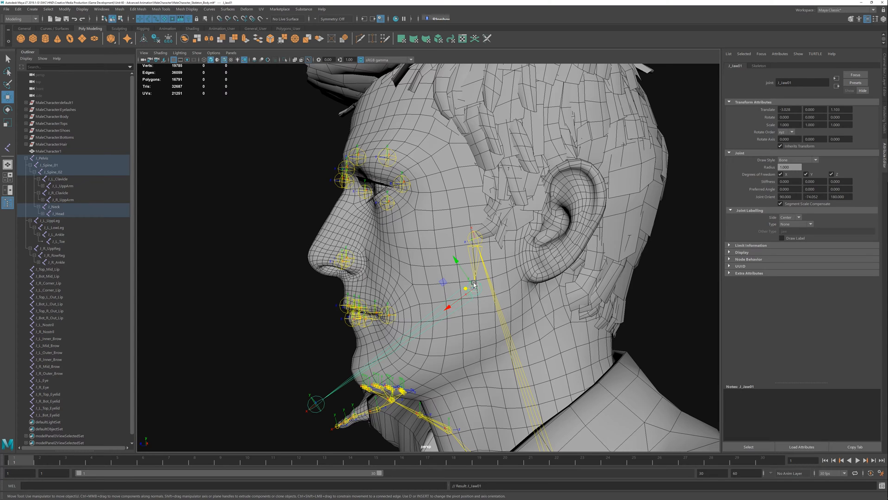
Test the rotation of the jaw joint, undo it and clear the selection
{"action": "key", "text": "e"}
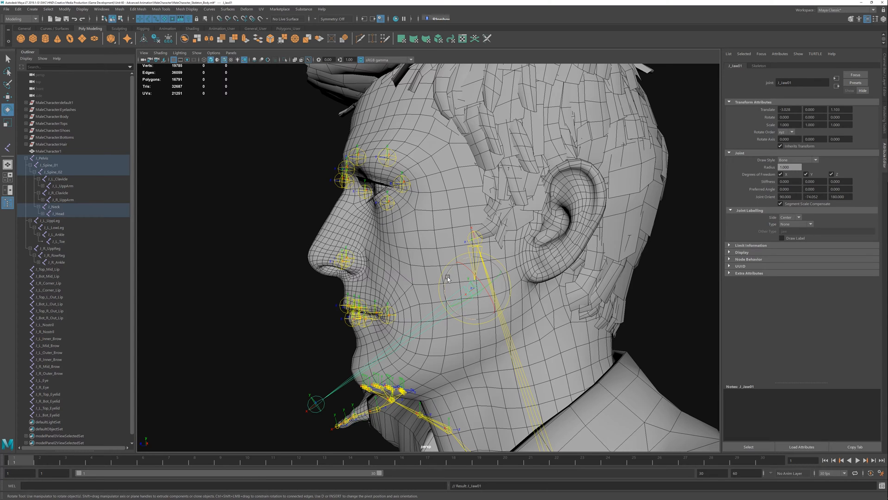
{"action": "mouse_move", "coordinate": [448, 278]}
{"action": "left_mouse_down"}
{"action": "mouse_move", "coordinate": [445, 271]}
{"action": "mouse_move", "coordinate": [452, 302]}
{"action": "mouse_move", "coordinate": [479, 255]}
{"action": "mouse_move", "coordinate": [447, 243]}
{"action": "mouse_move", "coordinate": [453, 263]}
{"action": "left_mouse_up"}
{"action": "left_click", "coordinate": [477, 236]}
{"action": "key", "text": "ctrl+z"}
{"action": "left_click", "coordinate": [264, 351]}
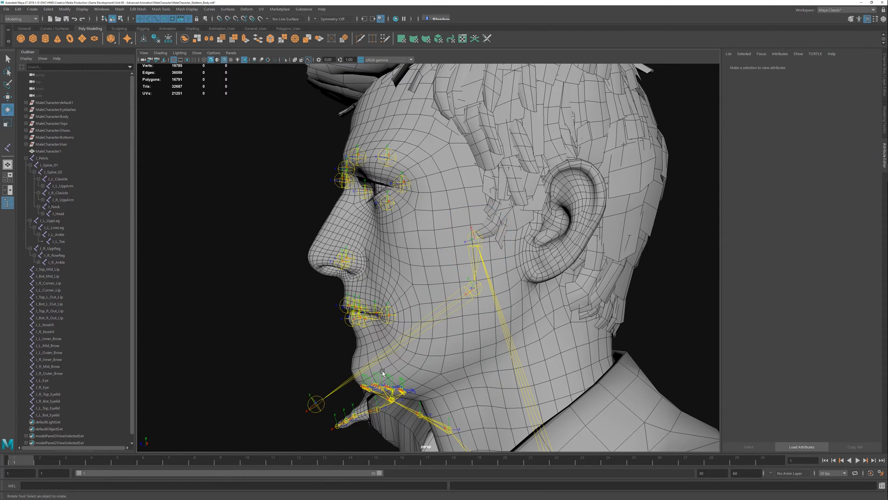
{"action": "scroll", "coordinate": [324, 235], "scroll_direction": "down", "scroll_amount": 5}
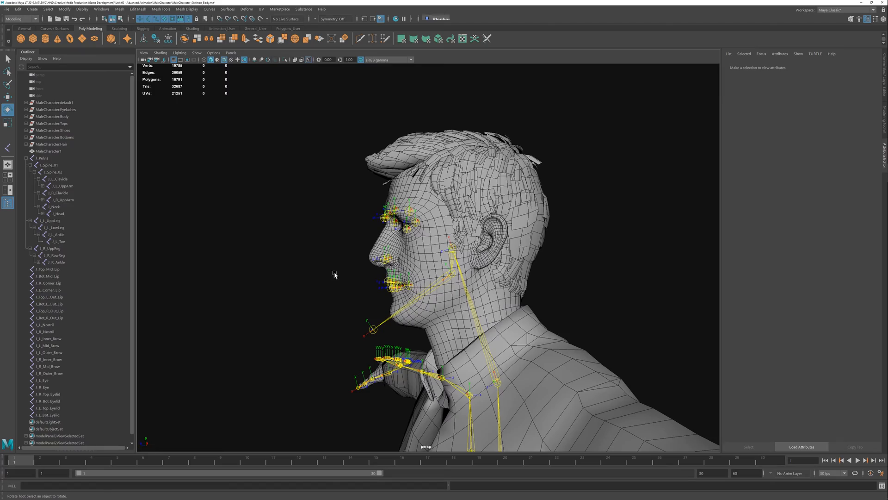
{"action": "left_click_drag", "start_coordinate": [357, 261], "coordinate": [436, 281], "text": "alt"}
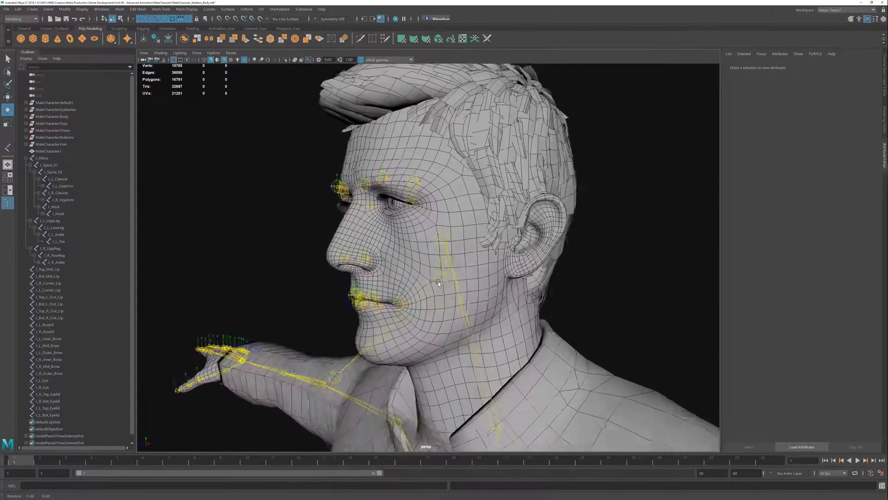
{"action": "scroll", "coordinate": [402, 311], "scroll_direction": "up", "scroll_amount": 2}
{"action": "scroll", "coordinate": [403, 310], "scroll_direction": "up", "scroll_amount": 1}
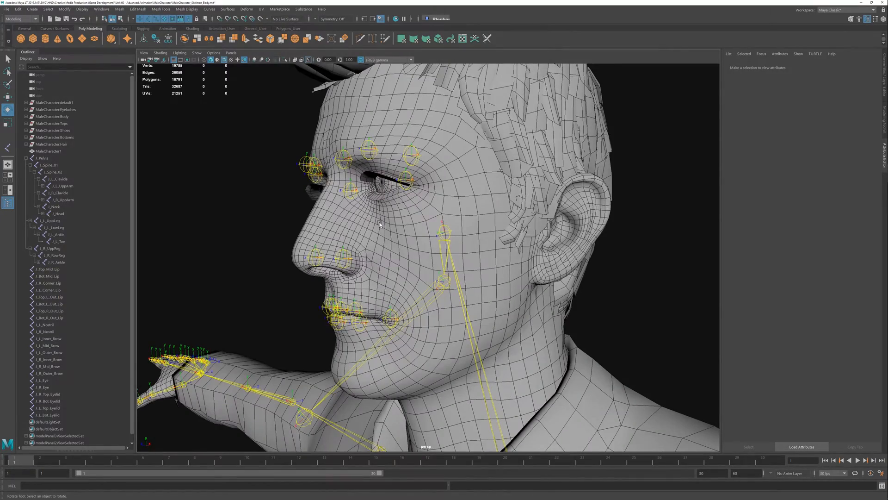
{"action": "mouse_move", "coordinate": [379, 222]}
{"action": "left_mouse_down", "text": "alt"}
{"action": "mouse_move", "coordinate": [410, 229]}
{"action": "mouse_move", "coordinate": [407, 217]}
{"action": "mouse_move", "coordinate": [362, 221]}
{"action": "left_mouse_up", "text": "alt"}
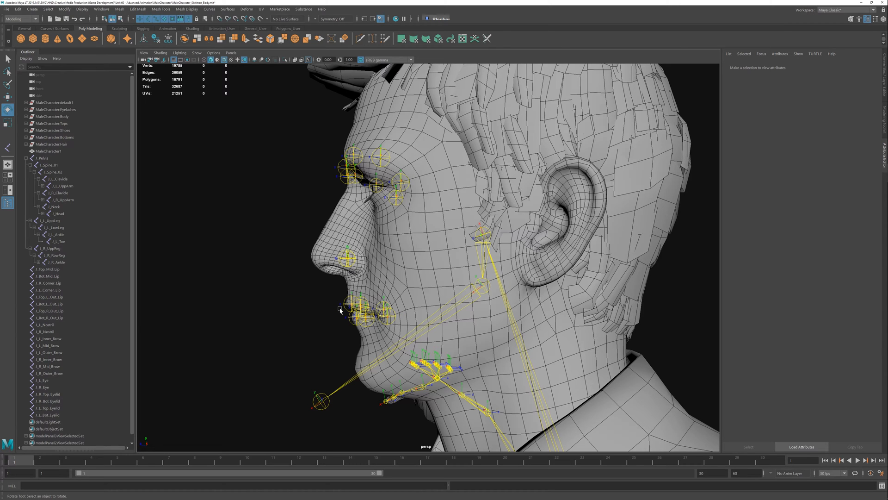
{"action": "left_click_drag", "start_coordinate": [359, 301], "coordinate": [371, 294], "text": "alt"}
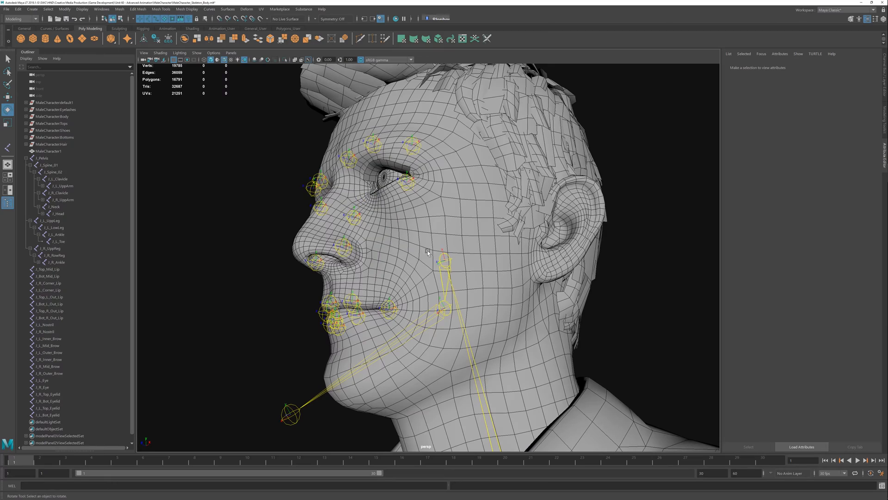
Parent the eight selected lip joints to the J_Head joint and clear the selection
{"action": "left_click_drag", "start_coordinate": [380, 302], "coordinate": [463, 252], "text": "alt"}
{"action": "left_click", "coordinate": [464, 244], "text": "shift"}
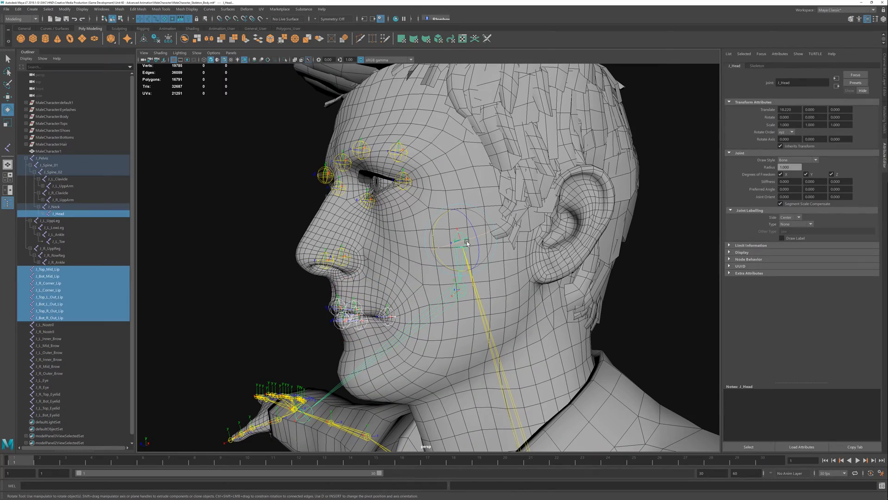
{"action": "key", "text": "p"}
{"action": "left_click_drag", "start_coordinate": [436, 260], "coordinate": [357, 270], "text": "alt"}
{"action": "left_click", "coordinate": [270, 180]}
Parent all the nostril, eyebrow, eye and eyelid joints to the J_Head joint and deselect everything
{"action": "left_click_drag", "start_coordinate": [251, 163], "coordinate": [365, 317]}
{"action": "mouse_move", "coordinate": [419, 313]}
{"action": "left_mouse_down", "text": "alt"}
{"action": "mouse_move", "coordinate": [444, 325]}
{"action": "mouse_move", "coordinate": [409, 319]}
{"action": "left_mouse_up", "text": "alt"}
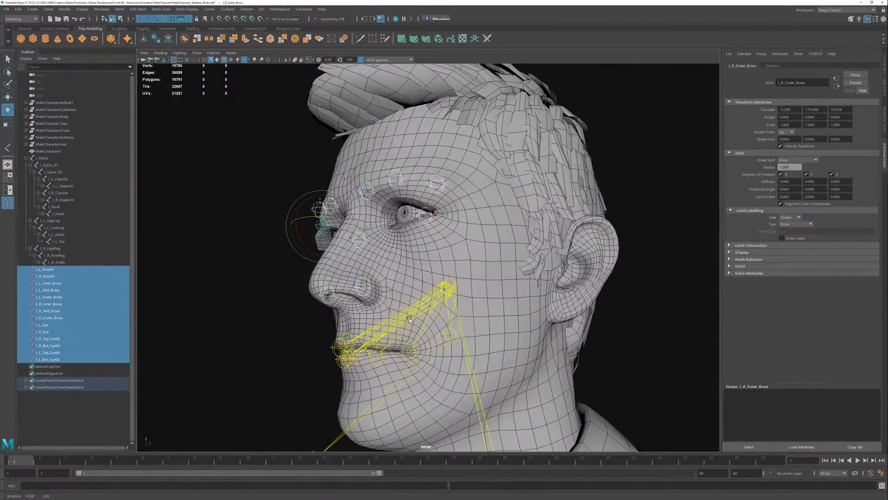
{"action": "left_click", "coordinate": [452, 289], "text": "shift"}
{"action": "key", "text": "p"}
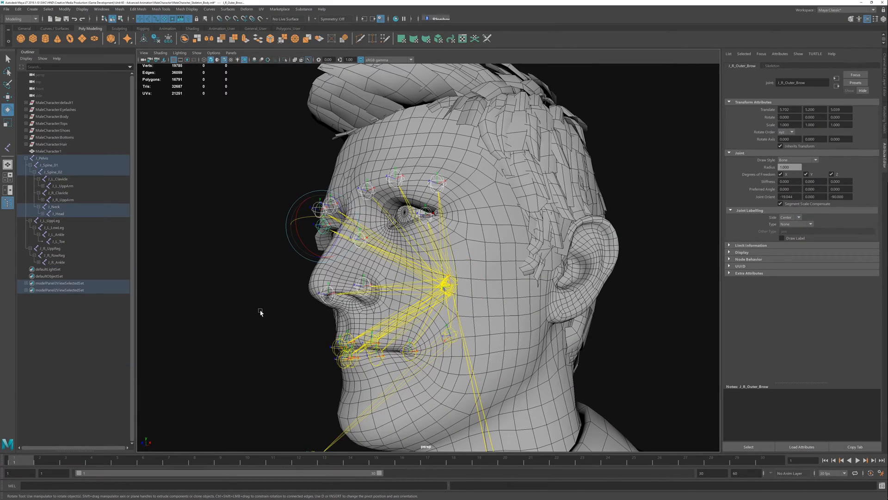
{"action": "left_click", "coordinate": [260, 311]}
Examine the facial joints and their connections to the head joint around the eyes, nose and mouth
{"action": "right_click_drag", "start_coordinate": [509, 303], "coordinate": [342, 245], "text": "alt"}
{"action": "left_click_drag", "start_coordinate": [333, 231], "coordinate": [449, 258], "text": "alt"}
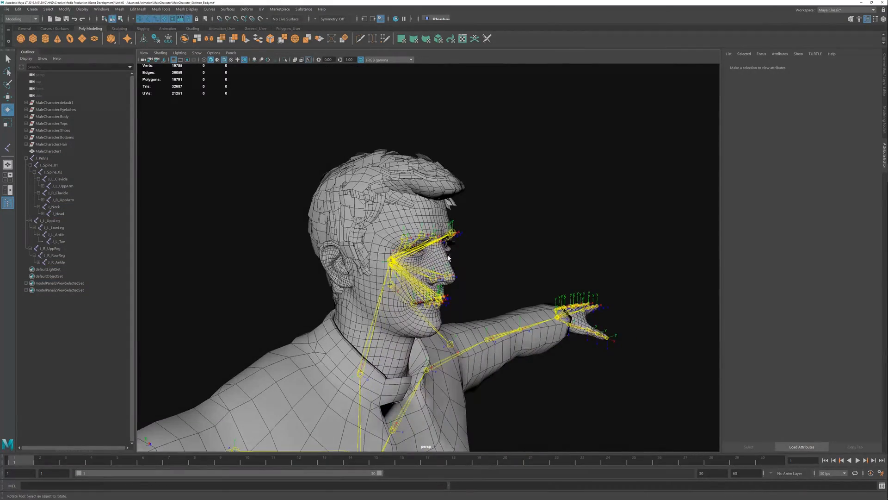
{"action": "right_click_drag", "start_coordinate": [449, 258], "coordinate": [463, 312], "text": "alt"}
{"action": "middle_click_drag", "start_coordinate": [463, 312], "coordinate": [464, 228], "text": "alt"}
{"action": "left_click_drag", "start_coordinate": [465, 228], "coordinate": [462, 277], "text": "alt"}
{"action": "right_click_drag", "start_coordinate": [462, 277], "coordinate": [477, 234], "text": "alt"}
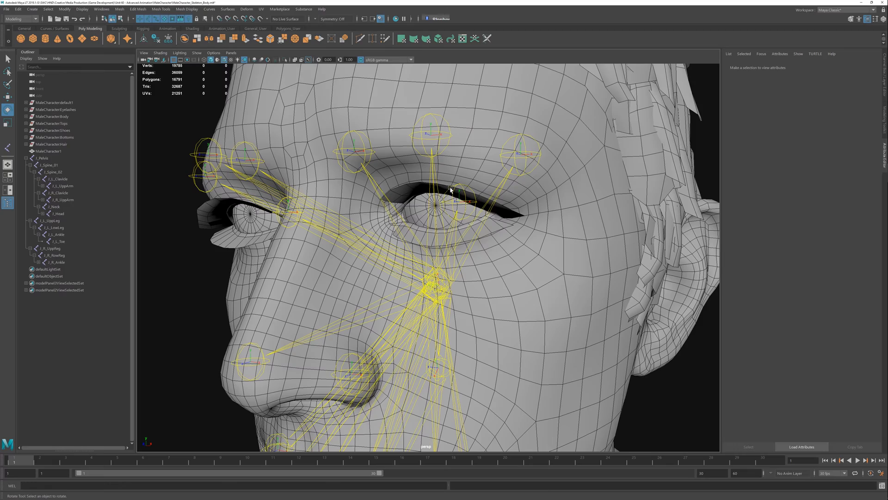
{"action": "right_click_drag", "start_coordinate": [508, 259], "coordinate": [462, 255], "text": "alt"}
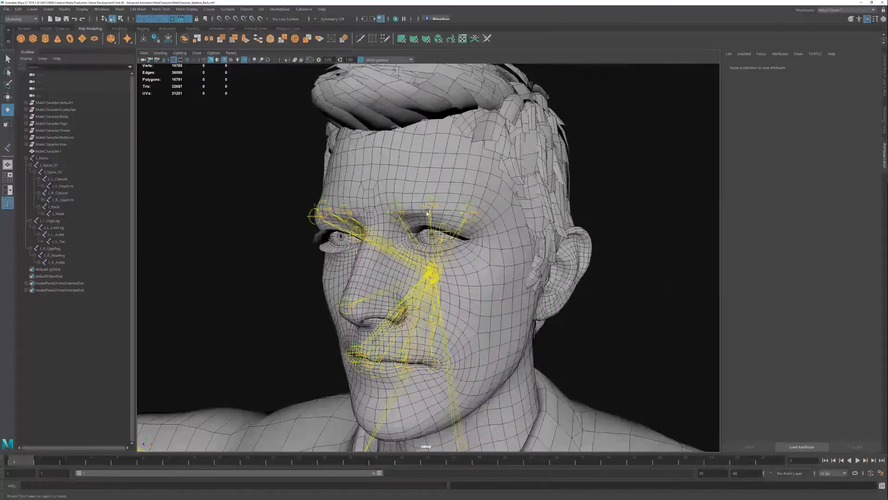
{"action": "left_click_drag", "start_coordinate": [463, 255], "coordinate": [423, 215], "text": "alt"}
{"action": "right_click_drag", "start_coordinate": [423, 215], "coordinate": [470, 334], "text": "alt"}
{"action": "middle_click_drag", "start_coordinate": [470, 335], "coordinate": [490, 295], "text": "alt"}
{"action": "left_click_drag", "start_coordinate": [489, 295], "coordinate": [409, 243], "text": "alt"}
{"action": "right_click_drag", "start_coordinate": [408, 243], "coordinate": [389, 232], "text": "alt"}
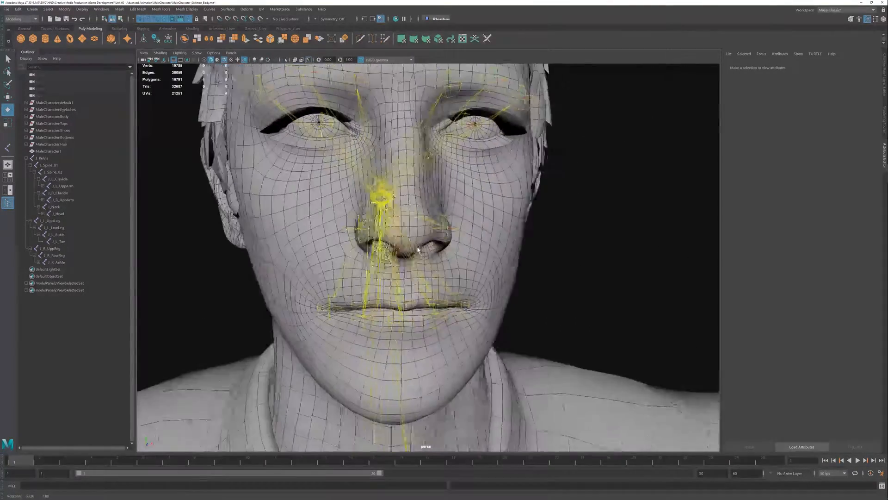
{"action": "mouse_move", "coordinate": [388, 231]}
{"action": "left_mouse_down", "text": "alt"}
{"action": "mouse_move", "coordinate": [352, 238]}
{"action": "mouse_move", "coordinate": [414, 242]}
{"action": "mouse_move", "coordinate": [333, 241]}
{"action": "mouse_move", "coordinate": [514, 231]}
{"action": "mouse_move", "coordinate": [392, 224]}
{"action": "left_mouse_up", "text": "alt"}
{"action": "right_click_drag", "start_coordinate": [392, 224], "coordinate": [360, 222], "text": "alt"}
{"action": "middle_click_drag", "start_coordinate": [412, 265], "coordinate": [400, 240], "text": "alt"}
Inspect the complete skeleton inside the character's body, from the head and arms down to the feet
{"action": "right_click_drag", "start_coordinate": [399, 241], "coordinate": [352, 211], "text": "alt"}
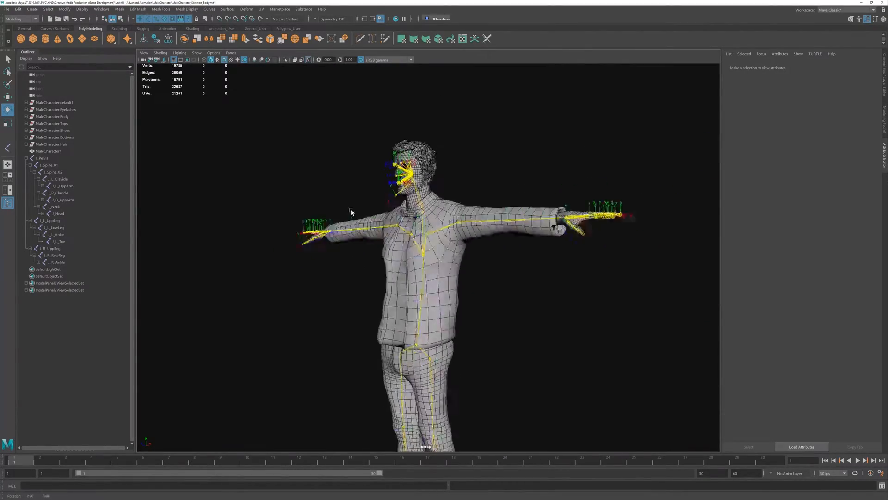
{"action": "left_click_drag", "start_coordinate": [351, 211], "coordinate": [404, 240], "text": "alt"}
{"action": "middle_click_drag", "start_coordinate": [404, 240], "coordinate": [404, 200], "text": "alt"}
{"action": "mouse_move", "coordinate": [402, 250]}
{"action": "left_mouse_down", "text": "alt"}
{"action": "mouse_move", "coordinate": [443, 252]}
{"action": "mouse_move", "coordinate": [391, 251]}
{"action": "left_mouse_up", "text": "alt"}
{"action": "middle_click_drag", "start_coordinate": [412, 265], "coordinate": [417, 229], "text": "alt"}
{"action": "right_click_drag", "start_coordinate": [460, 255], "coordinate": [442, 253], "text": "alt"}
{"action": "left_click_drag", "start_coordinate": [442, 254], "coordinate": [474, 260], "text": "alt"}
{"action": "right_click_drag", "start_coordinate": [474, 260], "coordinate": [488, 266], "text": "alt"}
{"action": "middle_click_drag", "start_coordinate": [487, 267], "coordinate": [485, 266], "text": "alt"}
{"action": "left_click_drag", "start_coordinate": [486, 265], "coordinate": [482, 272], "text": "alt"}
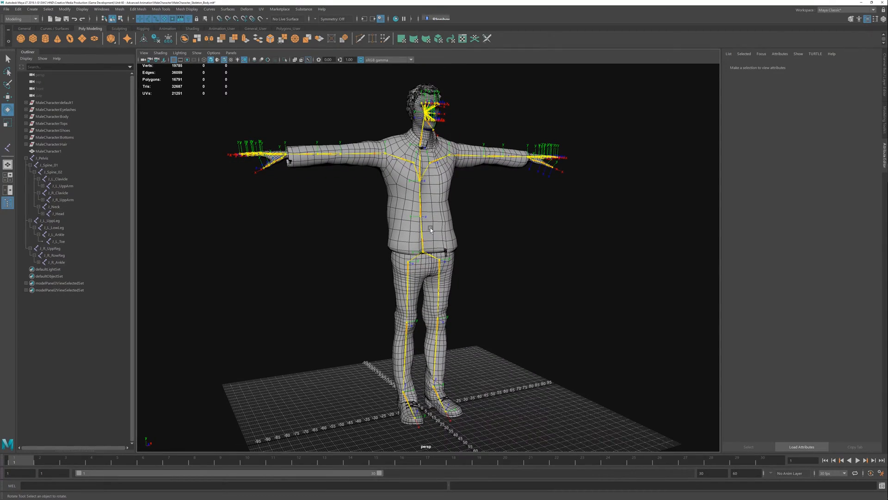
{"action": "mouse_move", "coordinate": [449, 248]}
{"action": "left_mouse_down", "text": "alt"}
{"action": "mouse_move", "coordinate": [464, 246]}
{"action": "mouse_move", "coordinate": [452, 248]}
{"action": "left_mouse_up", "text": "alt"}
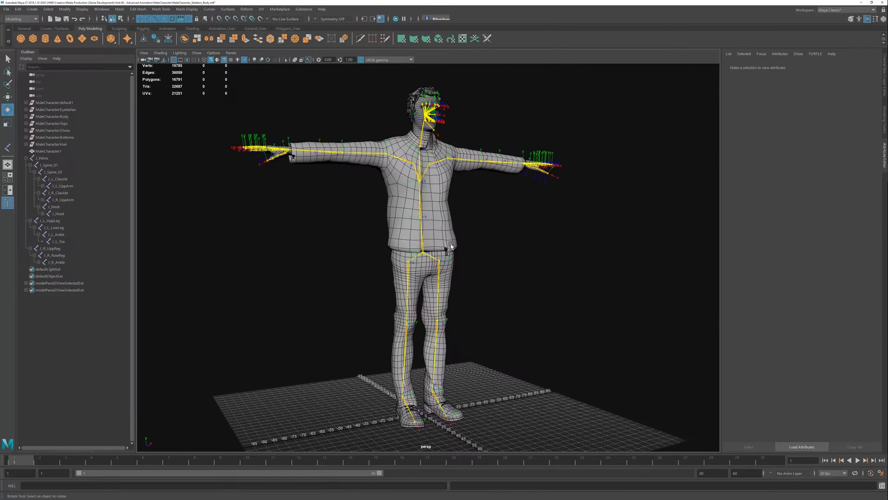
{"action": "right_click_drag", "start_coordinate": [452, 248], "coordinate": [450, 249], "text": "alt"}
{"action": "left_click_drag", "start_coordinate": [450, 249], "coordinate": [463, 263], "text": "alt"}
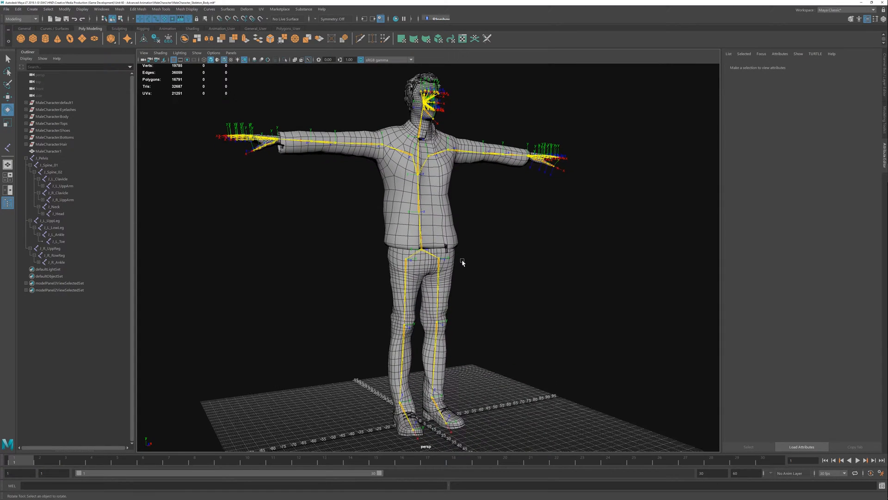